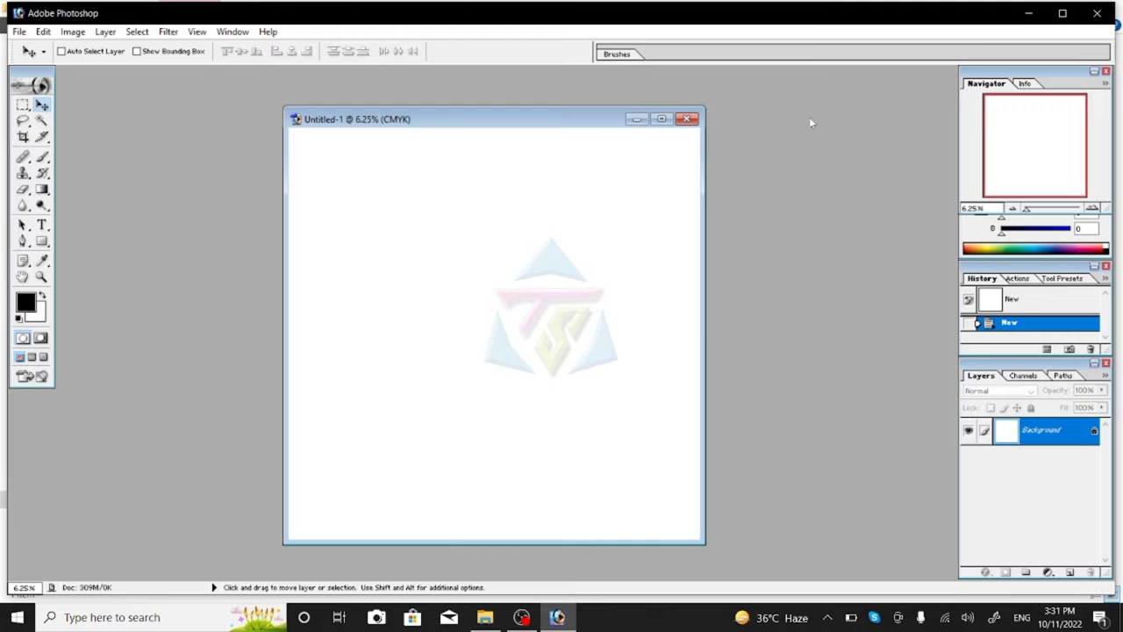
# Browse the Layer menu commands twice without choosing anything
pyautogui.click(105, 32)
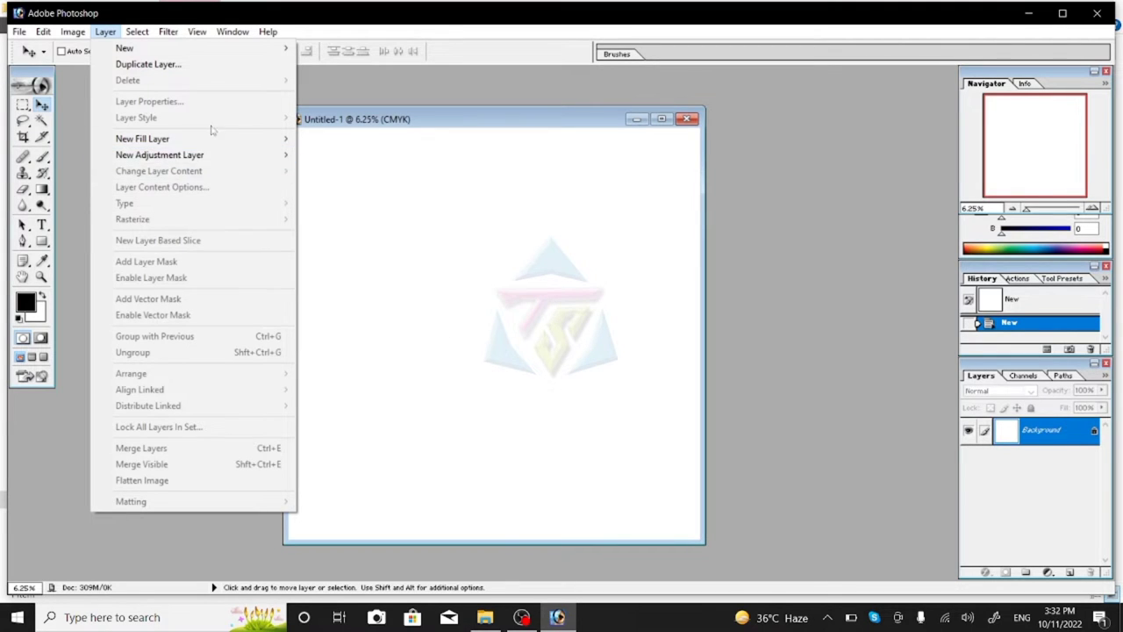
pyautogui.click(484, 206)
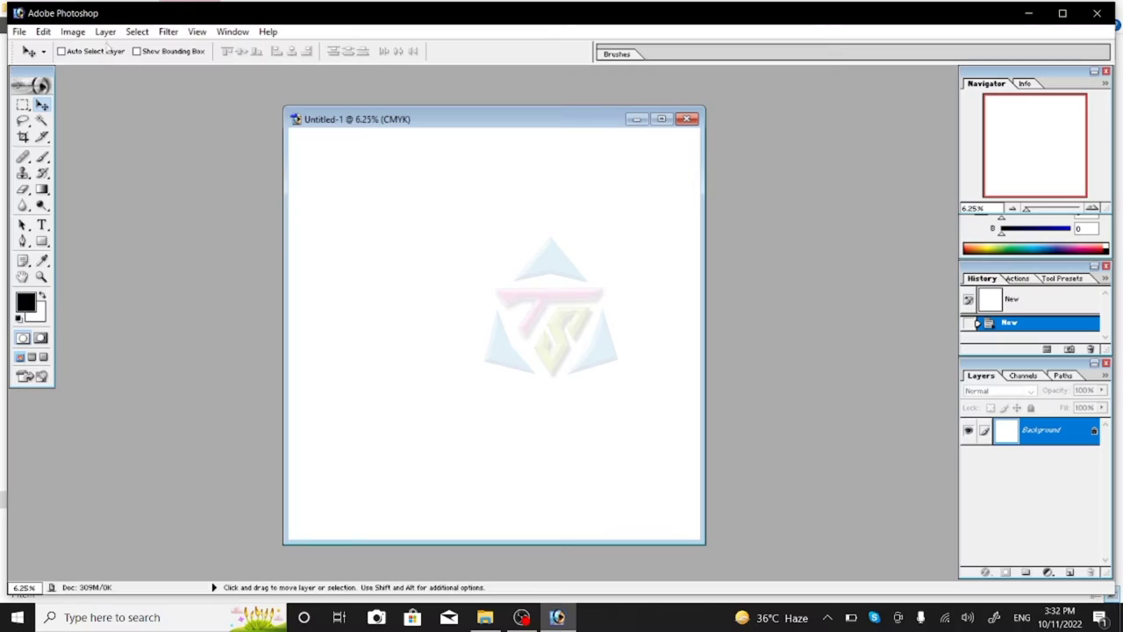
pyautogui.click(105, 31)
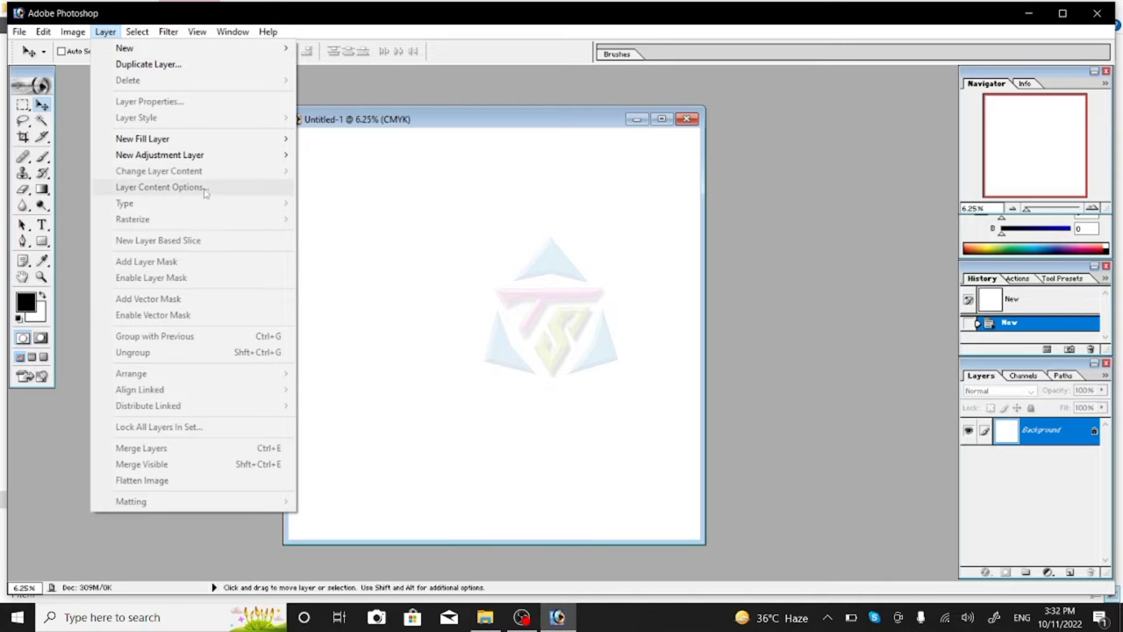
pyautogui.click(512, 251)
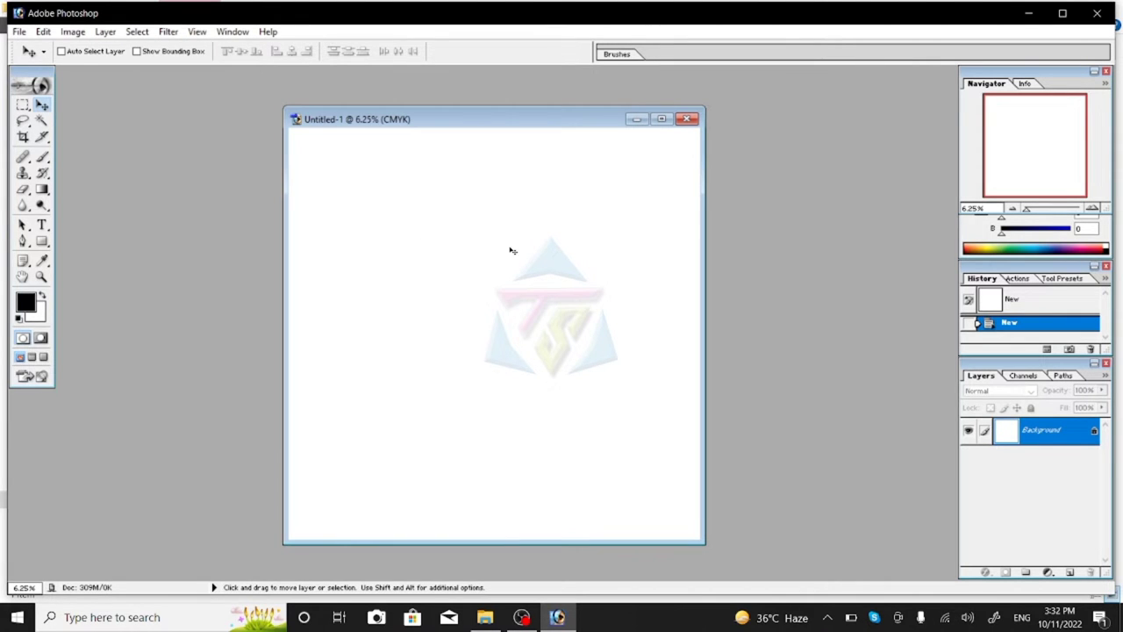
# Open the grayscale cat photo from the Pictures folder
pyautogui.hotkey('ctrl', 'o')
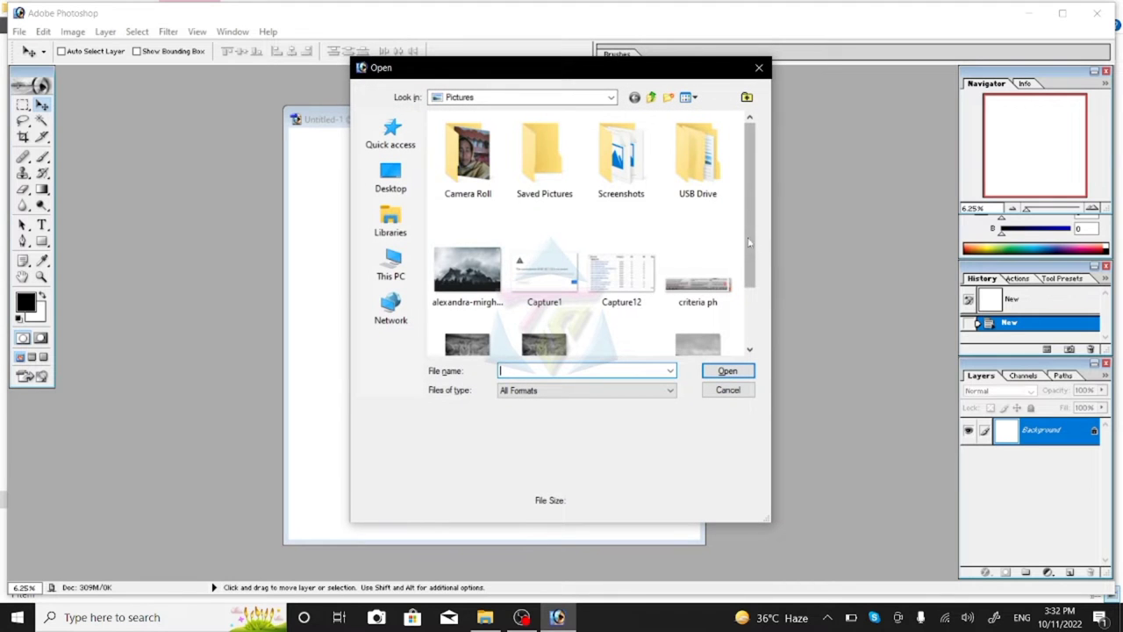
pyautogui.moveTo(750, 241); pyautogui.dragTo(750, 296)
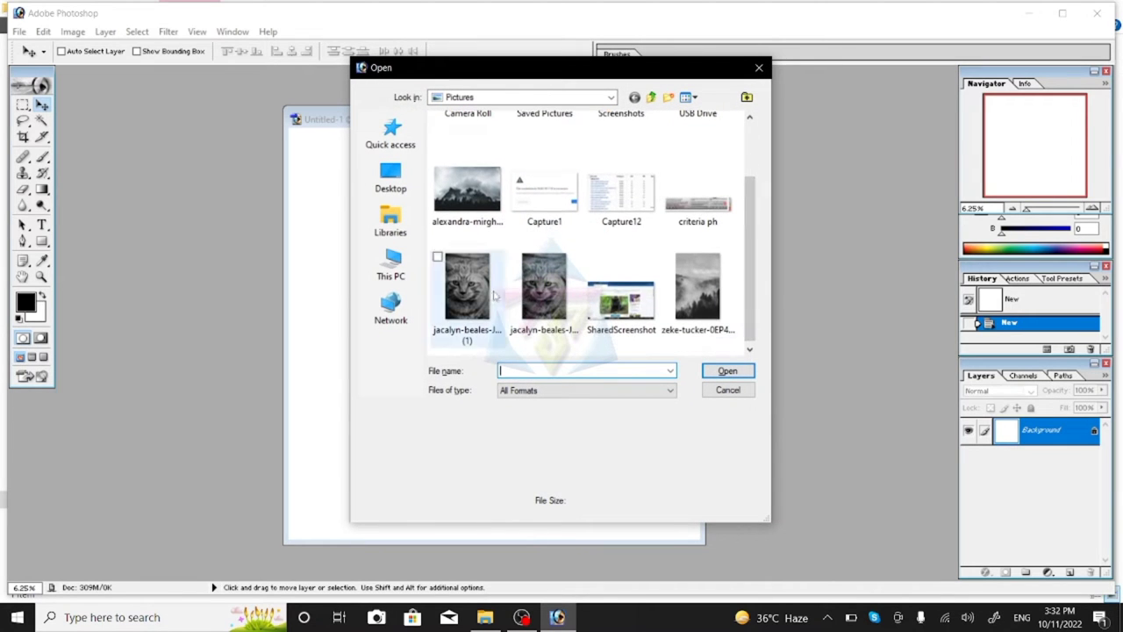
pyautogui.click(544, 294)
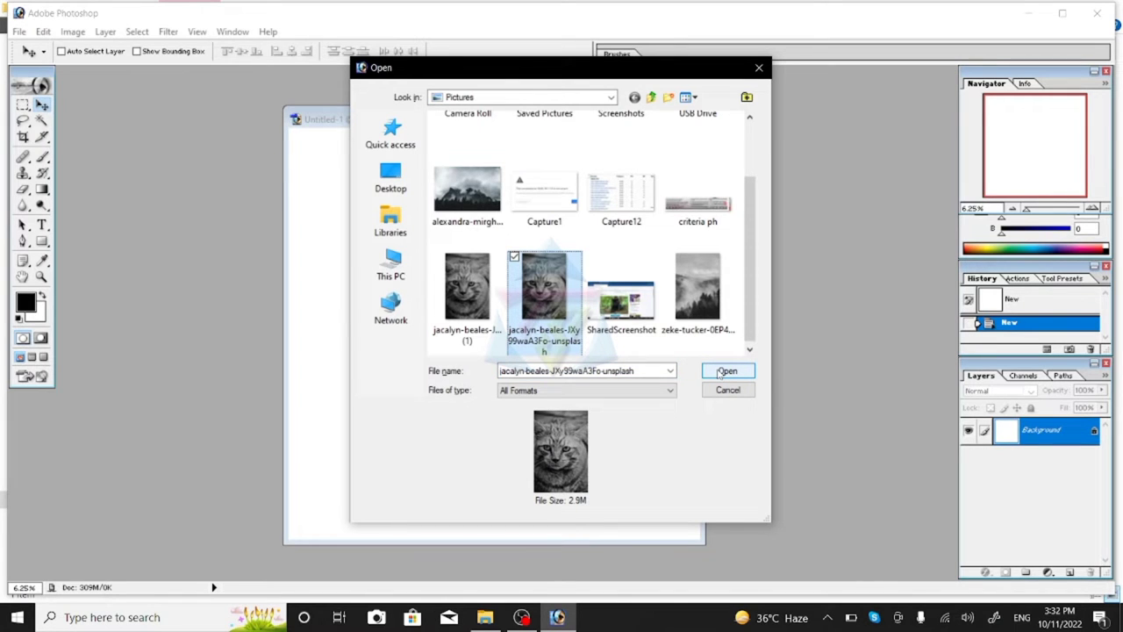
pyautogui.click(719, 373)
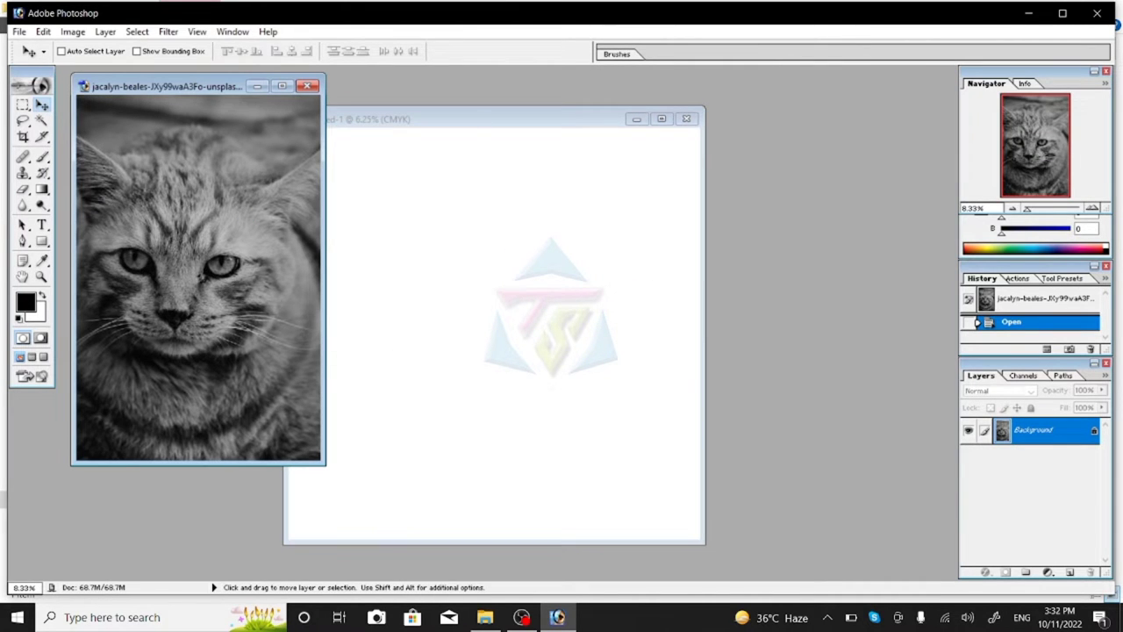
# Copy the cat photo into Untitled-1, stretch it to fill the canvas, and minimize the original
pyautogui.moveTo(197, 263); pyautogui.dragTo(462, 284)
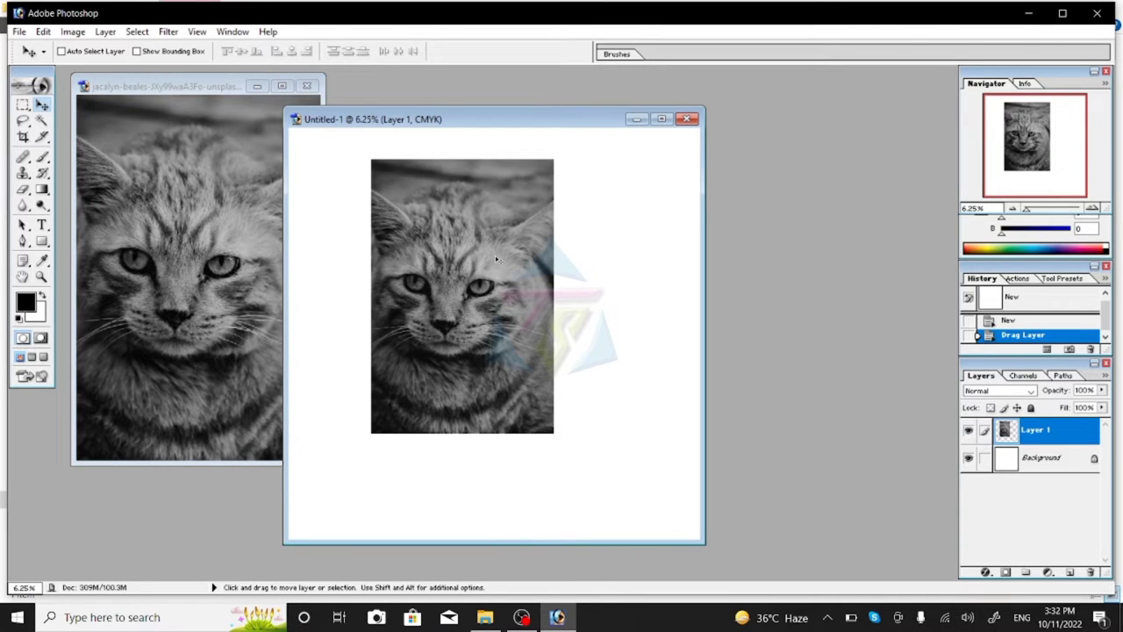
pyautogui.hotkey('ctrl', 't')
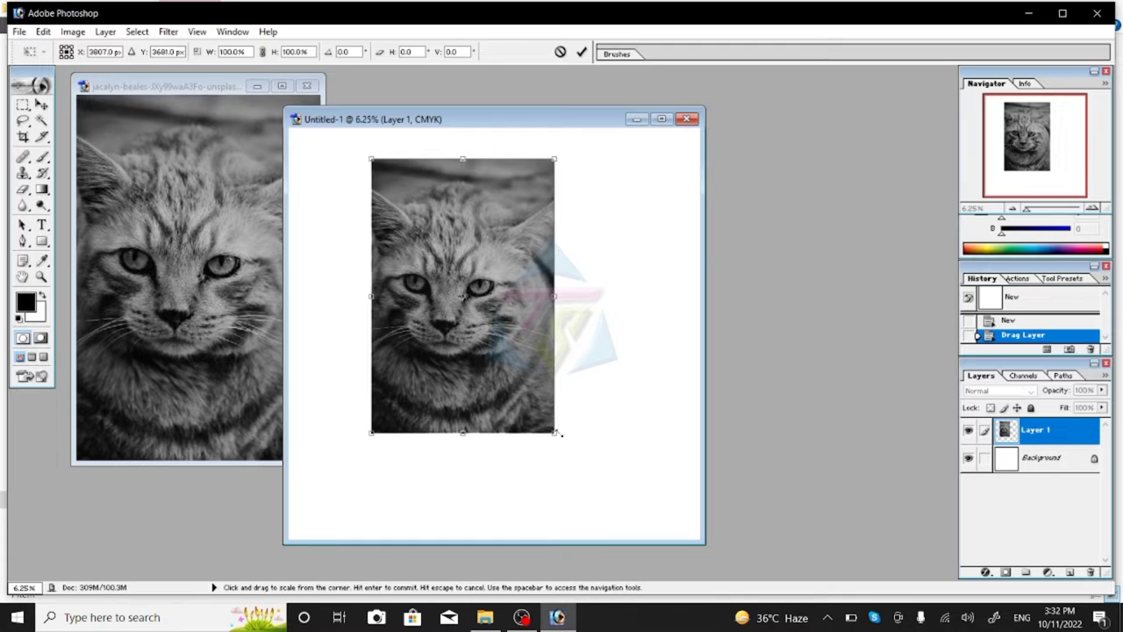
pyautogui.moveTo(558, 433); pyautogui.dragTo(614, 537)
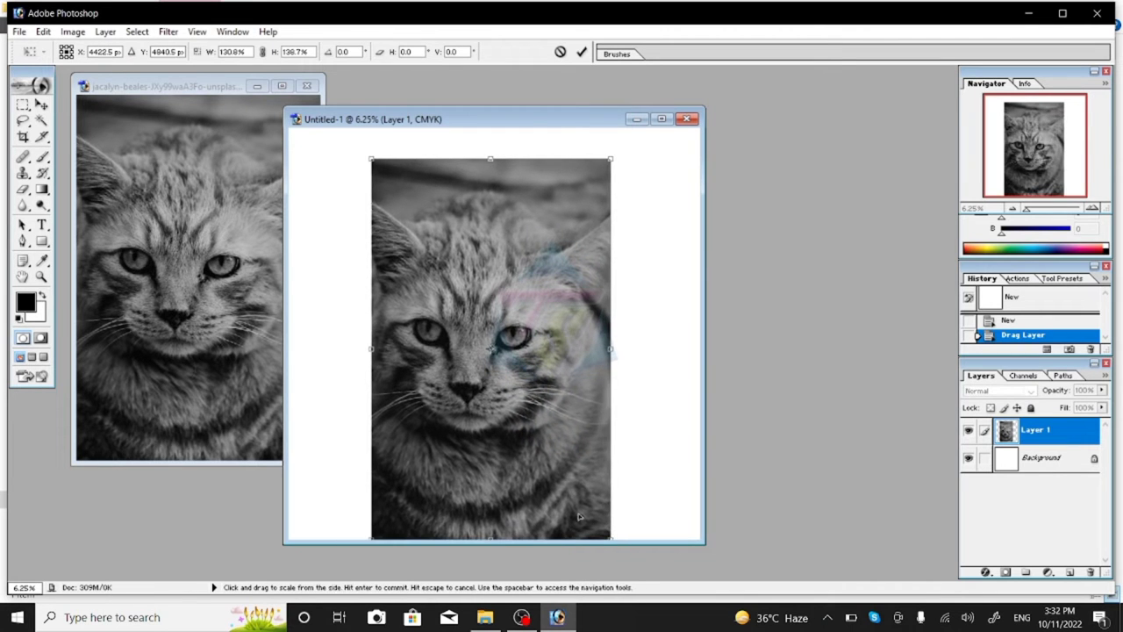
pyautogui.moveTo(372, 160); pyautogui.dragTo(292, 129)
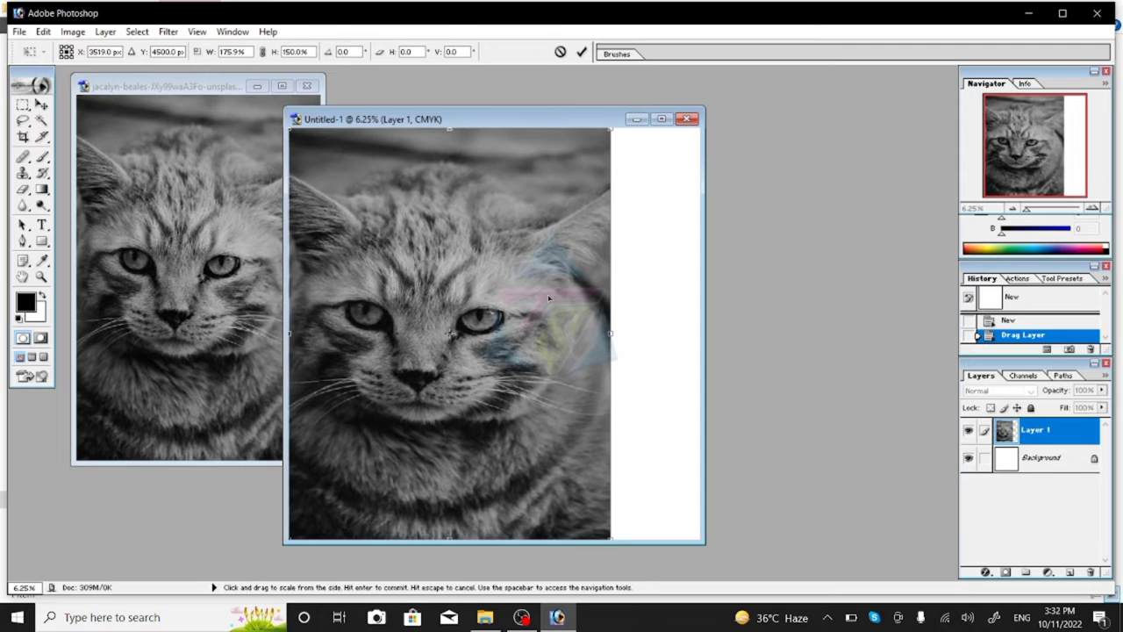
pyautogui.moveTo(609, 334); pyautogui.dragTo(698, 334)
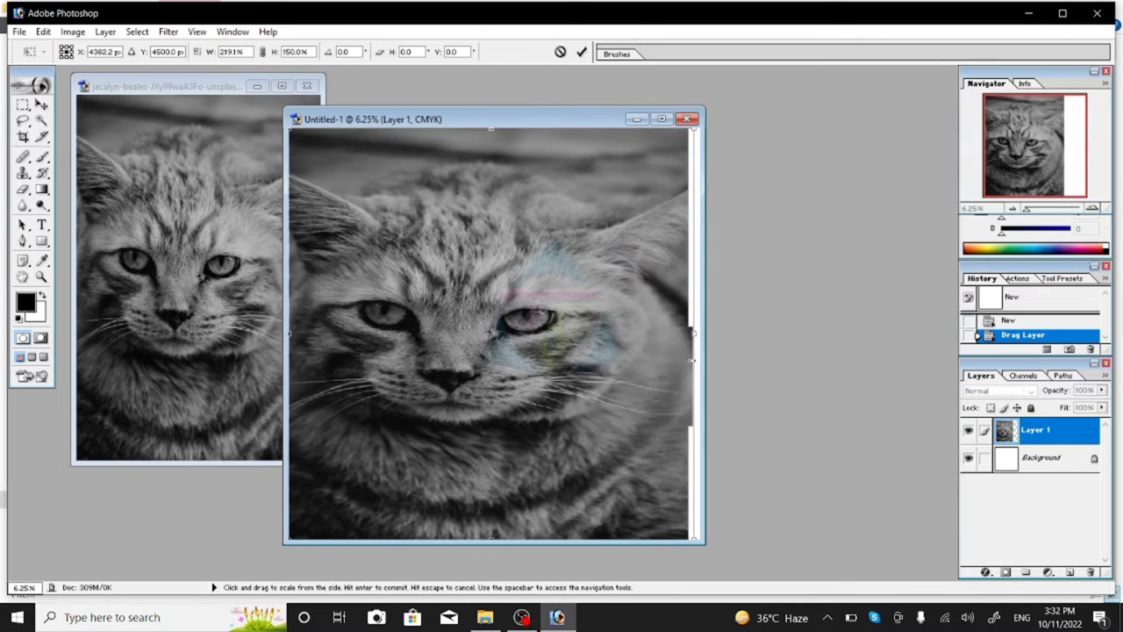
pyautogui.press('Return')
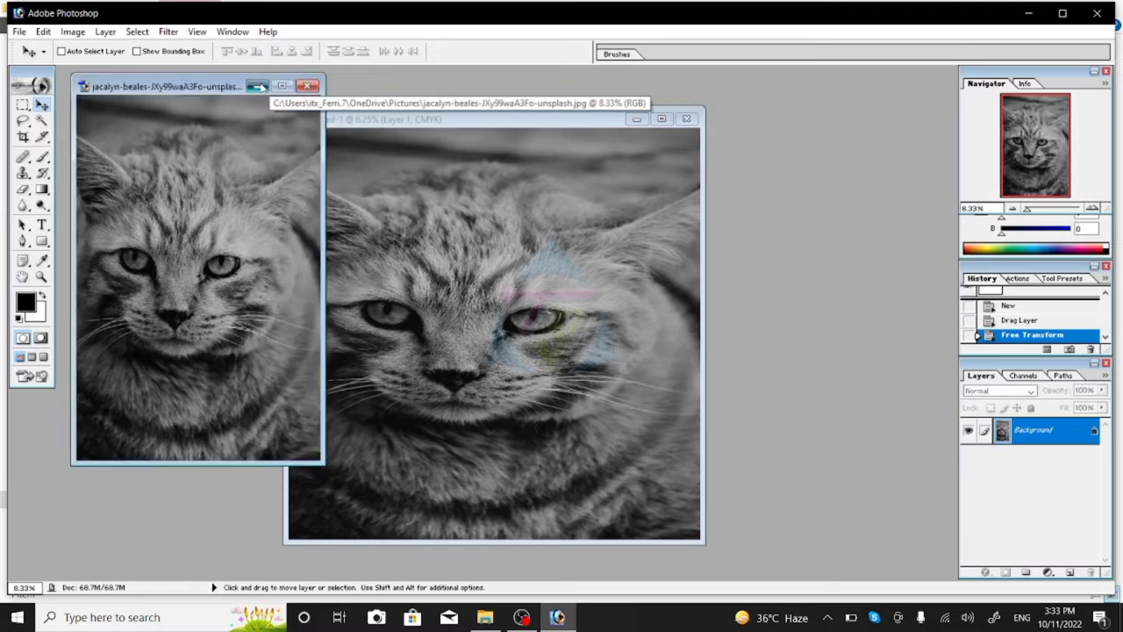
pyautogui.click(256, 85)
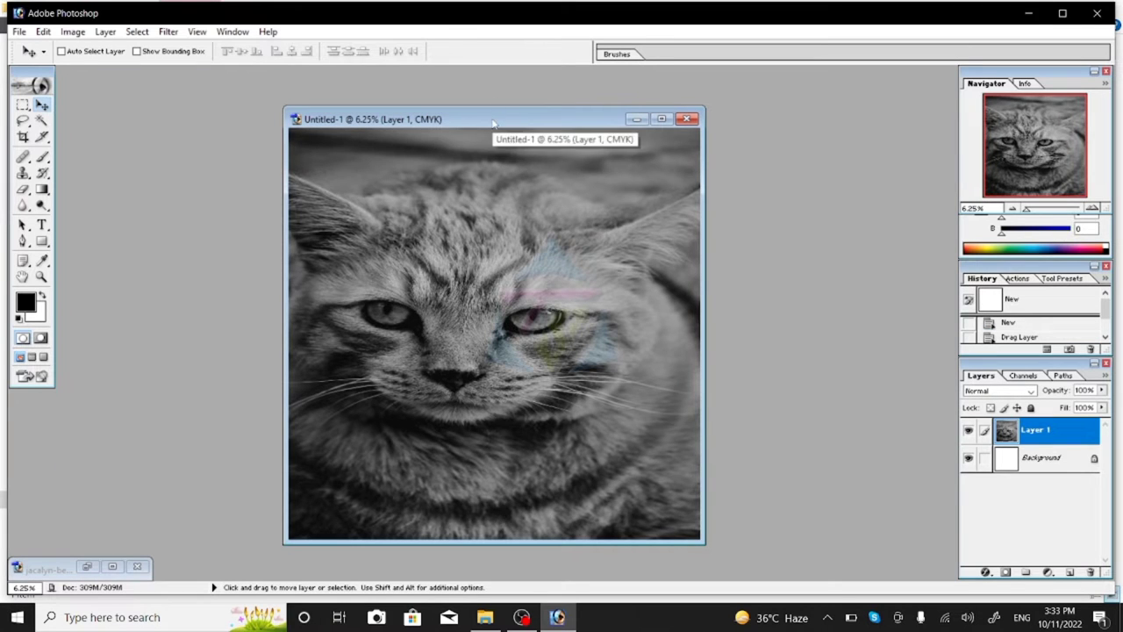
# Add a Levels 1 adjustment layer and trial its output levels, restoring white to 255
pyautogui.moveTo(494, 120); pyautogui.dragTo(492, 68)
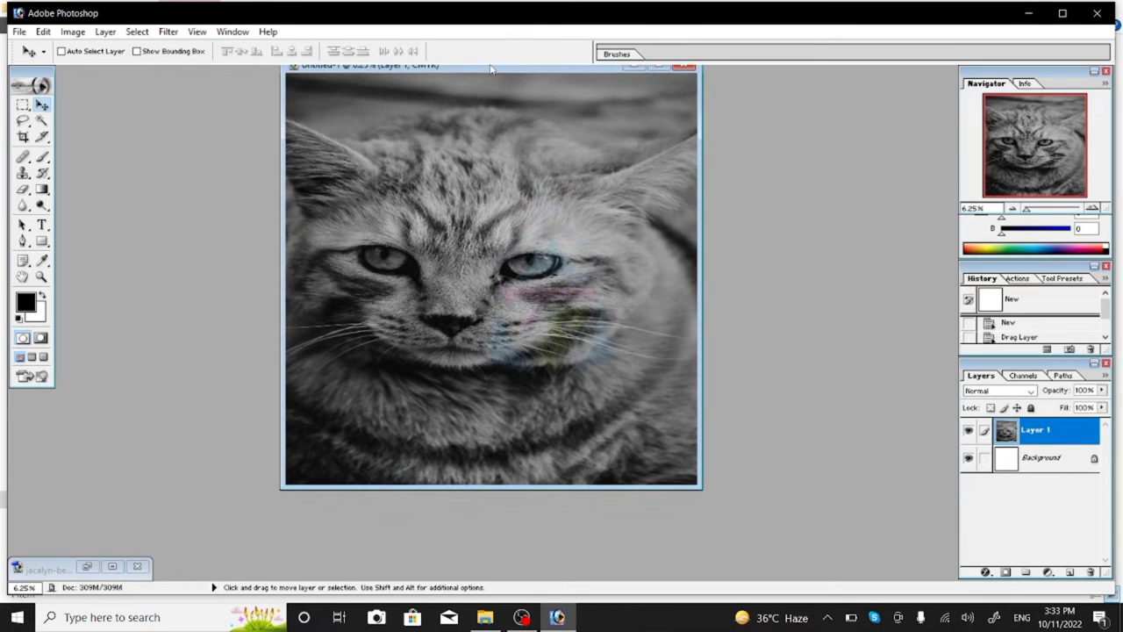
pyautogui.click(104, 32)
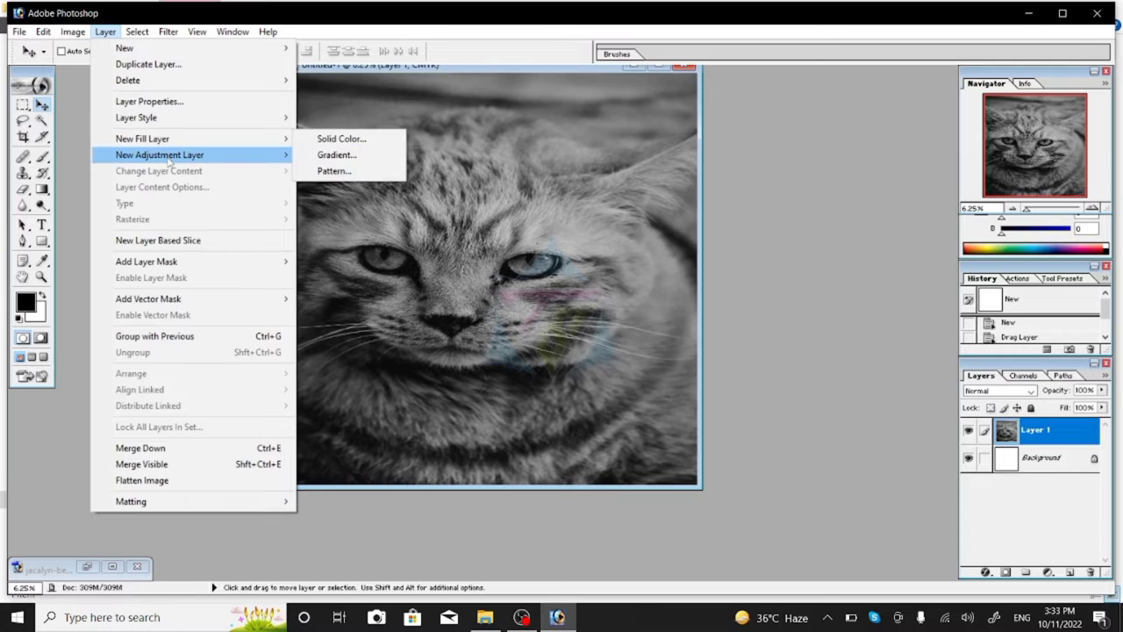
pyautogui.moveTo(160, 155)
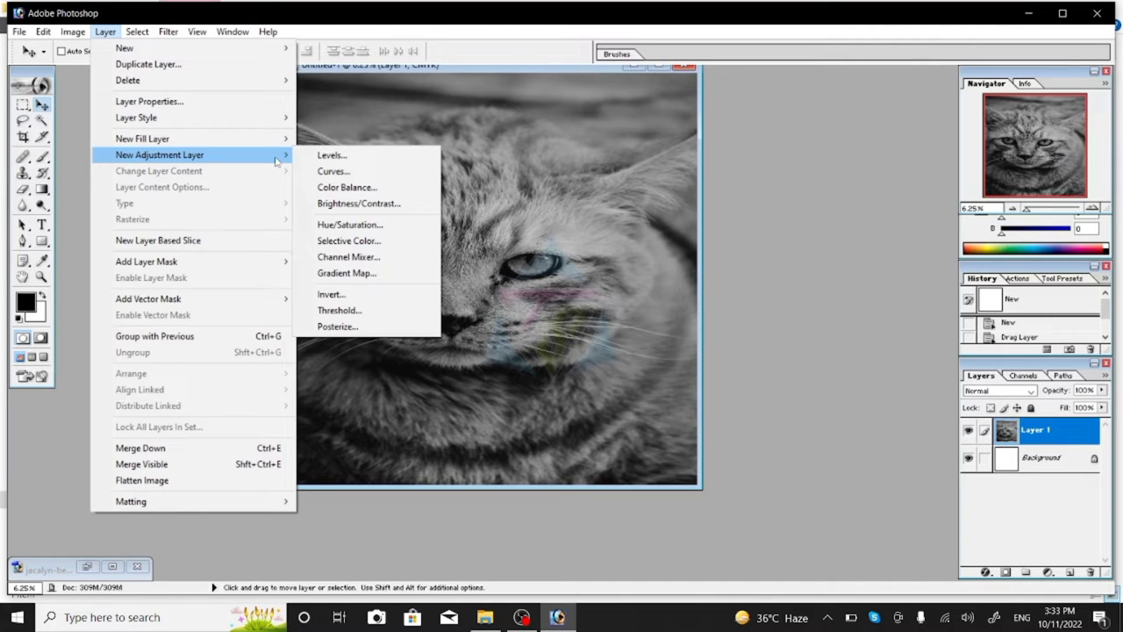
pyautogui.click(343, 159)
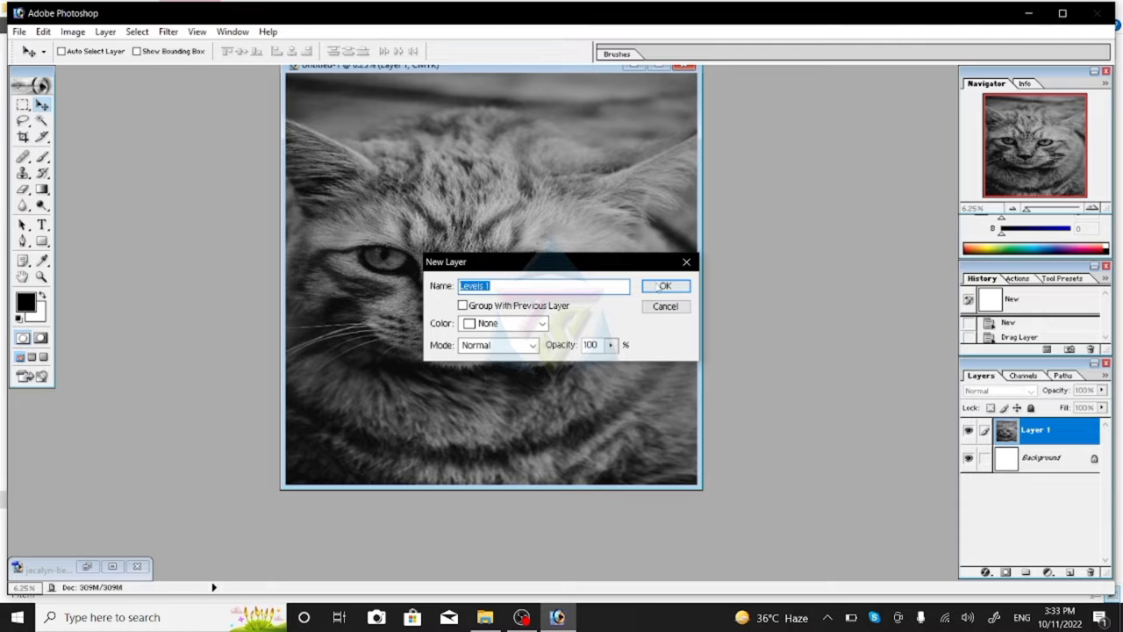
pyautogui.click(656, 286)
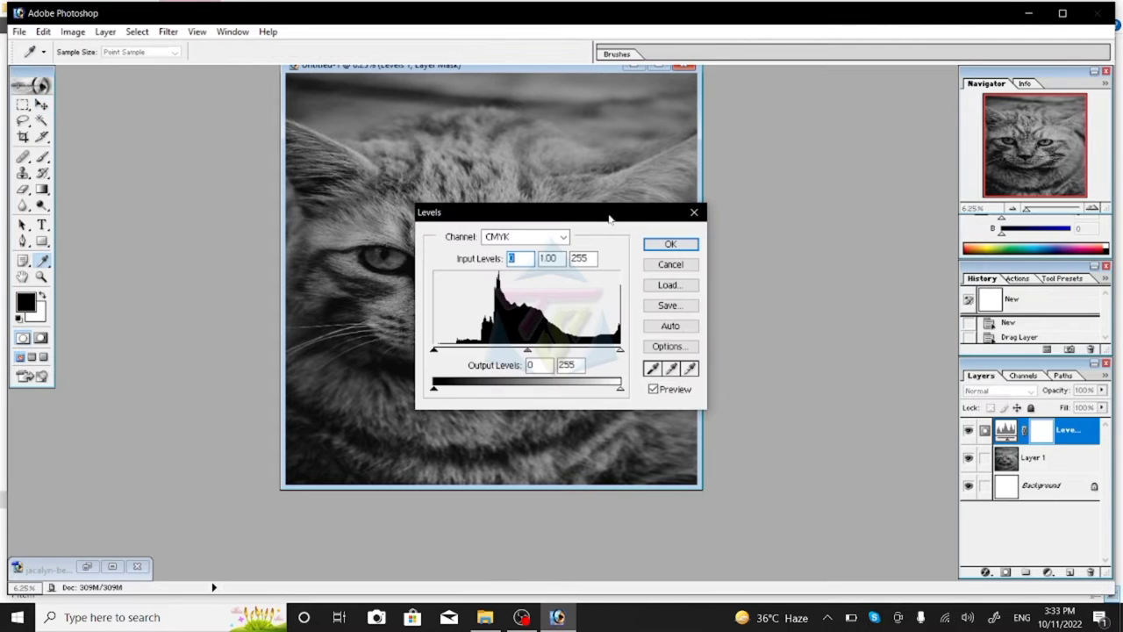
pyautogui.moveTo(558, 215); pyautogui.dragTo(773, 236)
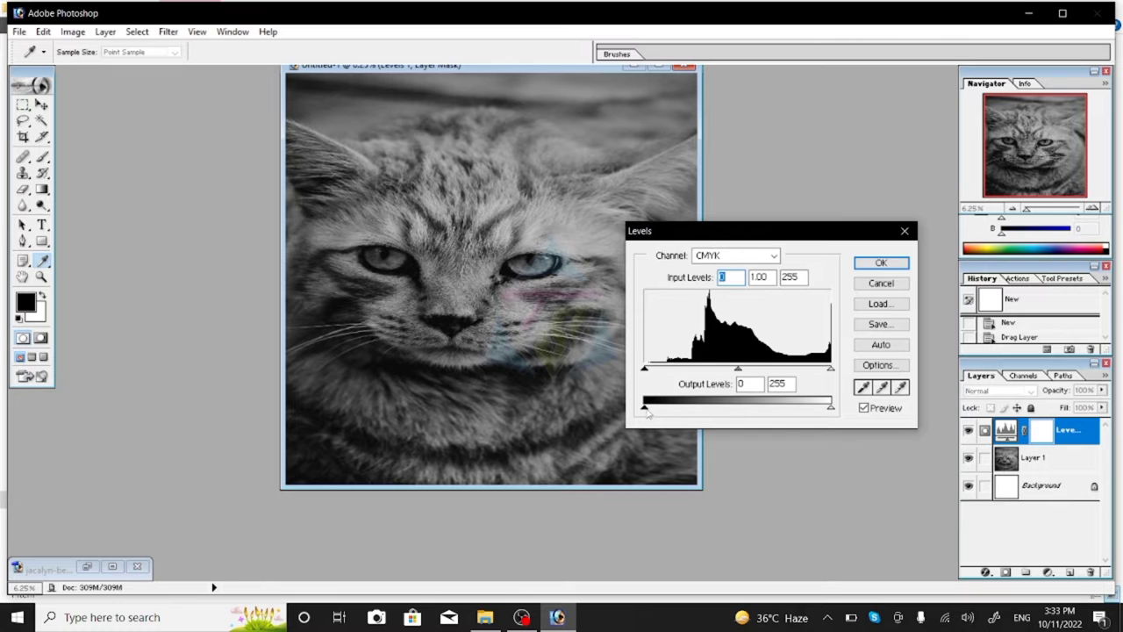
pyautogui.moveTo(646, 412)
pyautogui.mouseDown()
pyautogui.moveTo(723, 407)
pyautogui.moveTo(644, 407)
pyautogui.mouseUp()
pyautogui.moveTo(831, 410)
pyautogui.mouseDown()
pyautogui.moveTo(717, 424)
pyautogui.moveTo(813, 422)
pyautogui.moveTo(832, 407)
pyautogui.mouseUp()
pyautogui.press('Tab')
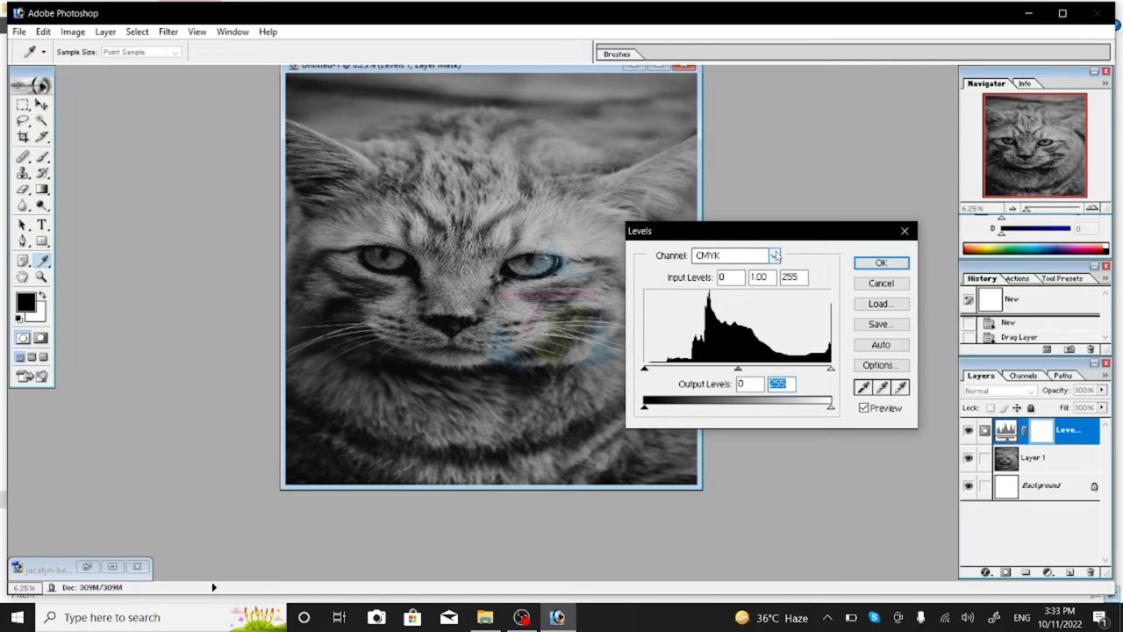
# Push the Magenta channel's darkest output to 255, apply, and reopen Levels
pyautogui.click(754, 255)
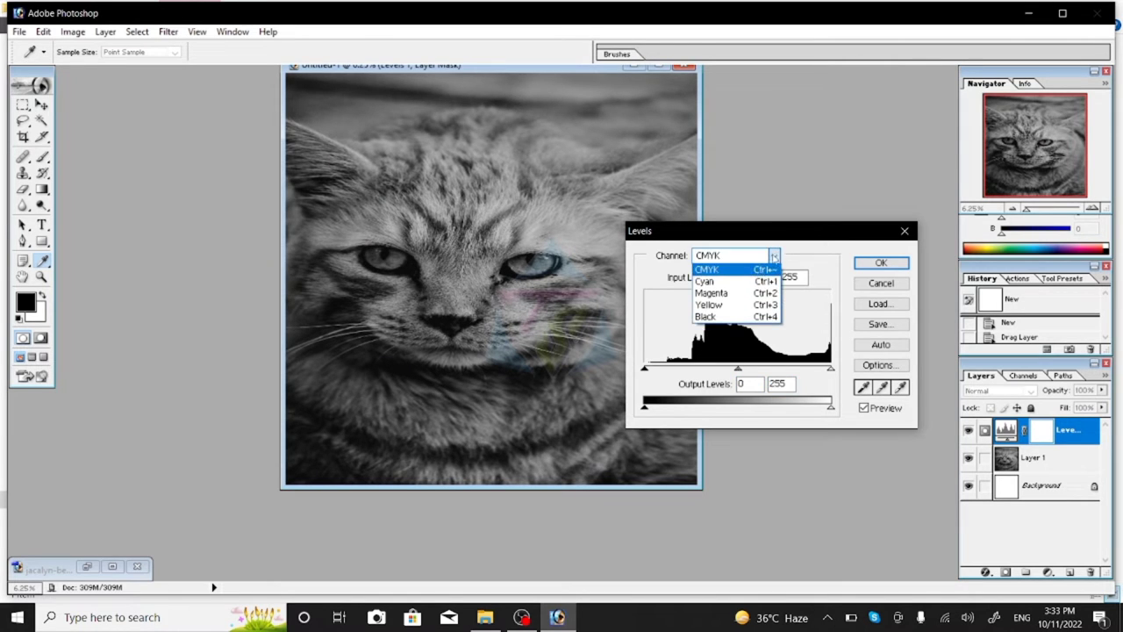
pyautogui.click(738, 294)
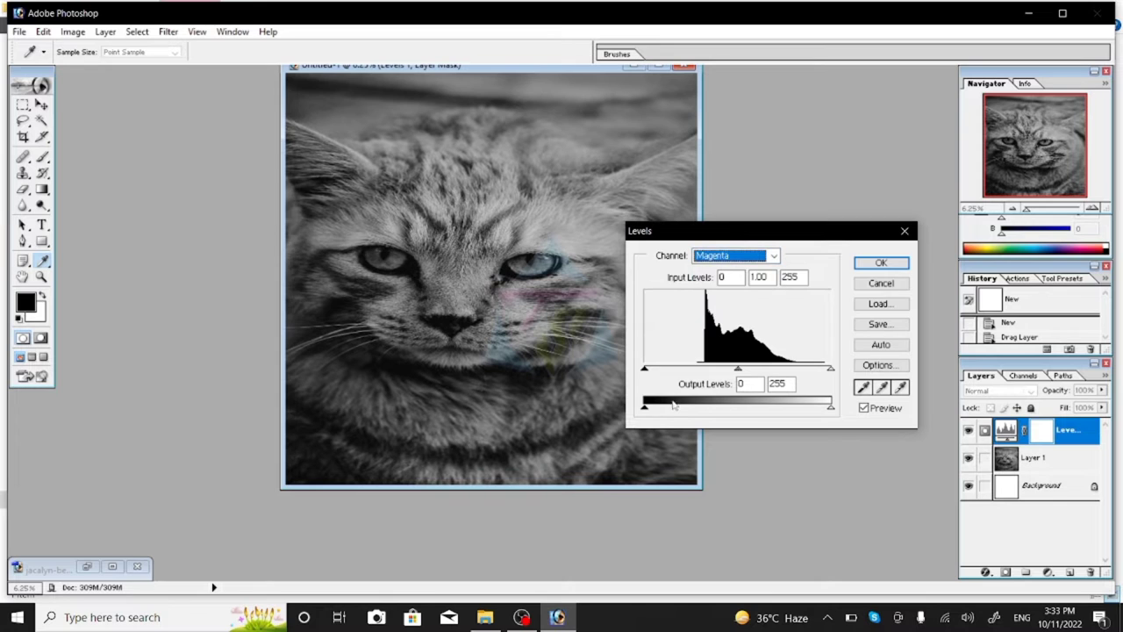
pyautogui.hotkey('shift', 'Tab')
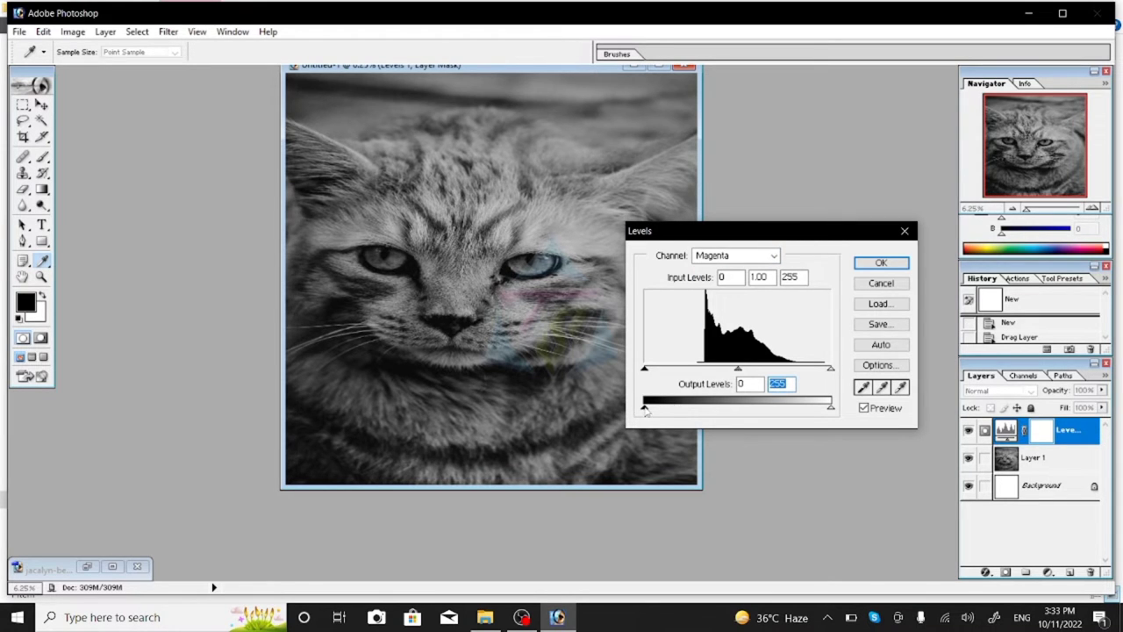
pyautogui.moveTo(645, 411); pyautogui.dragTo(717, 414)
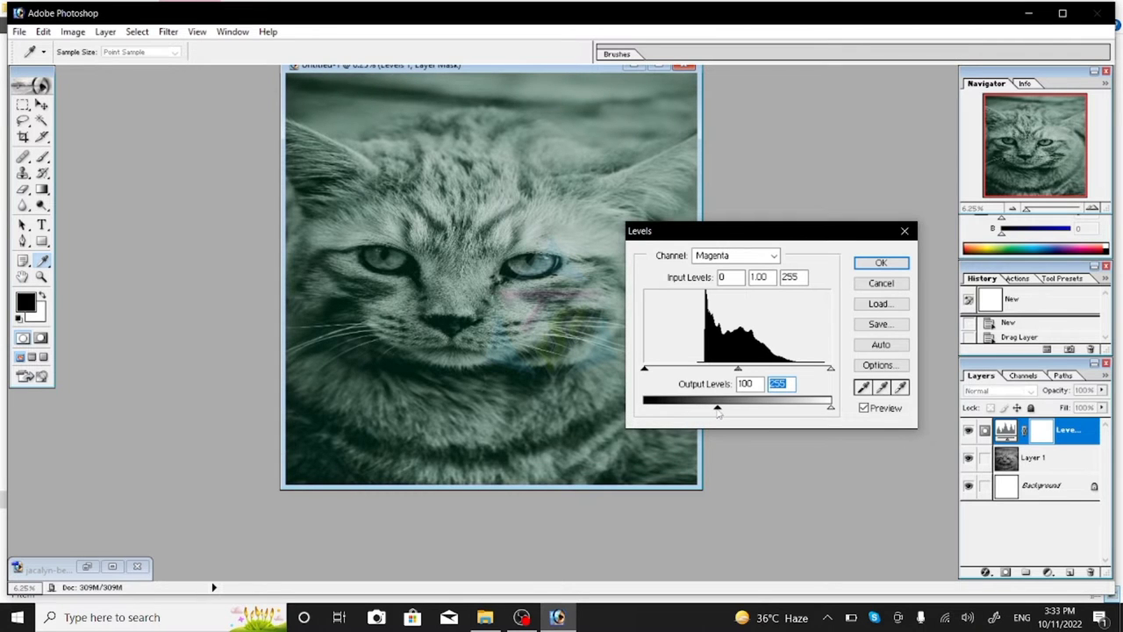
pyautogui.moveTo(718, 413); pyautogui.dragTo(832, 407)
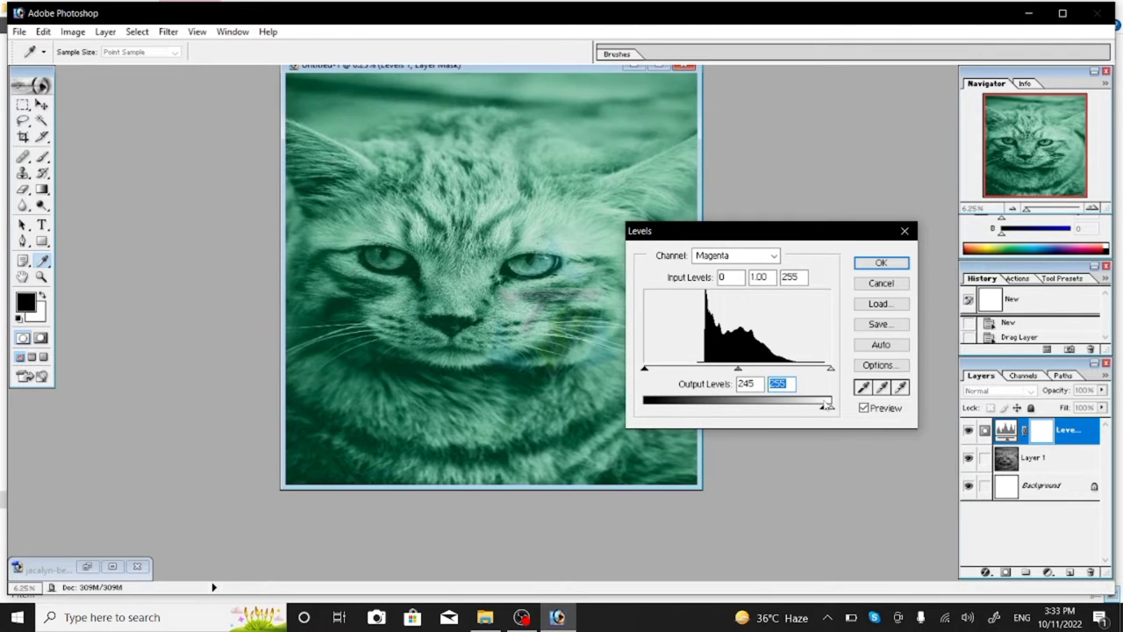
pyautogui.press('Return')
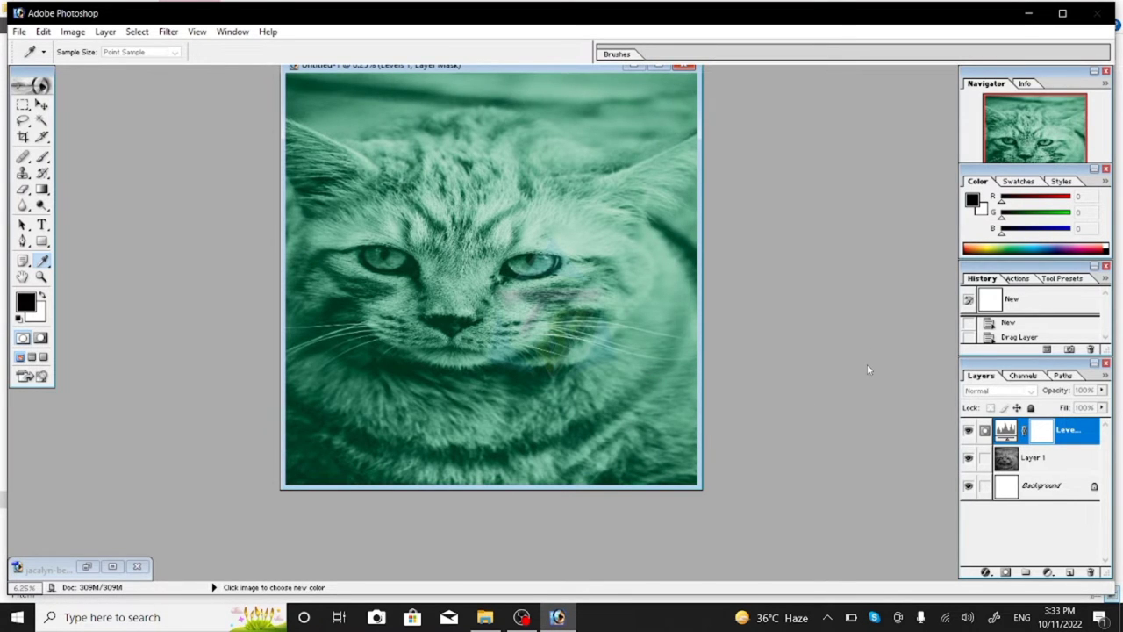
pyautogui.hotkey('ctrl', 'l')
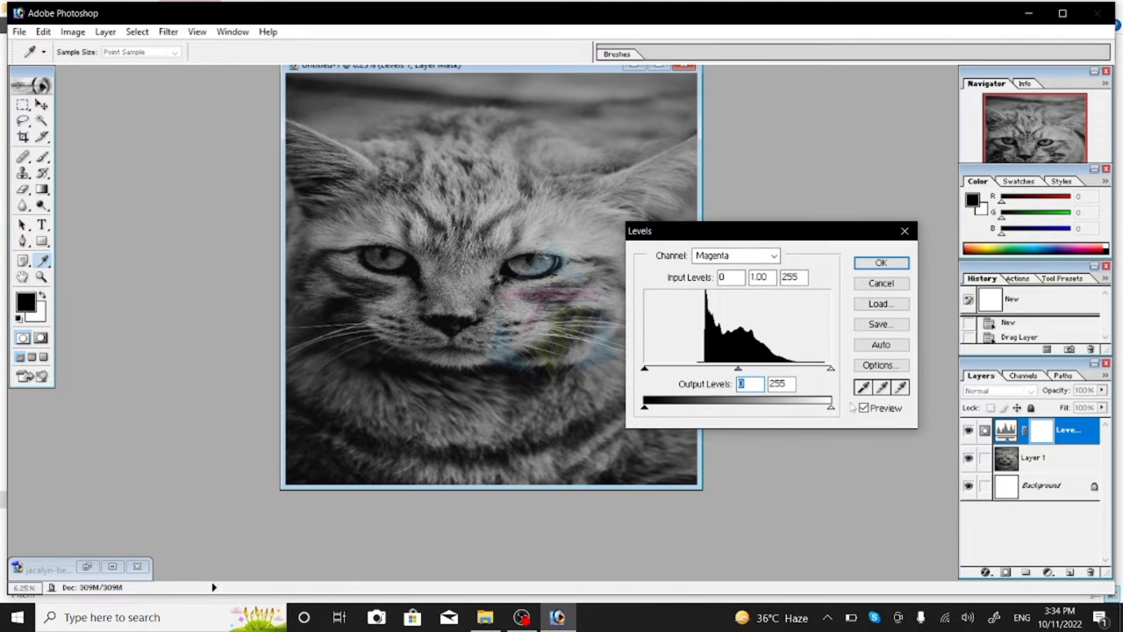
# Trial Magenta and Yellow channel output levels, resetting them back toward 0 and 255
pyautogui.moveTo(831, 409)
pyautogui.mouseDown()
pyautogui.moveTo(651, 412)
pyautogui.moveTo(830, 409)
pyautogui.mouseUp()
pyautogui.press('Tab')
pyautogui.click(774, 255)
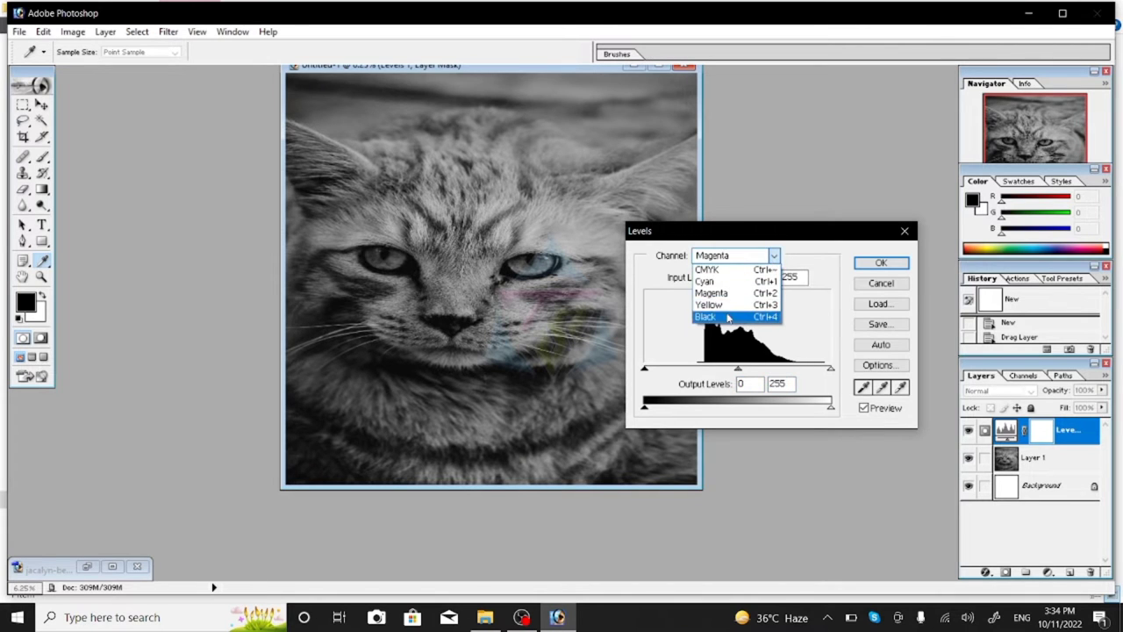
pyautogui.click(721, 305)
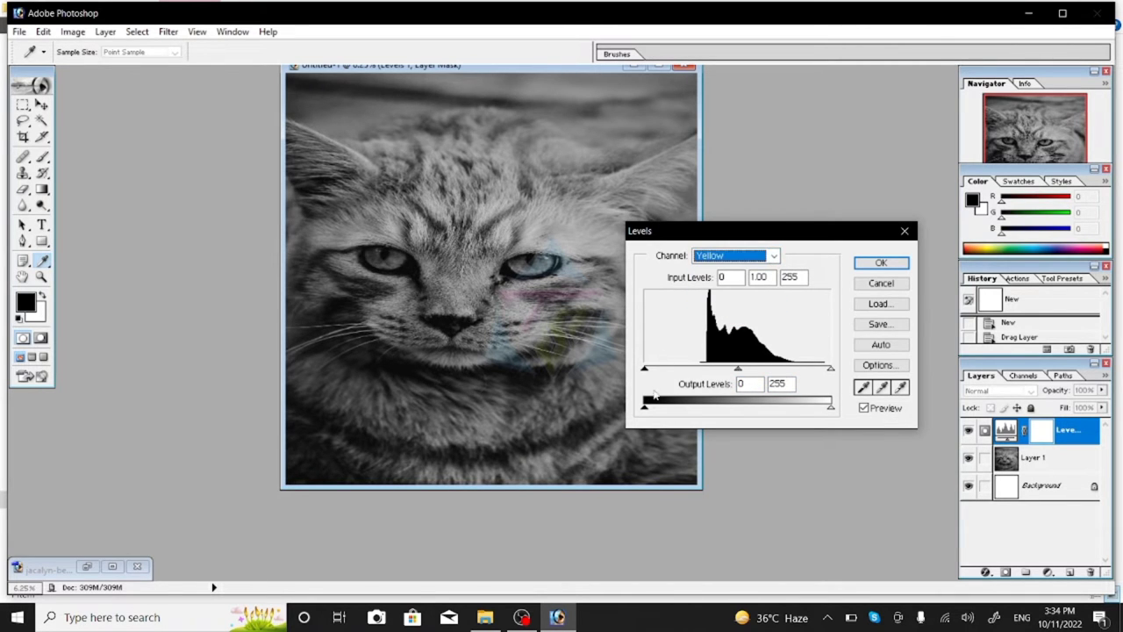
pyautogui.moveTo(645, 410); pyautogui.dragTo(739, 416)
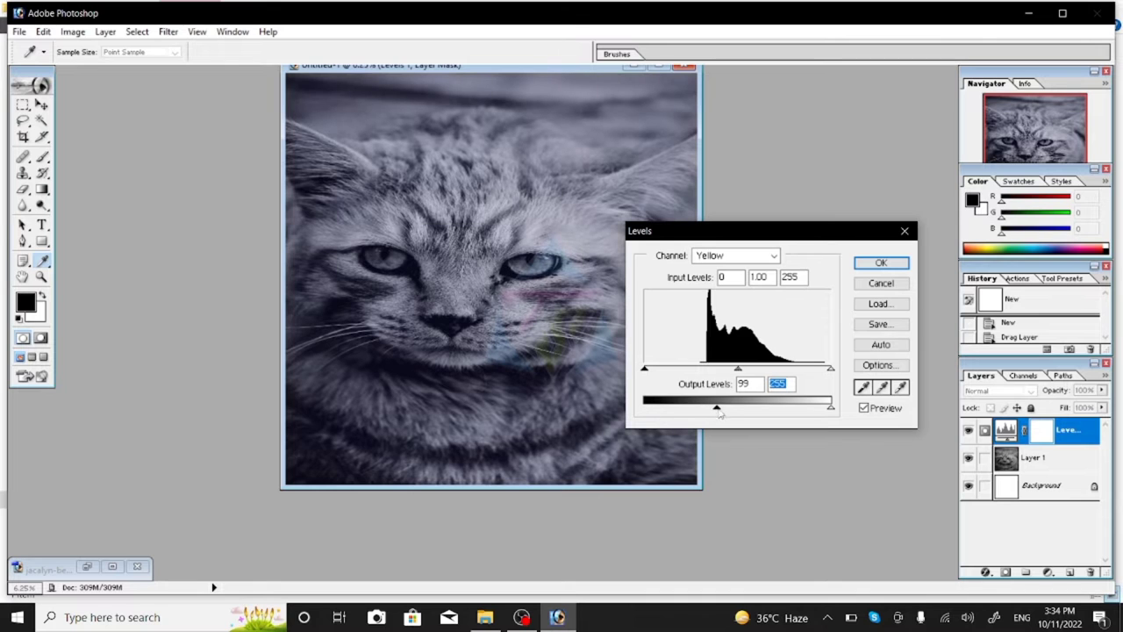
pyautogui.moveTo(740, 416); pyautogui.dragTo(586, 419)
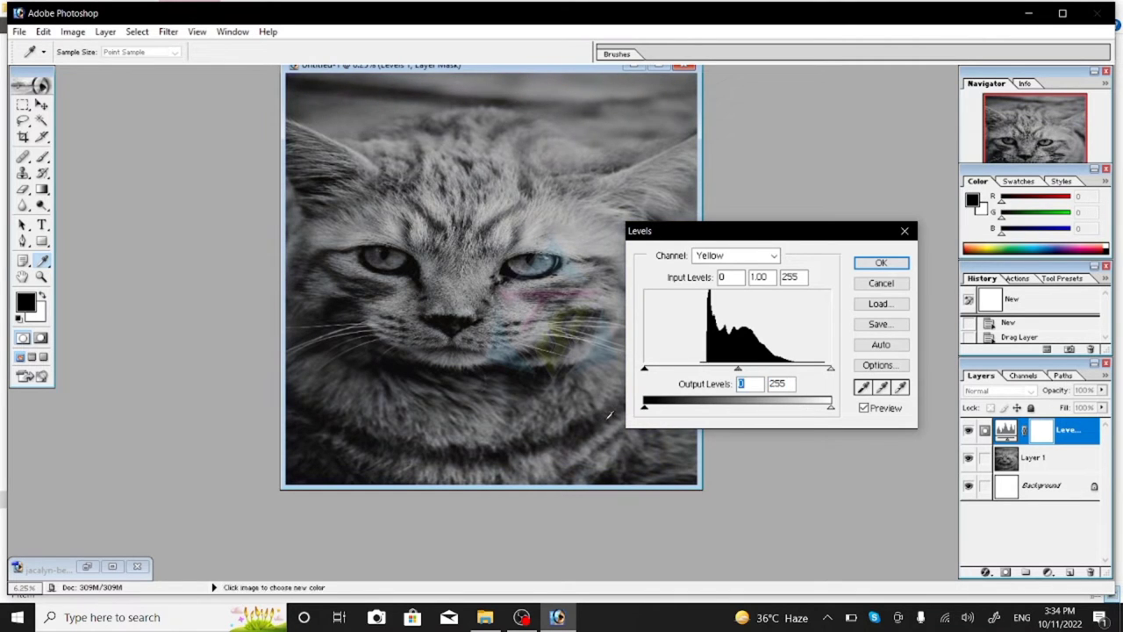
pyautogui.moveTo(830, 408)
pyautogui.mouseDown()
pyautogui.moveTo(654, 420)
pyautogui.moveTo(830, 412)
pyautogui.mouseUp()
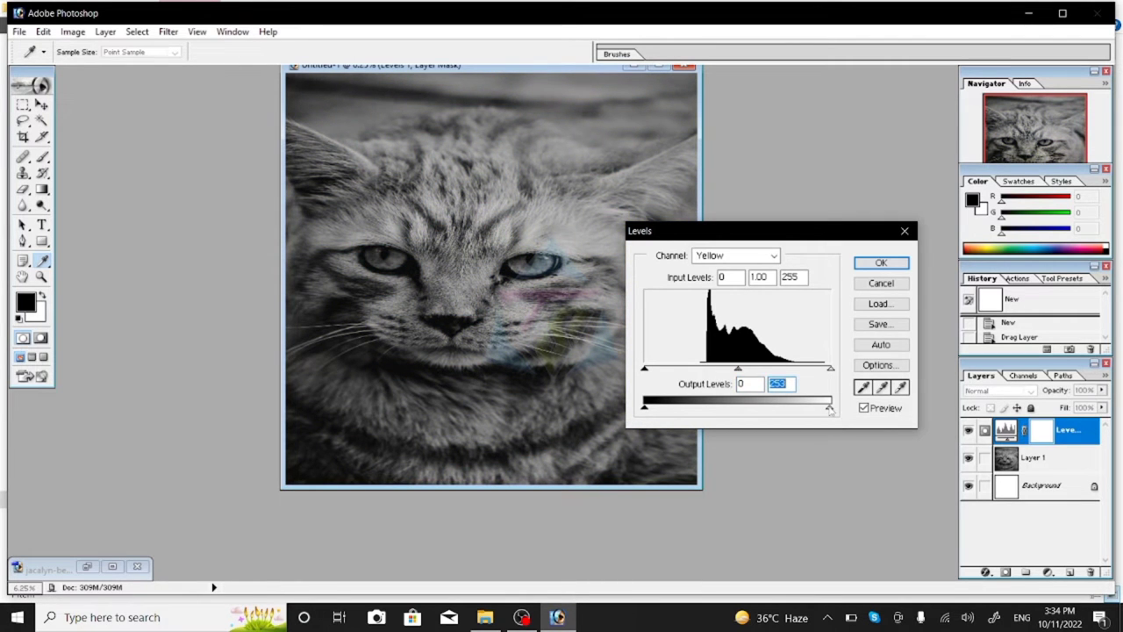
# Return to the combined CMYK channel with output 0–255 and commit Levels 1
pyautogui.click(773, 257)
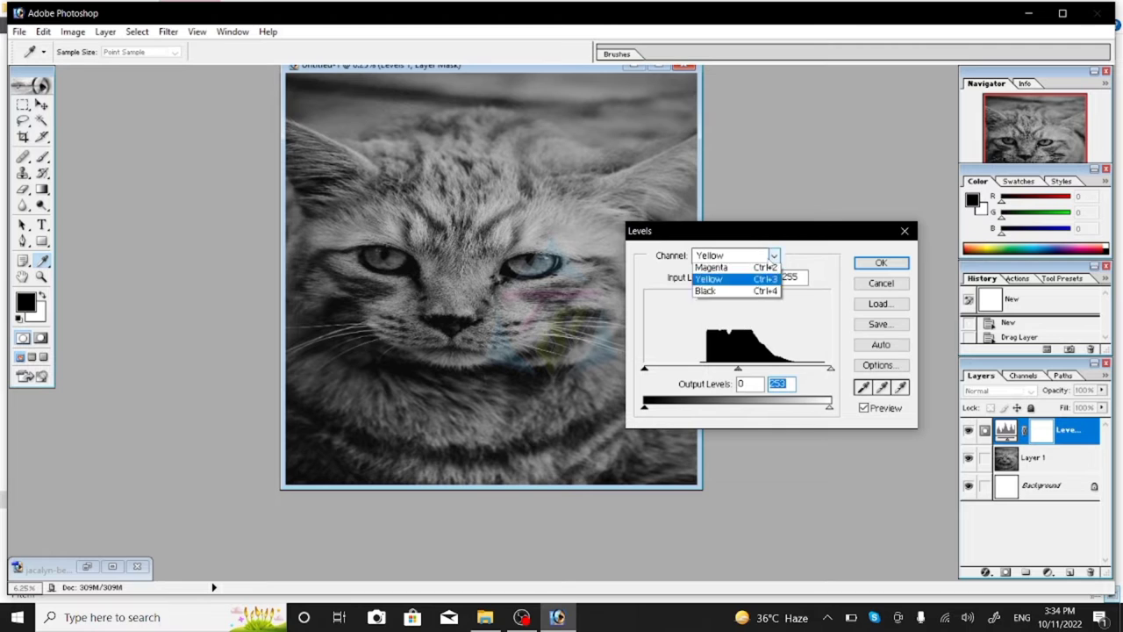
pyautogui.click(735, 270)
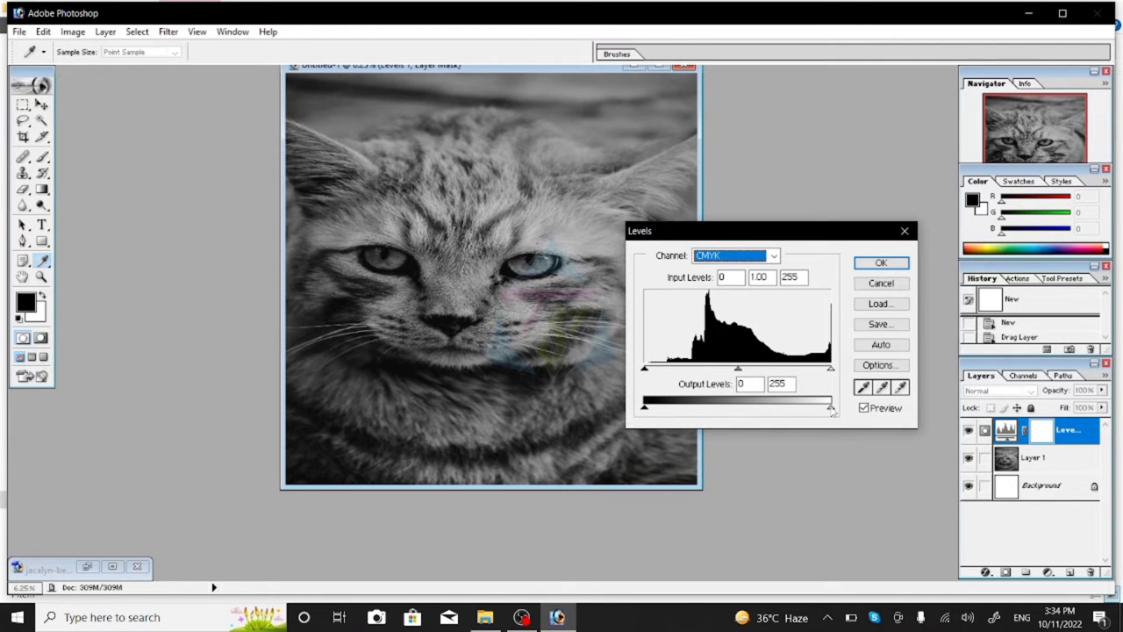
pyautogui.moveTo(831, 407)
pyautogui.mouseDown()
pyautogui.moveTo(689, 404)
pyautogui.moveTo(831, 407)
pyautogui.mouseUp()
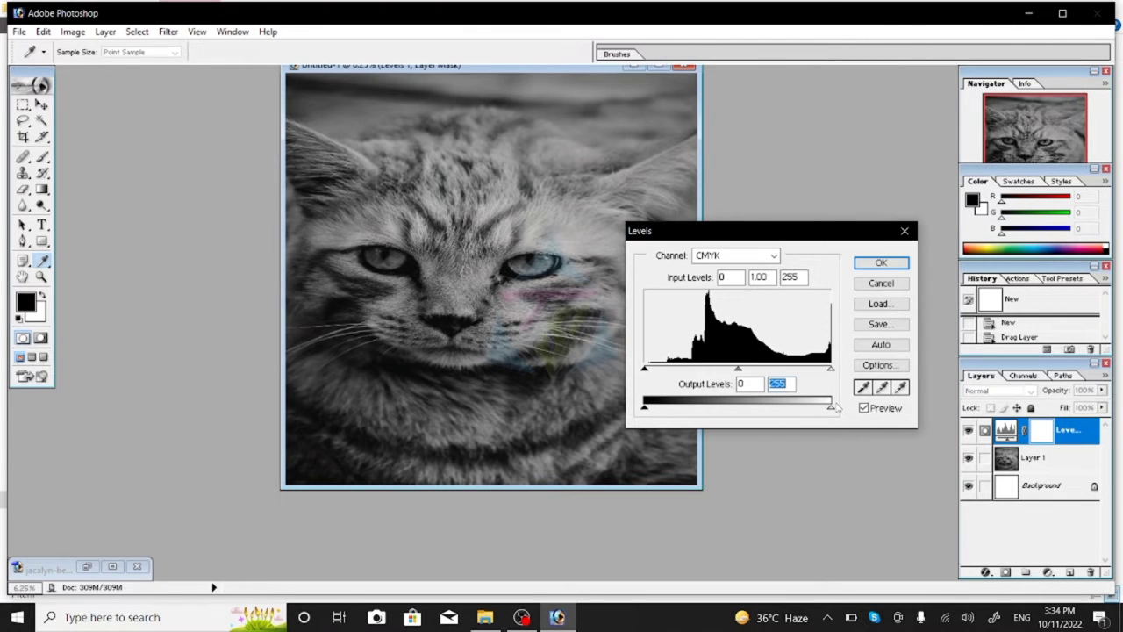
pyautogui.click(881, 264)
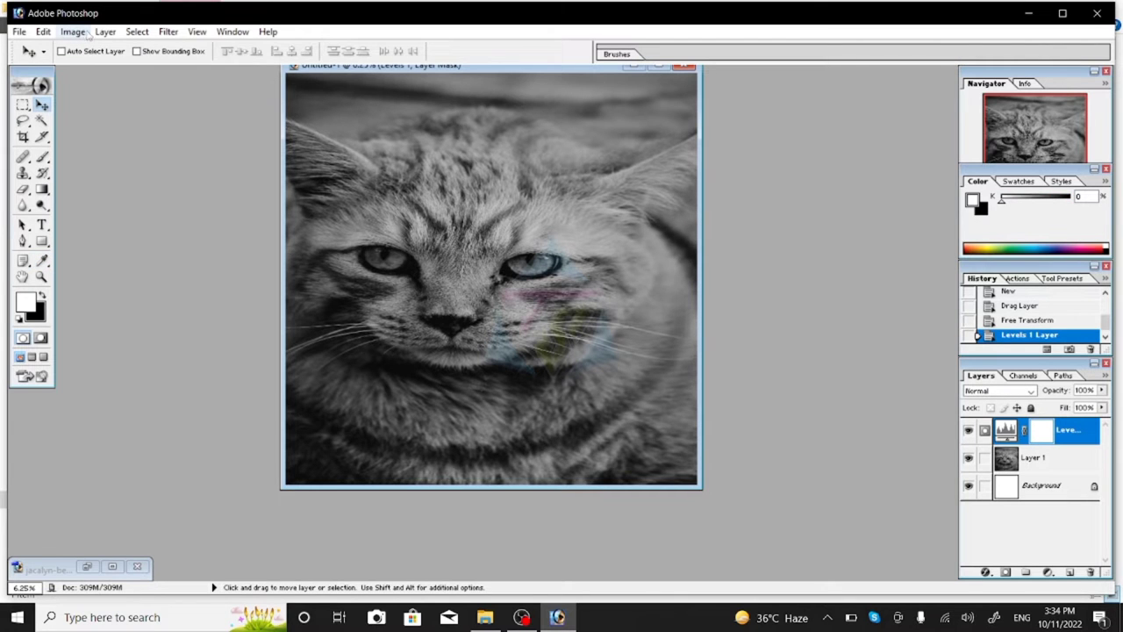
pyautogui.click(105, 32)
pyautogui.moveTo(160, 154)
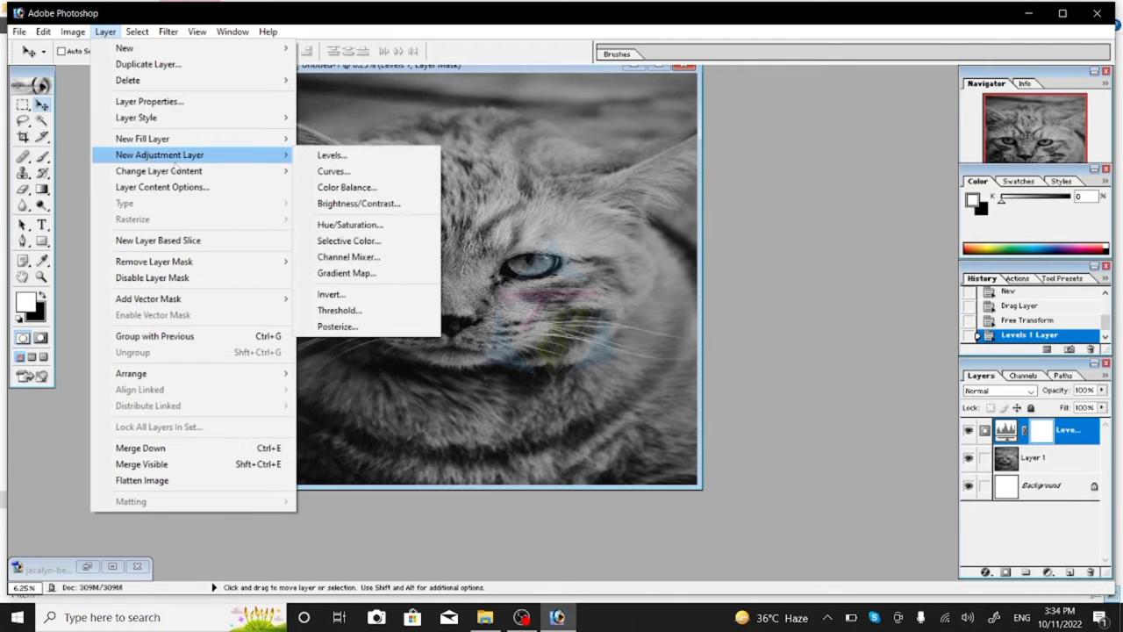
pyautogui.click(338, 171)
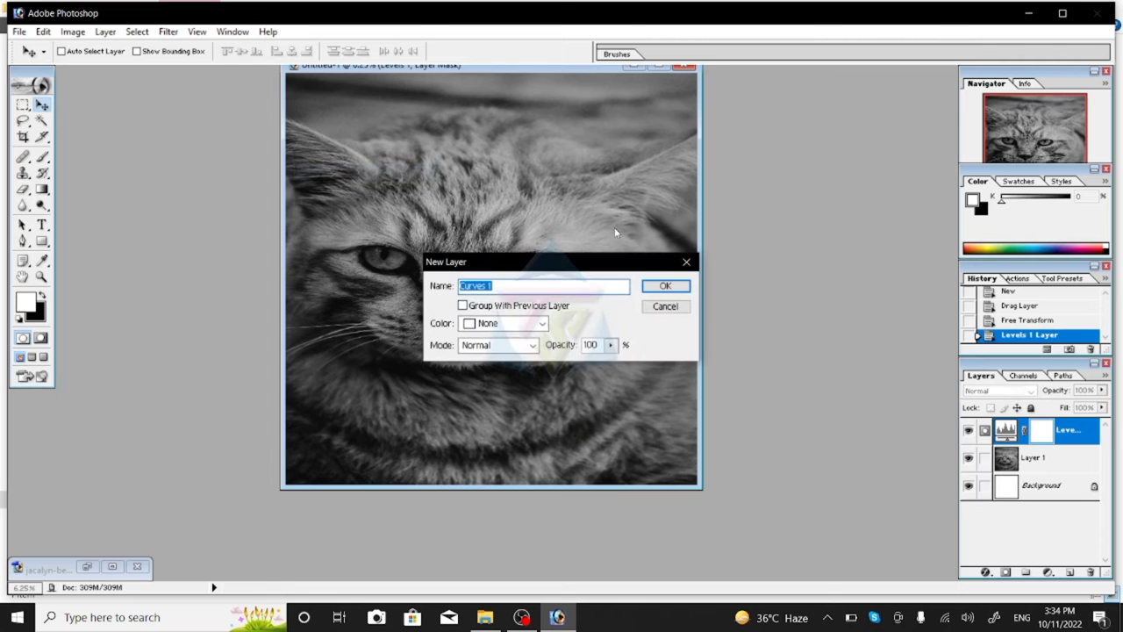
pyautogui.click(667, 285)
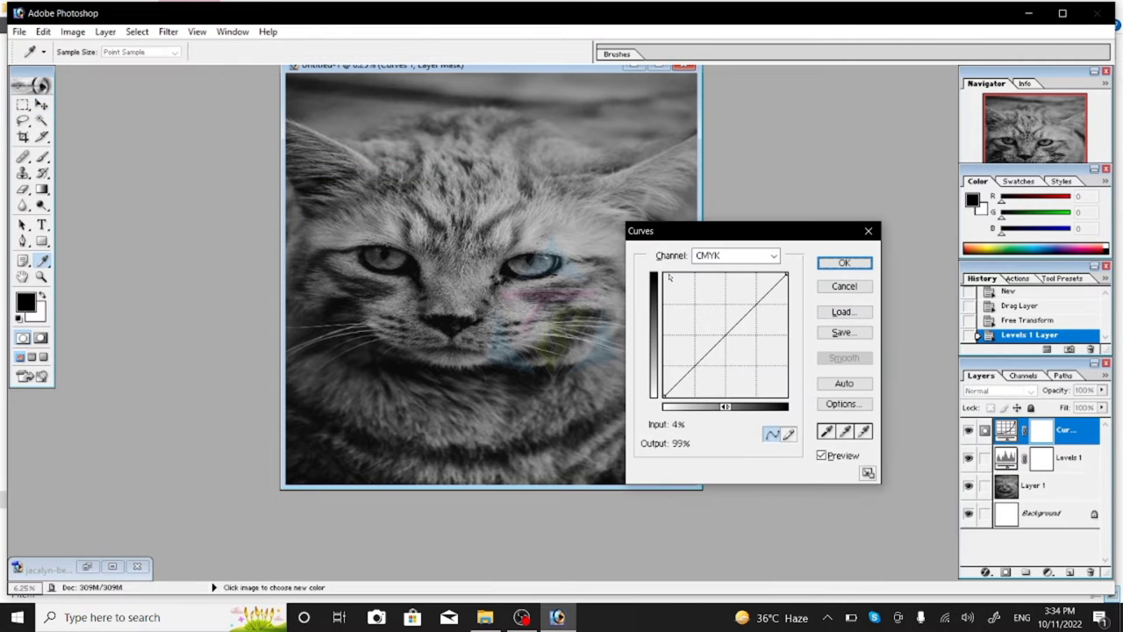
pyautogui.moveTo(769, 292)
pyautogui.mouseDown()
pyautogui.moveTo(768, 304)
pyautogui.moveTo(727, 314)
pyautogui.mouseUp()
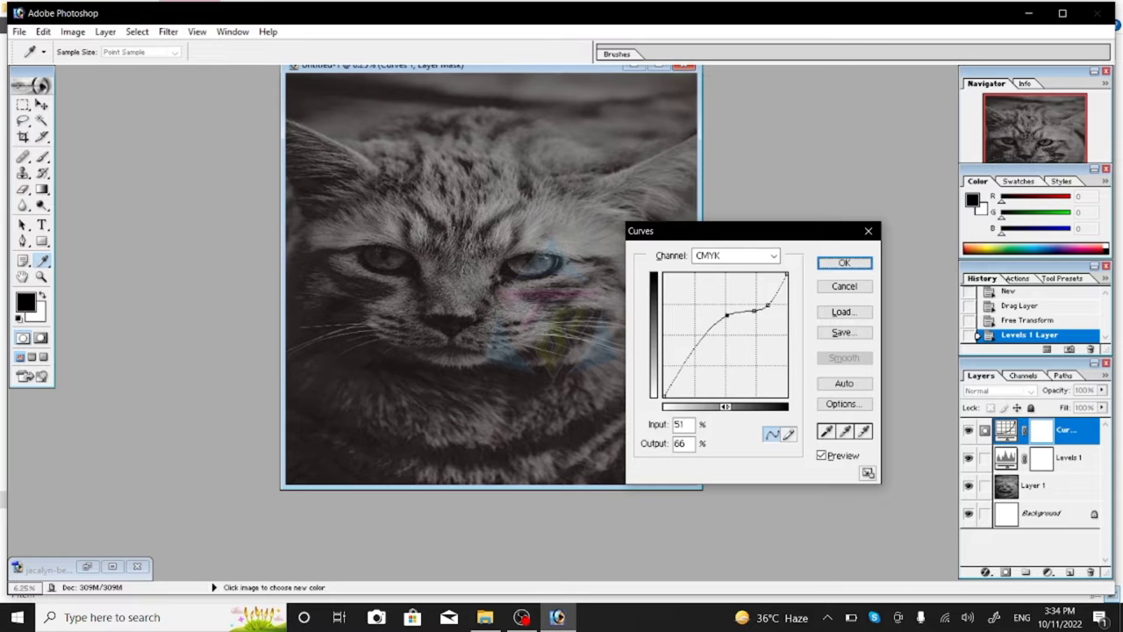
pyautogui.hotkey('ctrl', 'd')
pyautogui.moveTo(767, 304); pyautogui.dragTo(771, 349)
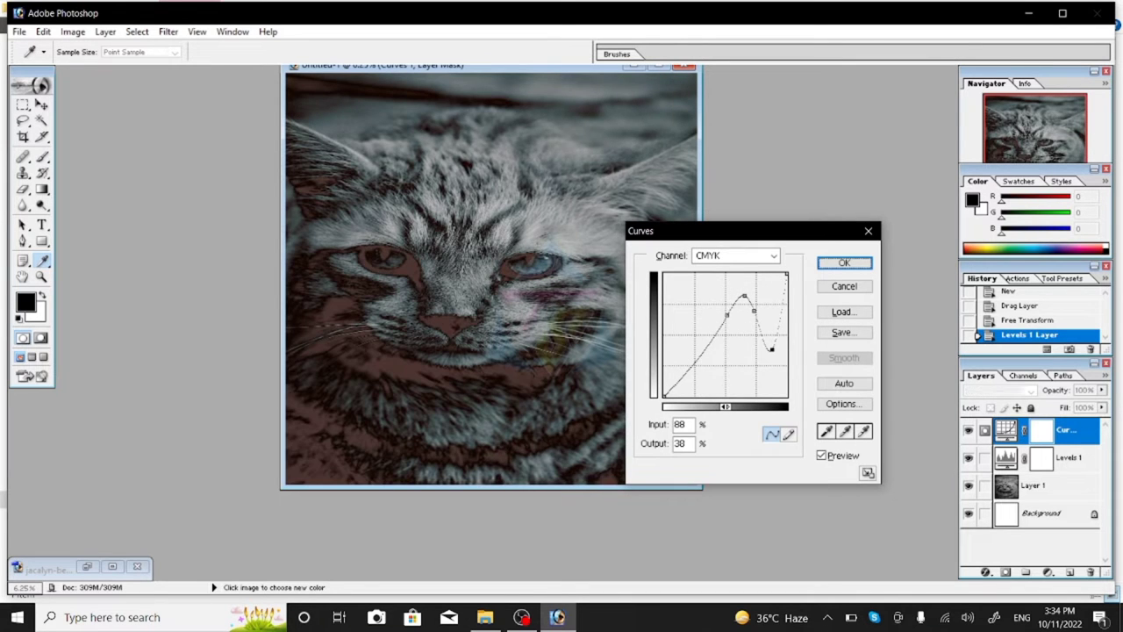
pyautogui.click(706, 309)
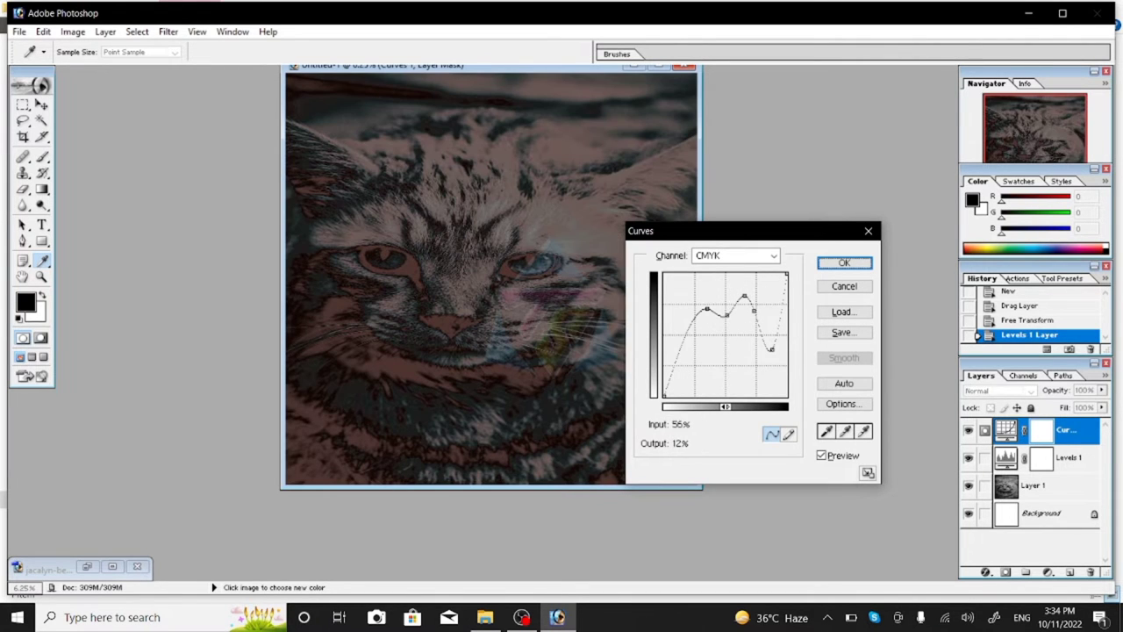
pyautogui.click(783, 286)
pyautogui.click(733, 384)
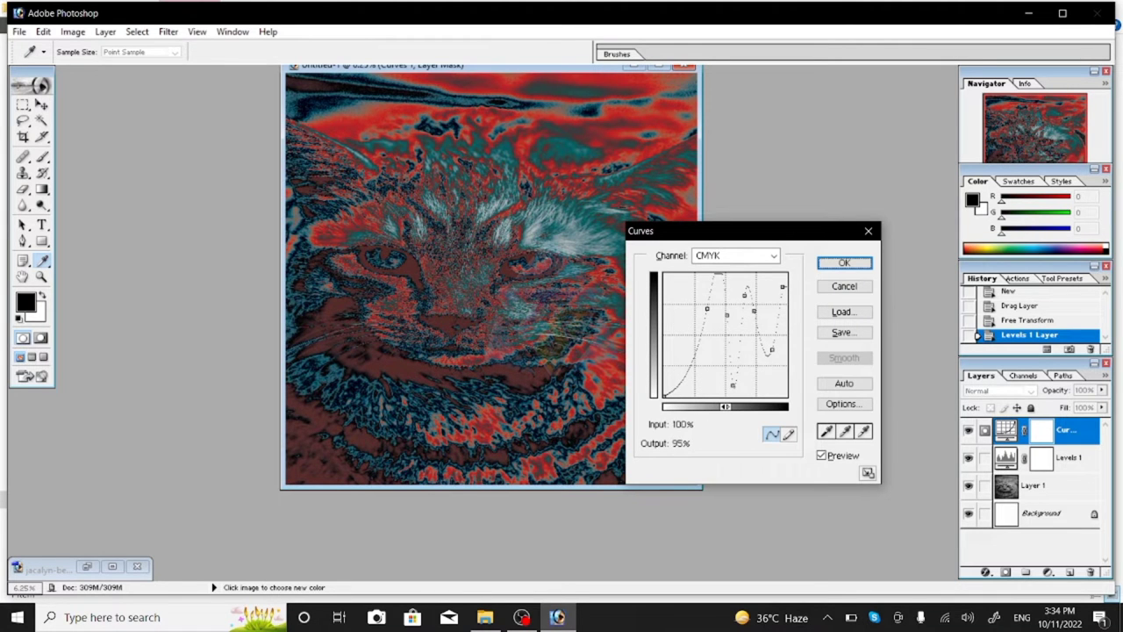
pyautogui.press('Escape')
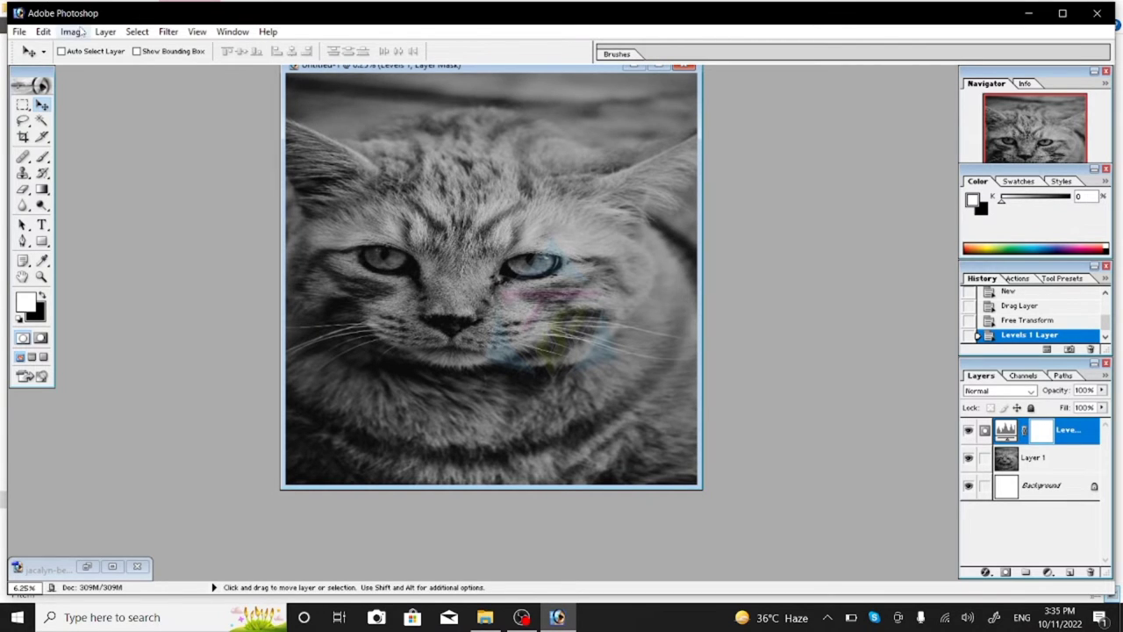
# Add Color Balance 1 with midtones set to +100 red, -100 magenta and +100 blue
pyautogui.click(105, 33)
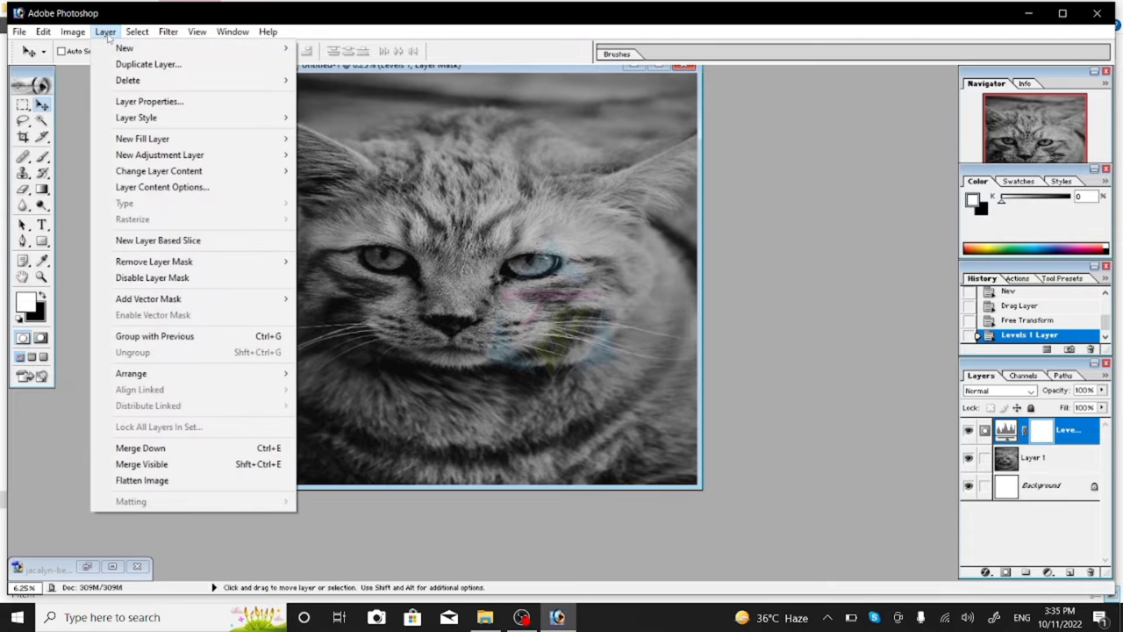
pyautogui.moveTo(159, 154)
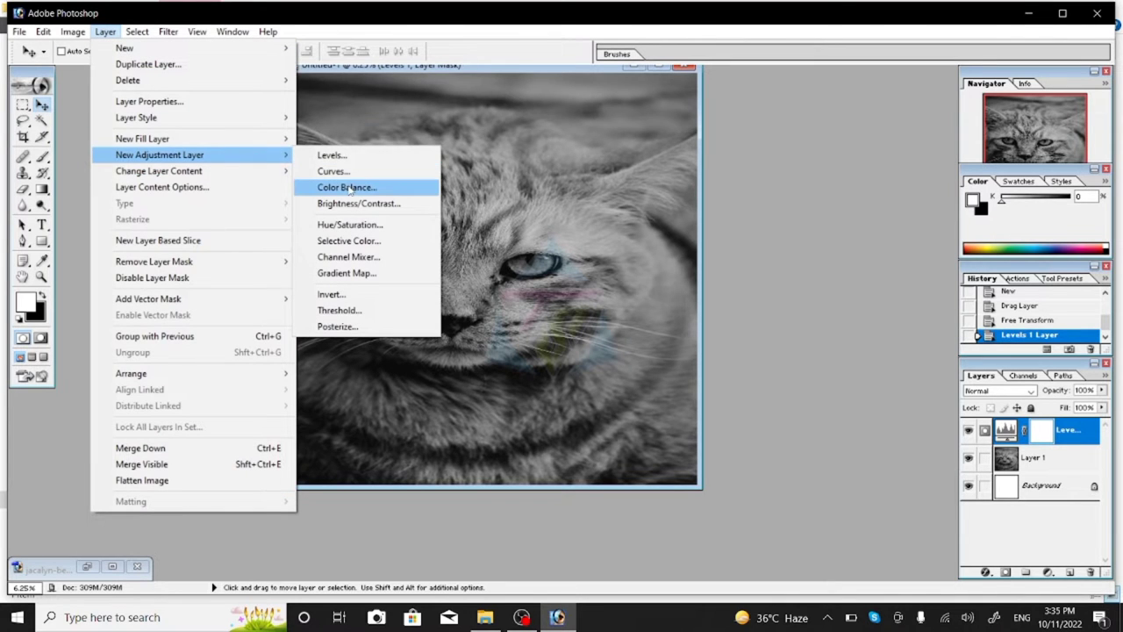
pyautogui.click(348, 186)
pyautogui.click(669, 289)
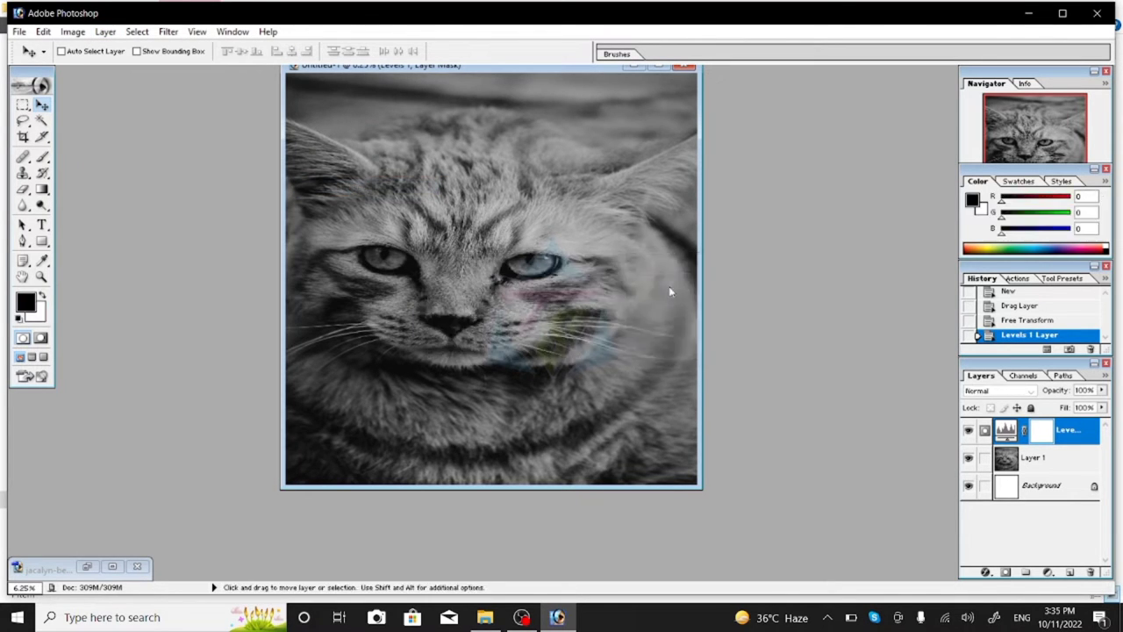
pyautogui.moveTo(763, 297)
pyautogui.mouseDown()
pyautogui.moveTo(804, 299)
pyautogui.moveTo(693, 318)
pyautogui.mouseUp()
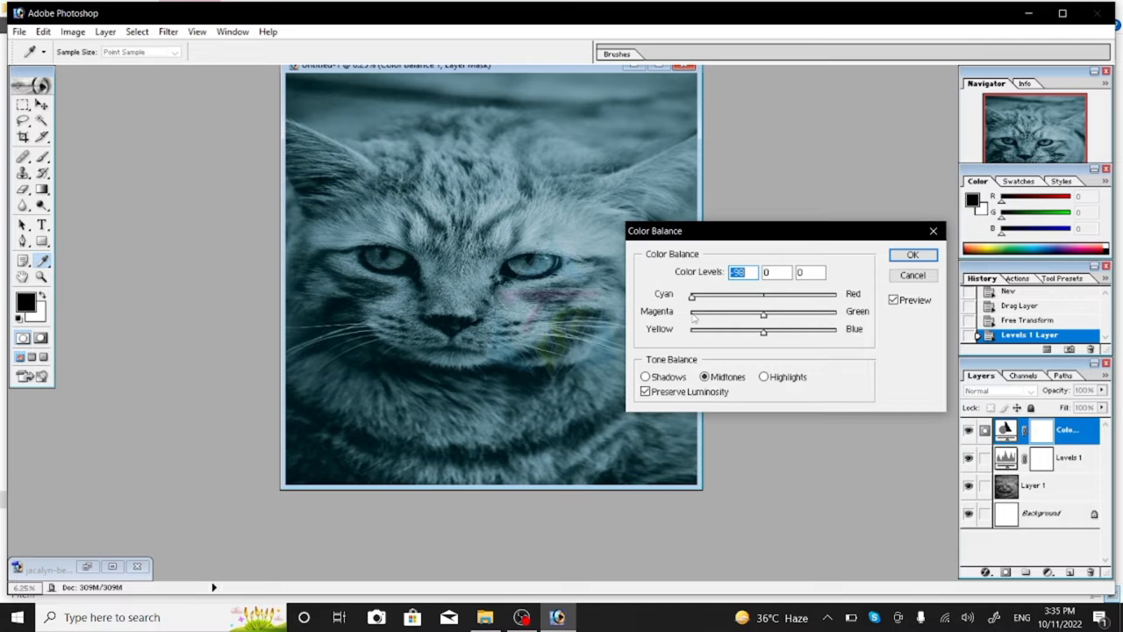
pyautogui.moveTo(692, 298); pyautogui.dragTo(838, 295)
pyautogui.moveTo(707, 316); pyautogui.dragTo(693, 332)
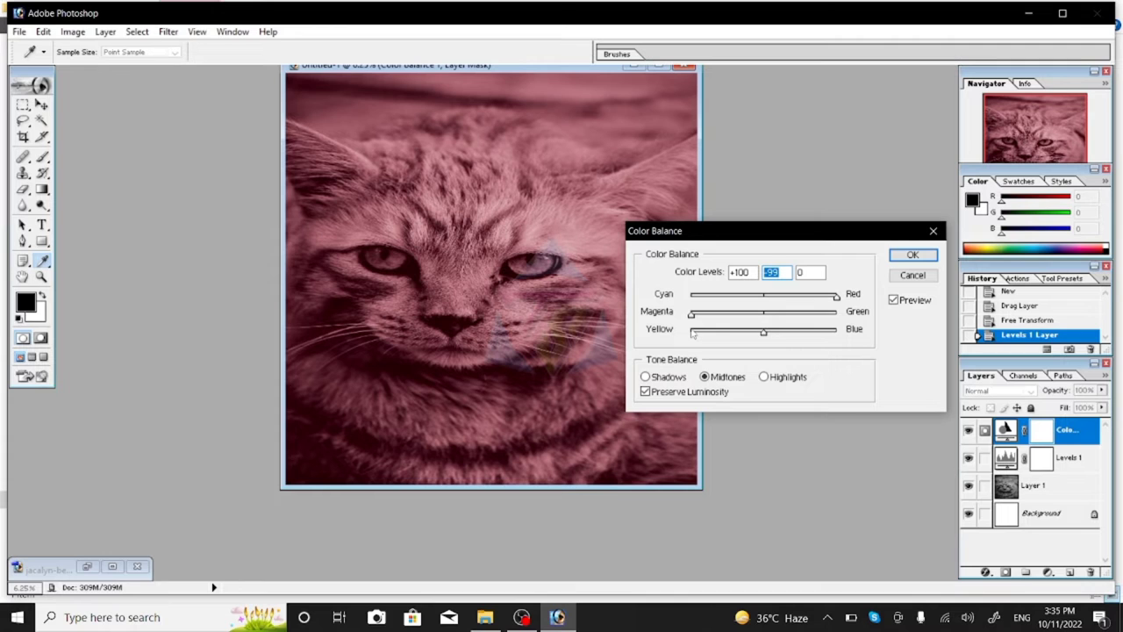
pyautogui.moveTo(715, 314); pyautogui.dragTo(838, 314)
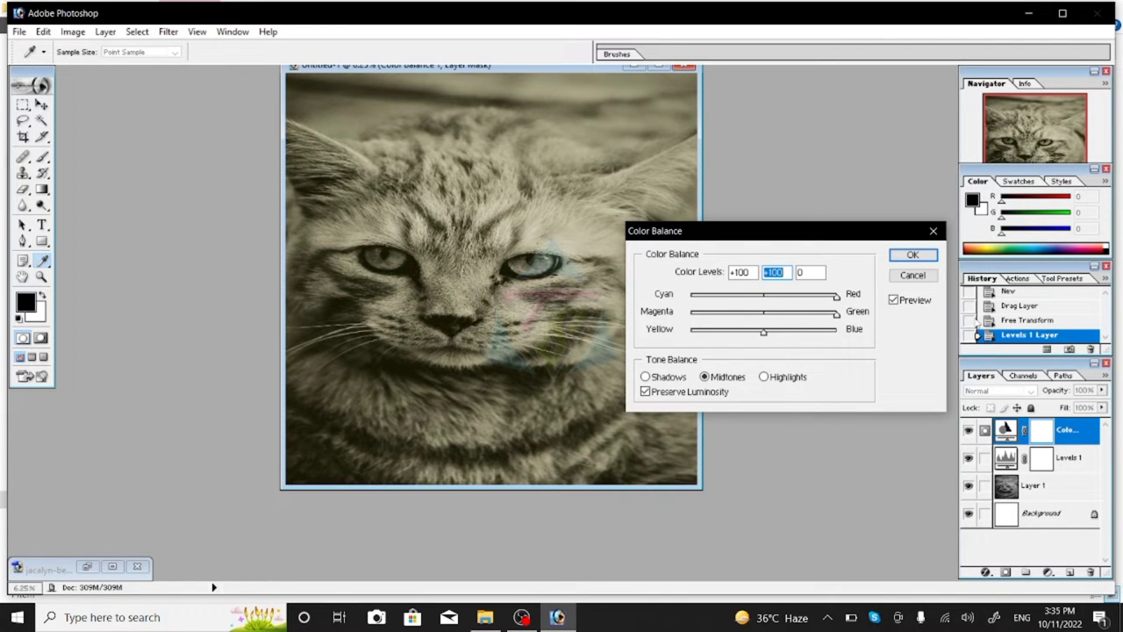
pyautogui.moveTo(836, 314); pyautogui.dragTo(691, 314)
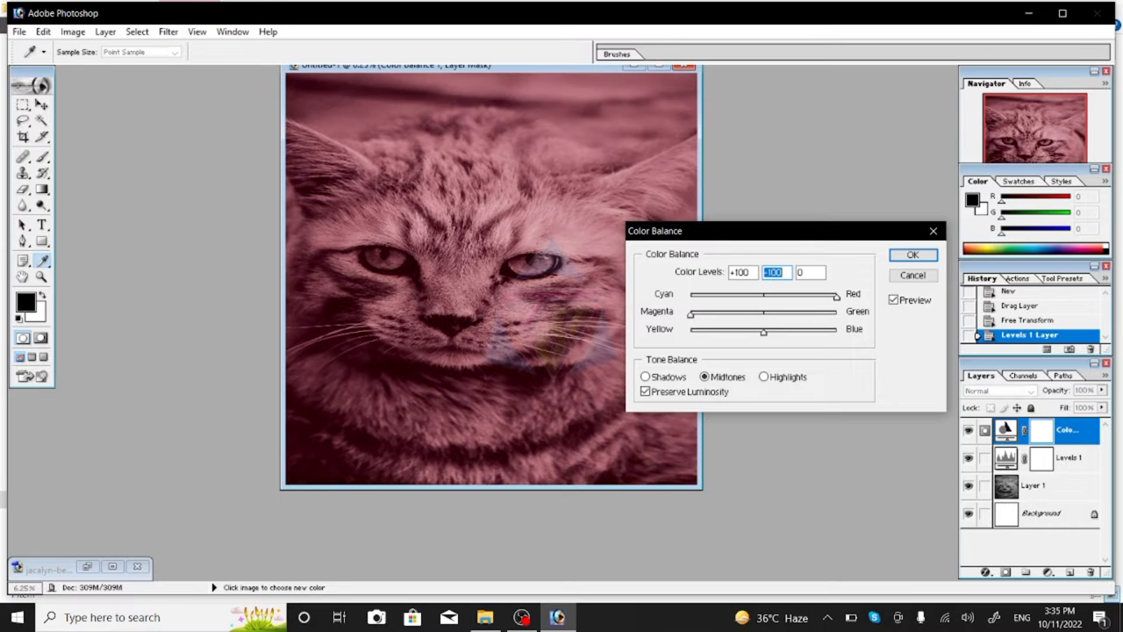
pyautogui.moveTo(763, 332); pyautogui.dragTo(691, 332)
pyautogui.press('Tab')
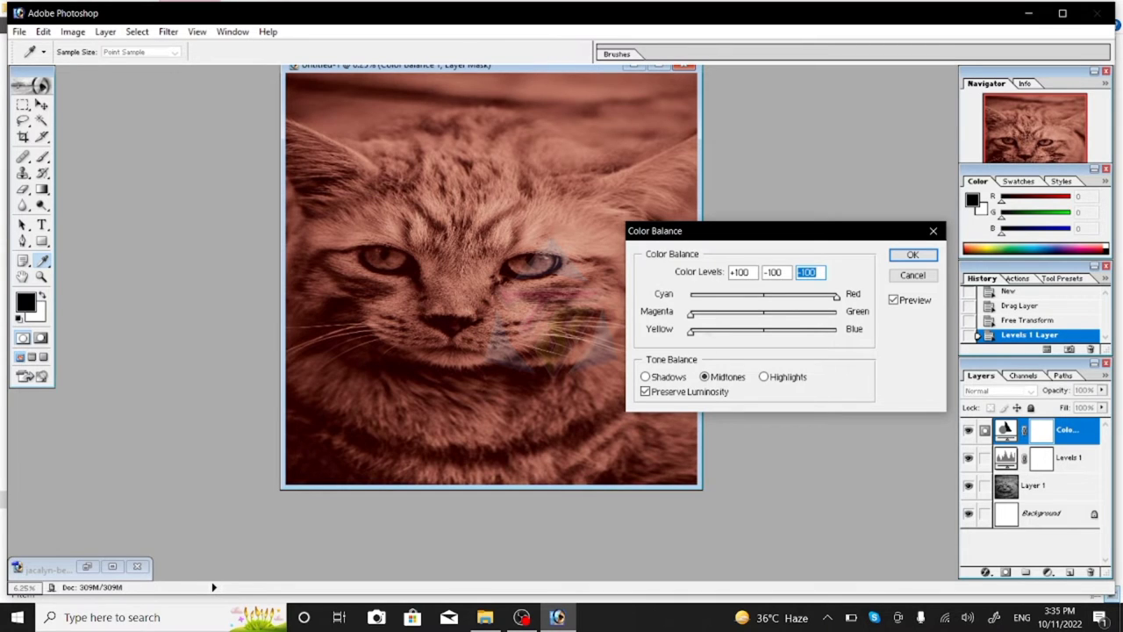
pyautogui.moveTo(691, 331); pyautogui.dragTo(836, 332)
pyautogui.press('Return')
# Tuck the other grey cat document away and undo the Color Balance layer
pyautogui.press('v')
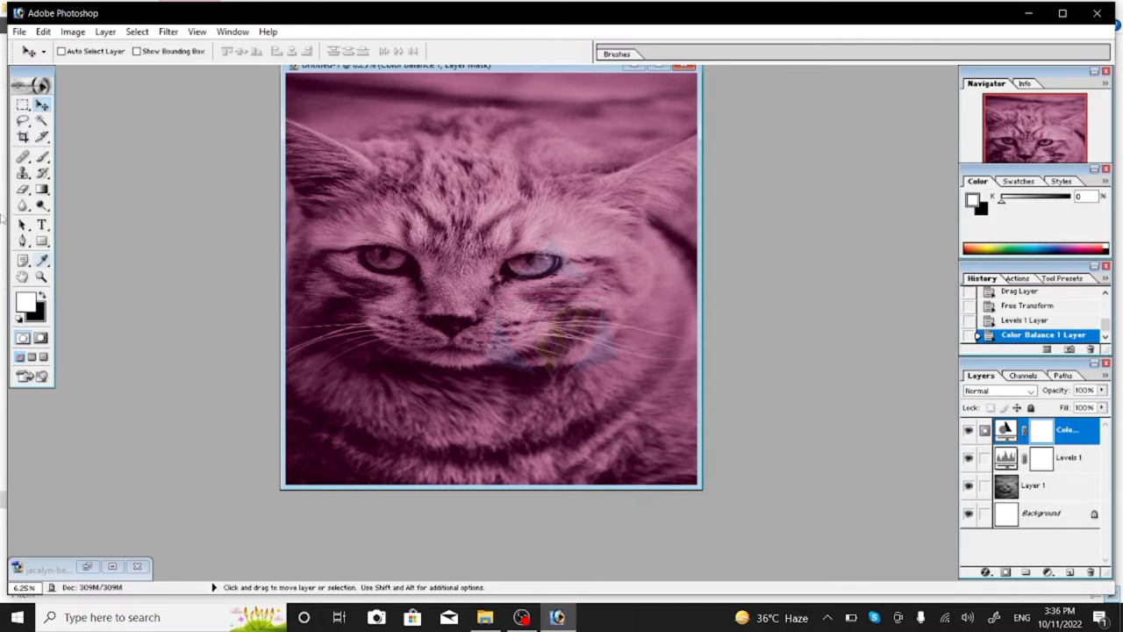
pyautogui.click(112, 567)
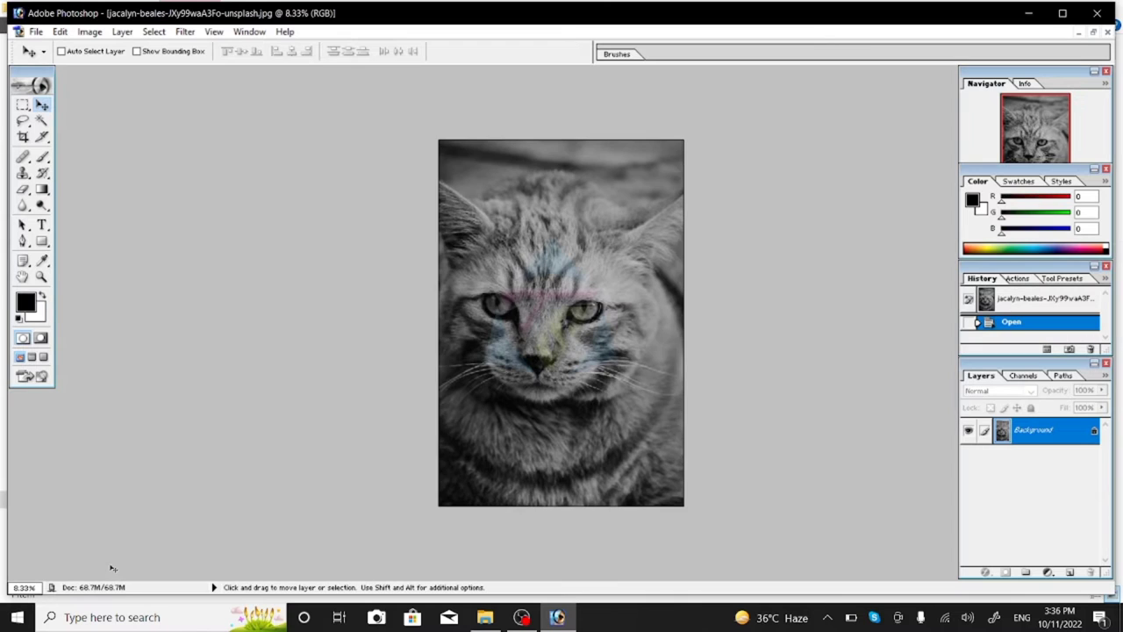
pyautogui.click(1092, 31)
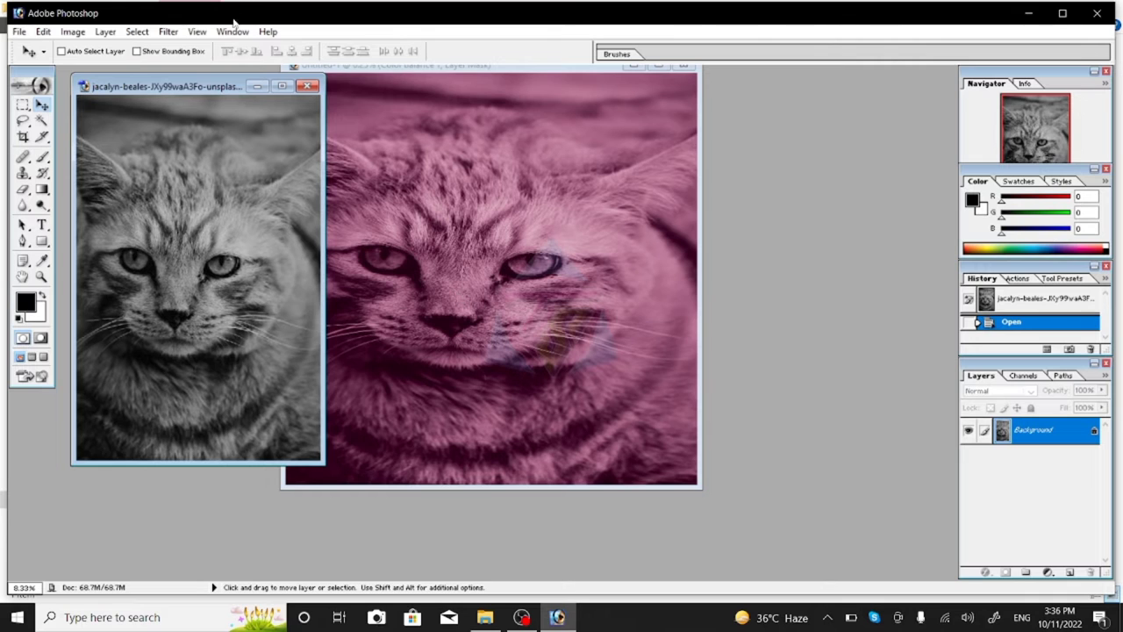
pyautogui.click(253, 86)
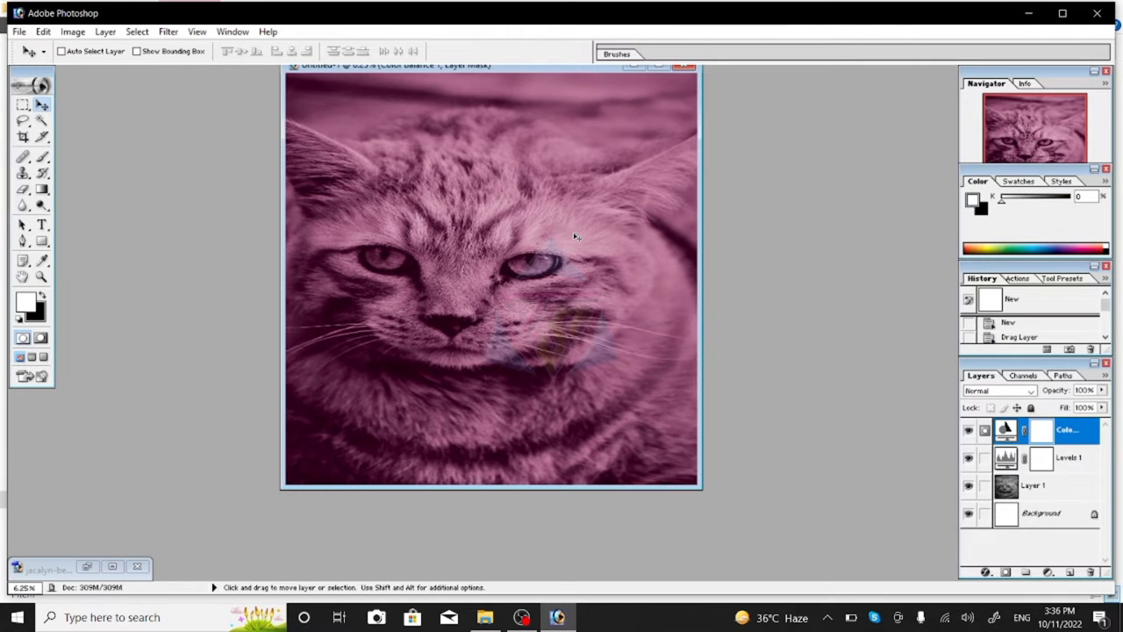
pyautogui.hotkey('ctrl', 'z')
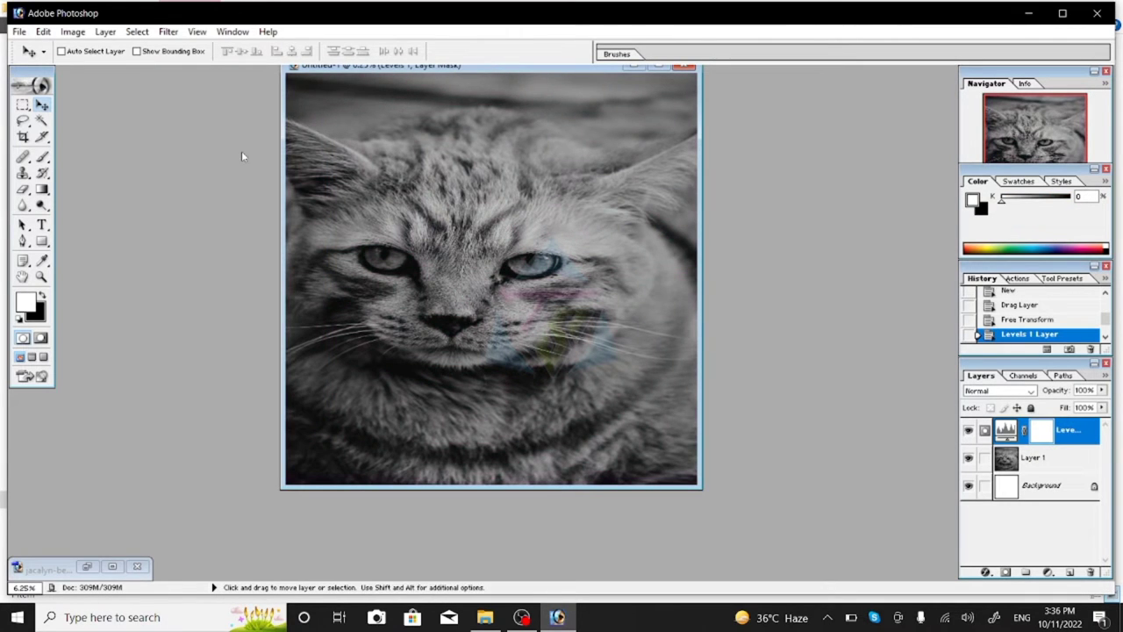
pyautogui.click(105, 31)
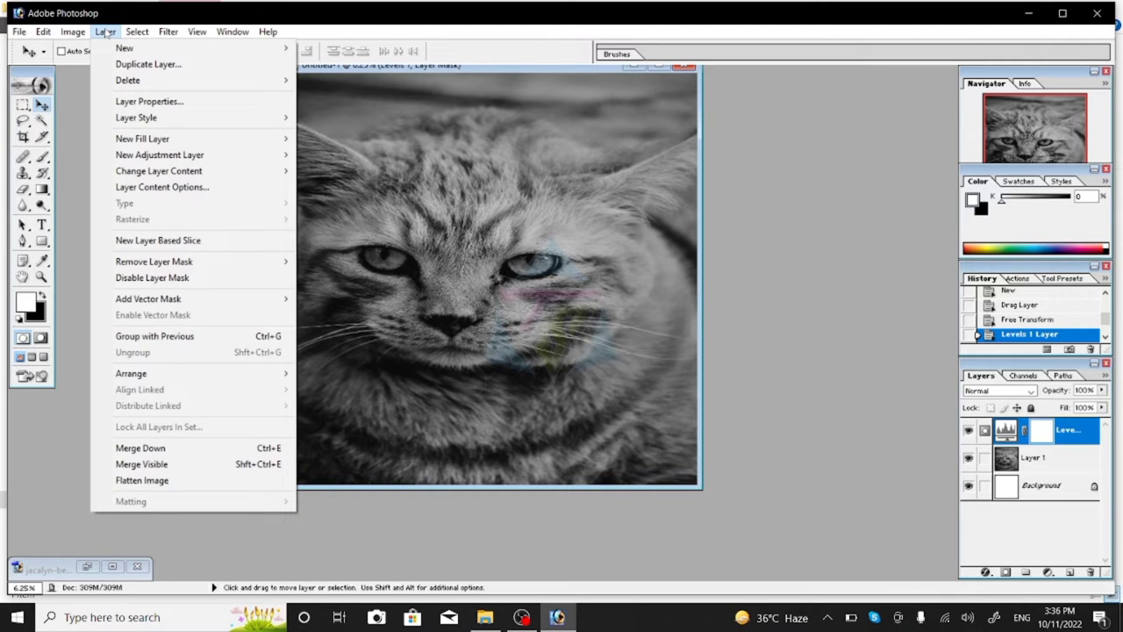
pyautogui.moveTo(160, 155)
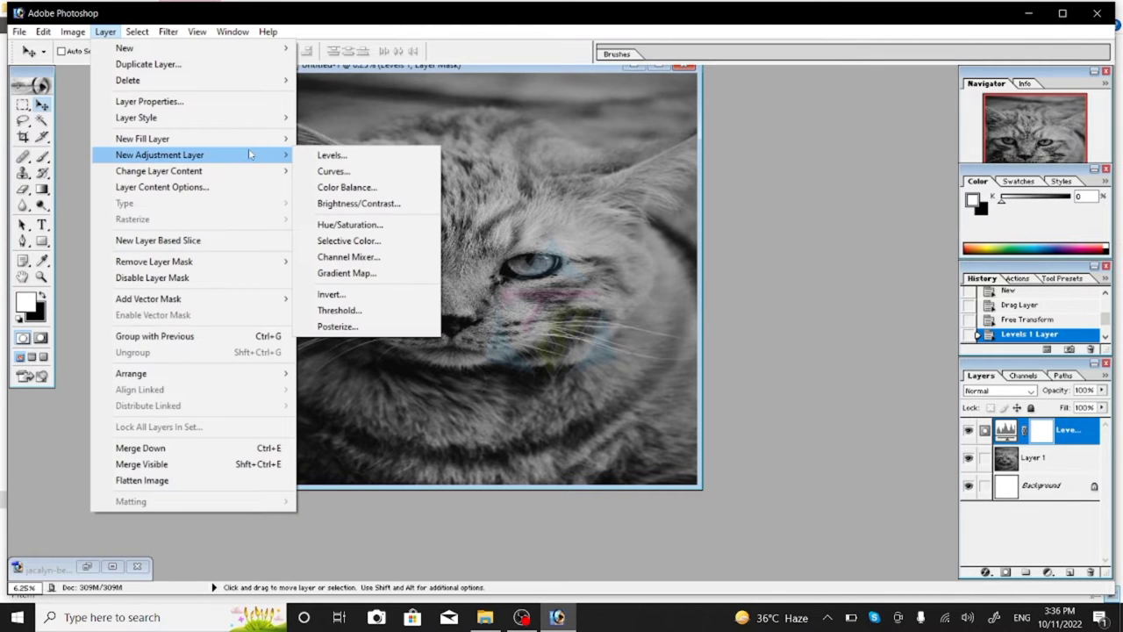
# Try a Brightness/Contrast layer with adjusted brightness, then discard it
pyautogui.click(388, 207)
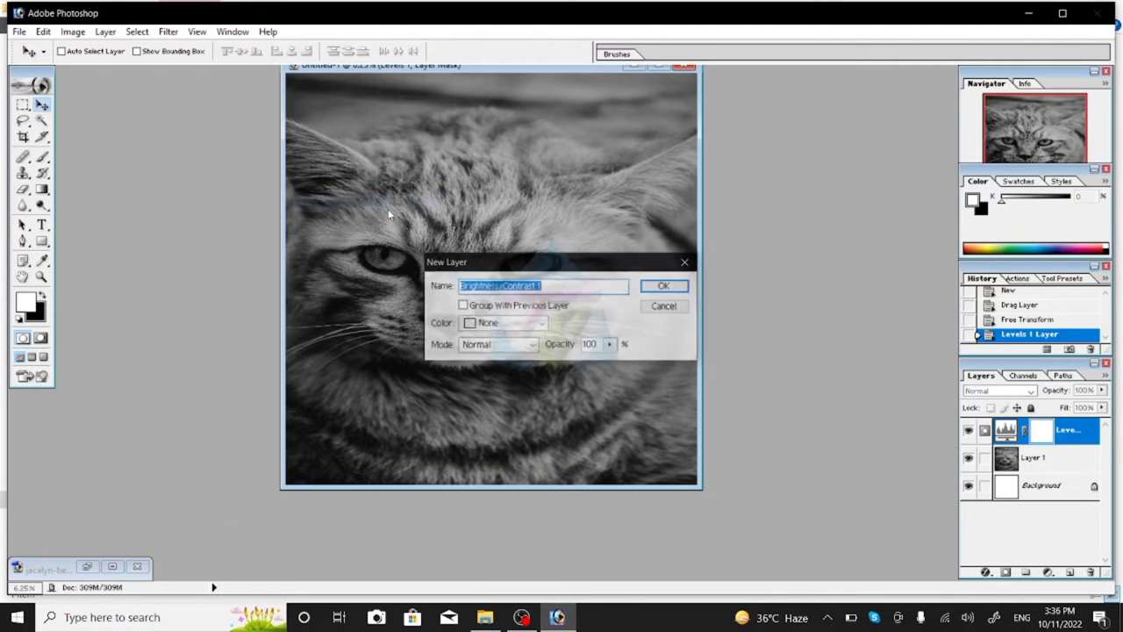
pyautogui.click(672, 290)
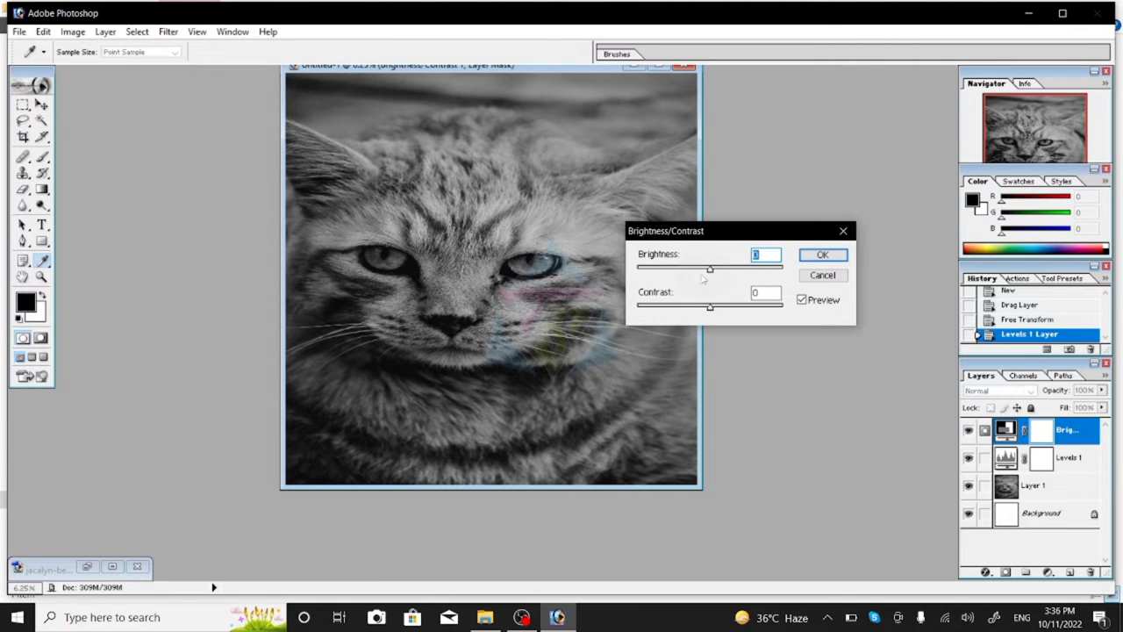
pyautogui.click(644, 267)
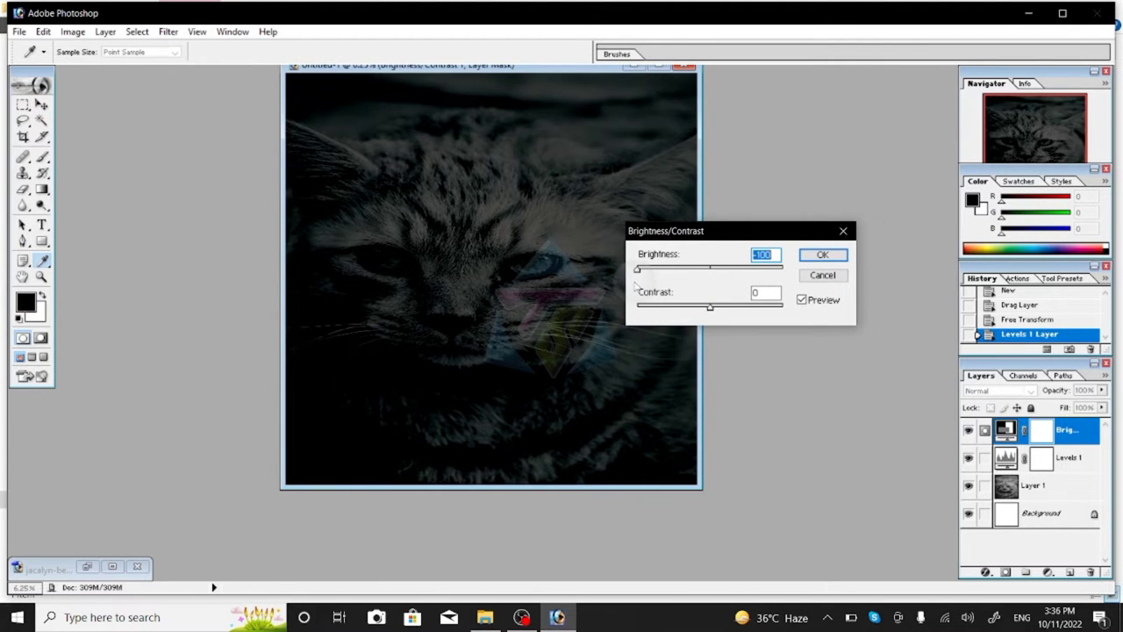
pyautogui.moveTo(643, 268)
pyautogui.mouseDown()
pyautogui.moveTo(669, 296)
pyautogui.moveTo(752, 318)
pyautogui.moveTo(653, 329)
pyautogui.moveTo(797, 320)
pyautogui.moveTo(750, 336)
pyautogui.mouseUp()
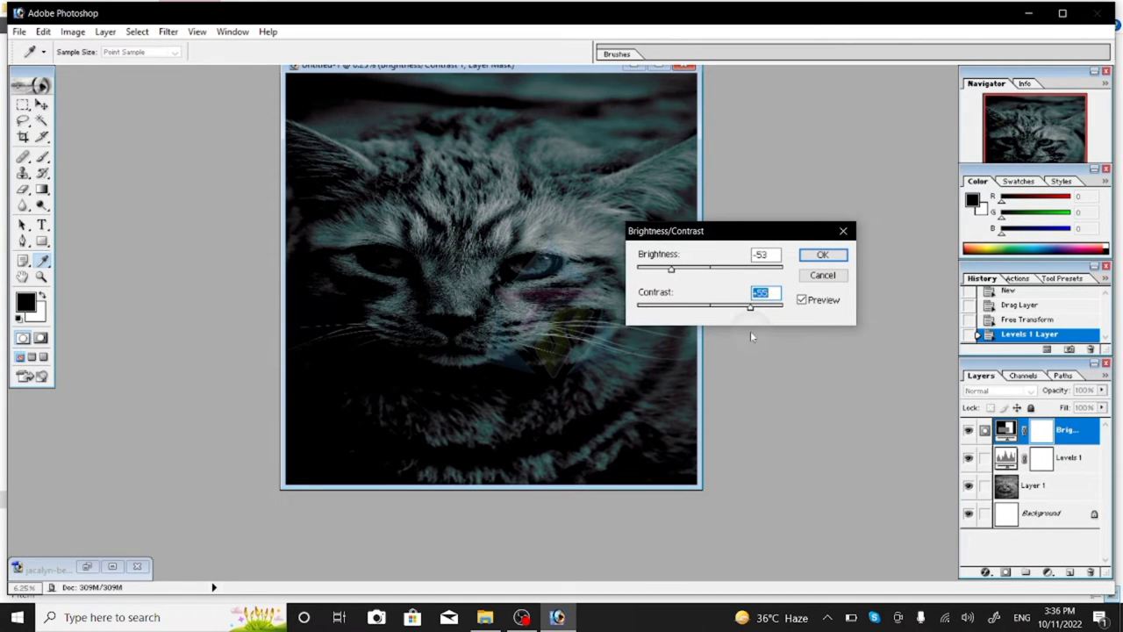
pyautogui.press('Return')
pyautogui.press('v')
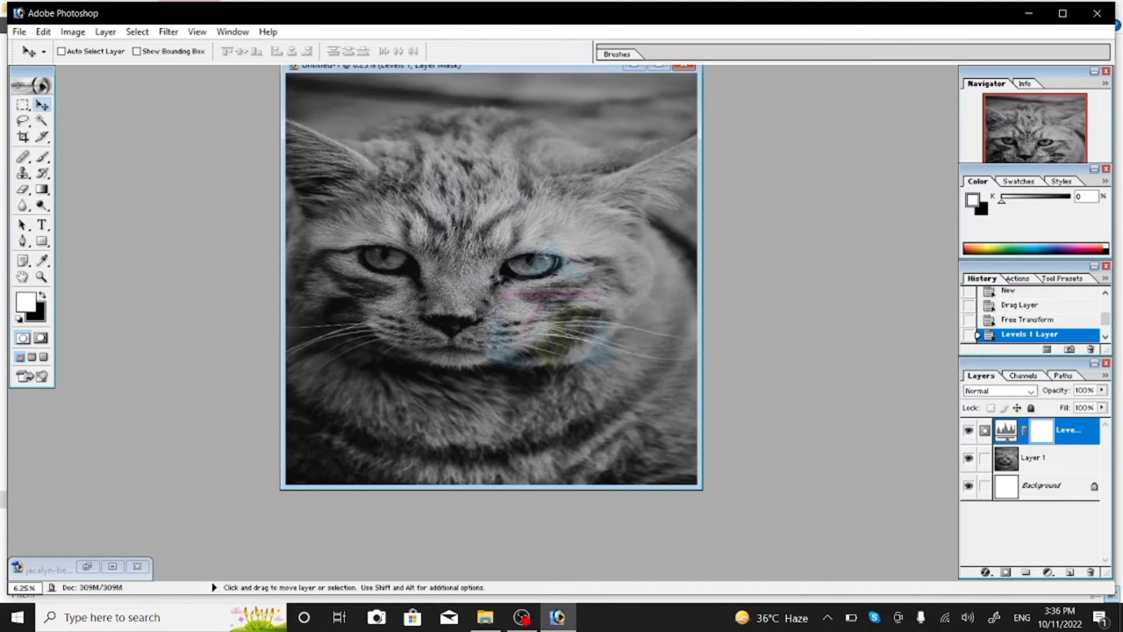
pyautogui.hotkey('alt', 'l')
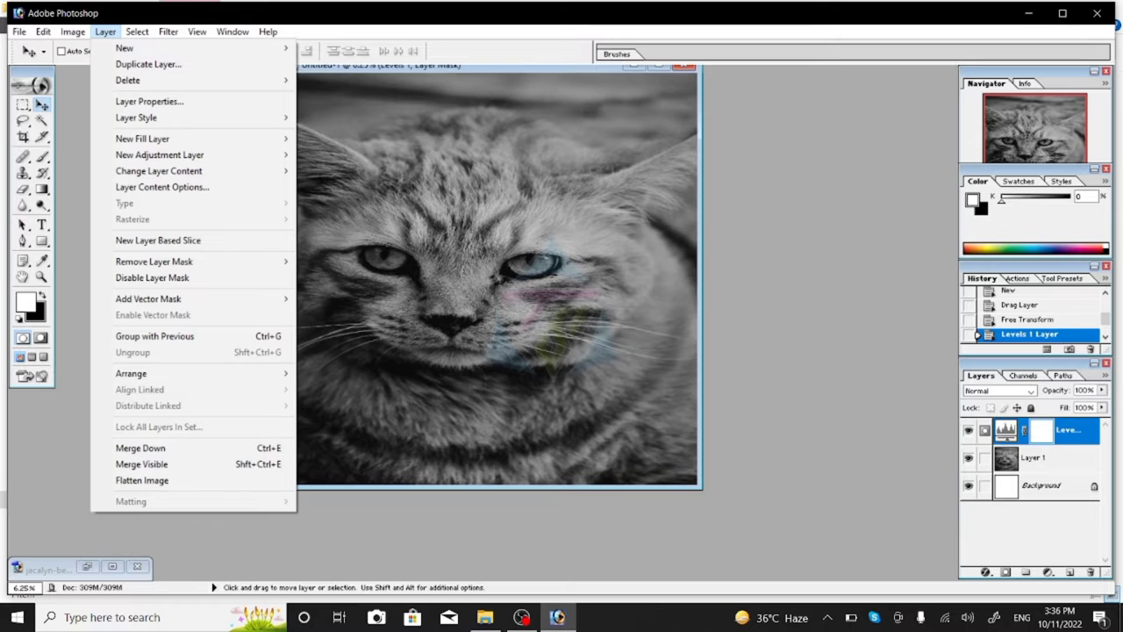
pyautogui.press('Down')
pyautogui.press('Down')
pyautogui.press('Down')
pyautogui.press('Return')
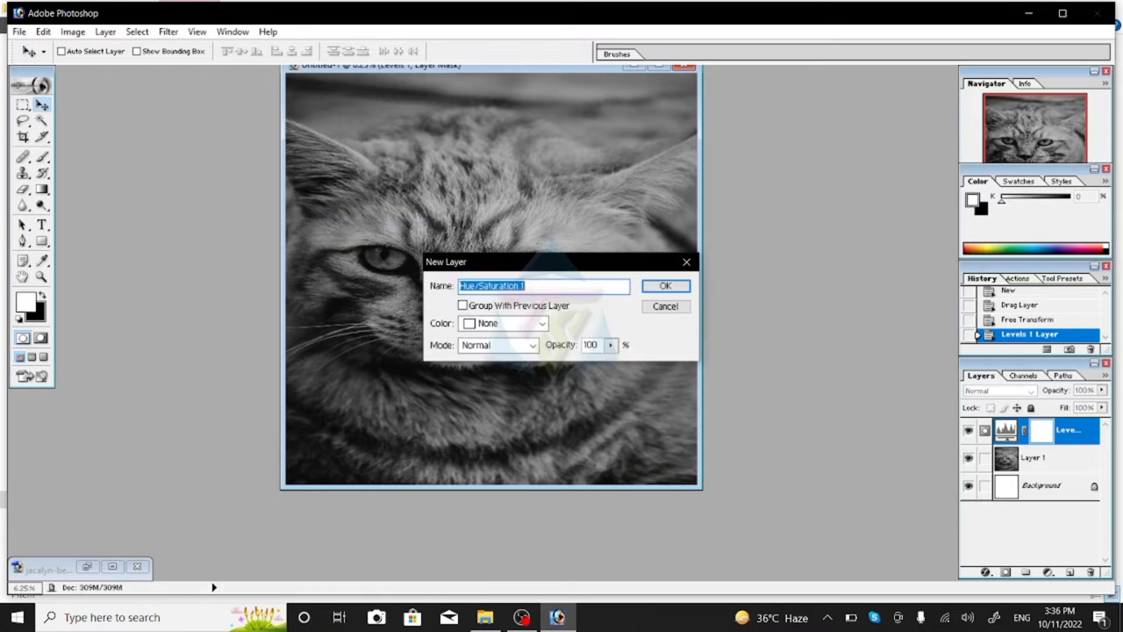
pyautogui.press('Return')
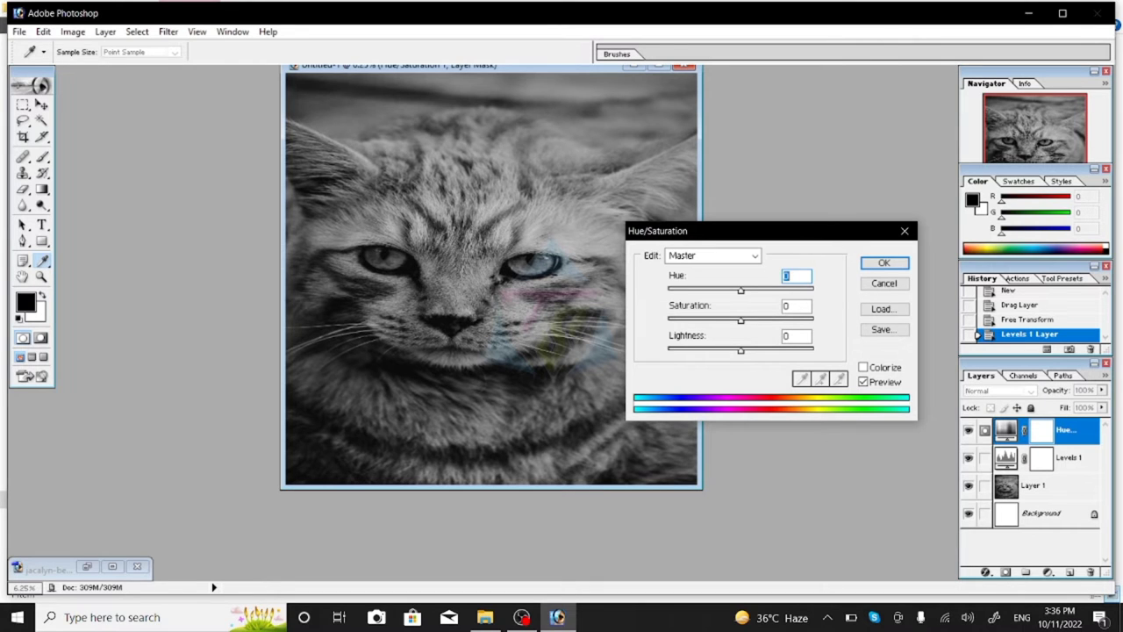
pyautogui.press('Down')
pyautogui.press('Down')
pyautogui.press('Down')
pyautogui.press('Down')
pyautogui.press('Down')
pyautogui.press('Down')
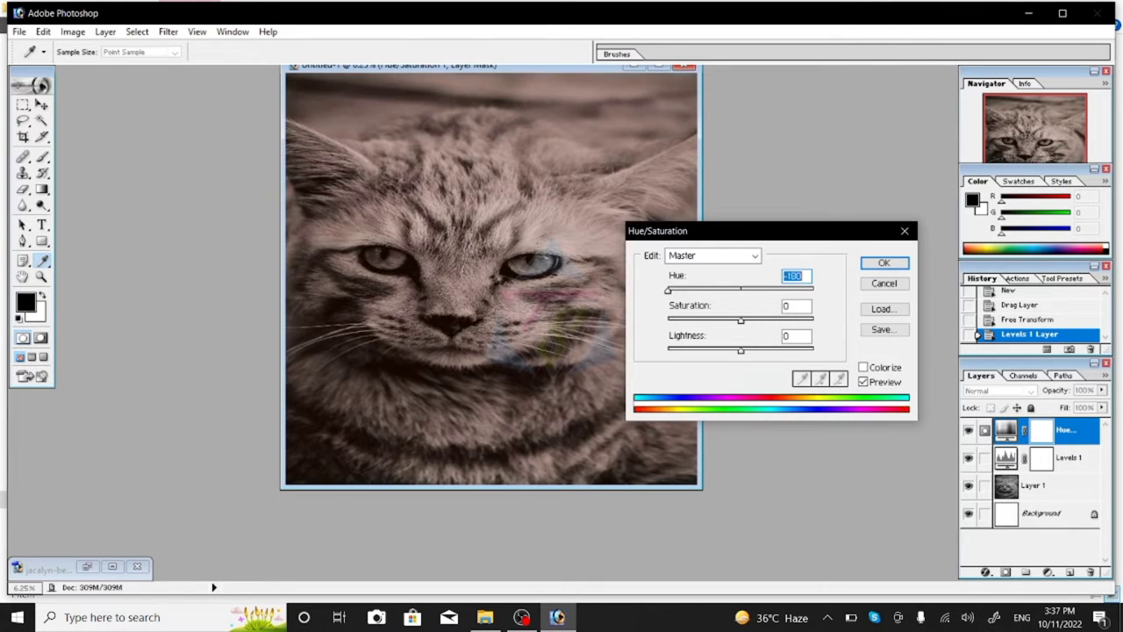
pyautogui.press('Down')
pyautogui.press('Down')
pyautogui.press('Down')
pyautogui.press('Down')
pyautogui.press('Down')
pyautogui.press('Down')
pyautogui.hotkey('shift', 'Up')
pyautogui.hotkey('shift', 'Up')
pyautogui.hotkey('shift', 'Up')
pyautogui.hotkey('shift', 'Up')
pyautogui.hotkey('shift', 'Up')
pyautogui.hotkey('shift', 'Up')
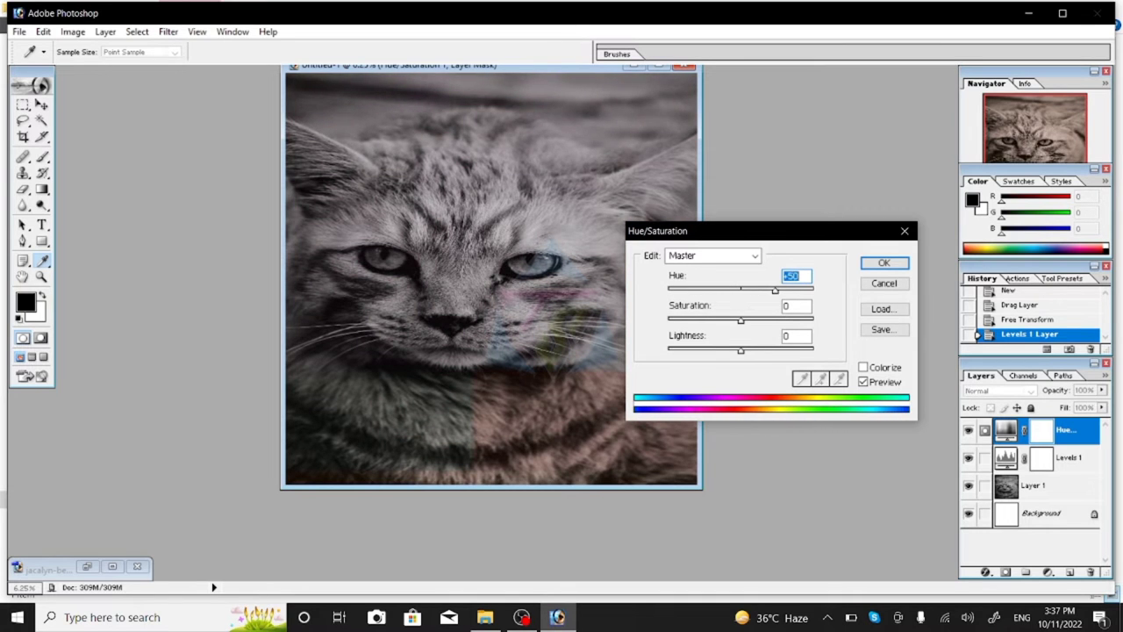
pyautogui.hotkey('shift', 'Up')
pyautogui.hotkey('shift', 'Up')
pyautogui.hotkey('shift', 'Up')
pyautogui.hotkey('shift', 'Up')
pyautogui.hotkey('shift', 'Up')
pyautogui.hotkey('shift', 'Up')
pyautogui.hotkey('shift', 'Down')
pyautogui.hotkey('shift', 'Down')
pyautogui.hotkey('shift', 'Down')
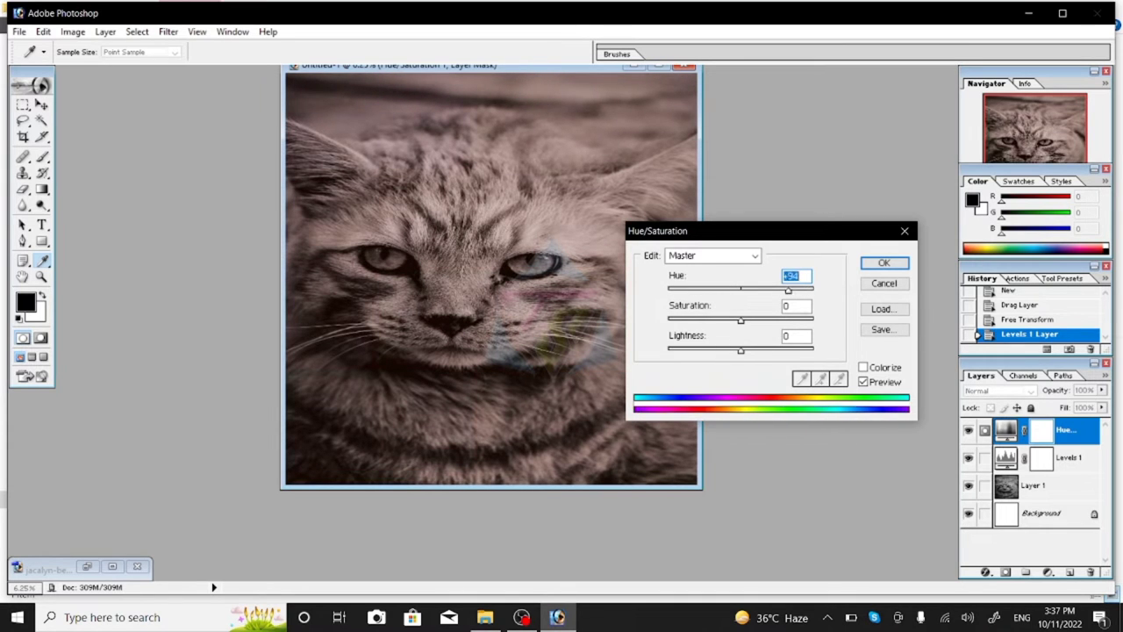
pyautogui.hotkey('shift', 'Down')
pyautogui.hotkey('shift', 'Down')
pyautogui.hotkey('shift', 'Down')
pyautogui.hotkey('shift', 'Down')
pyautogui.hotkey('shift', 'Down')
pyautogui.hotkey('shift', 'Down')
pyautogui.hotkey('shift', 'Down')
pyautogui.hotkey('shift', 'Down')
pyautogui.hotkey('shift', 'Down')
pyautogui.press('Down')
pyautogui.hotkey('shift', 'Down')
pyautogui.hotkey('shift', 'Down')
pyautogui.hotkey('shift', 'Down')
pyautogui.press('Down')
pyautogui.press('Down')
pyautogui.press('Down')
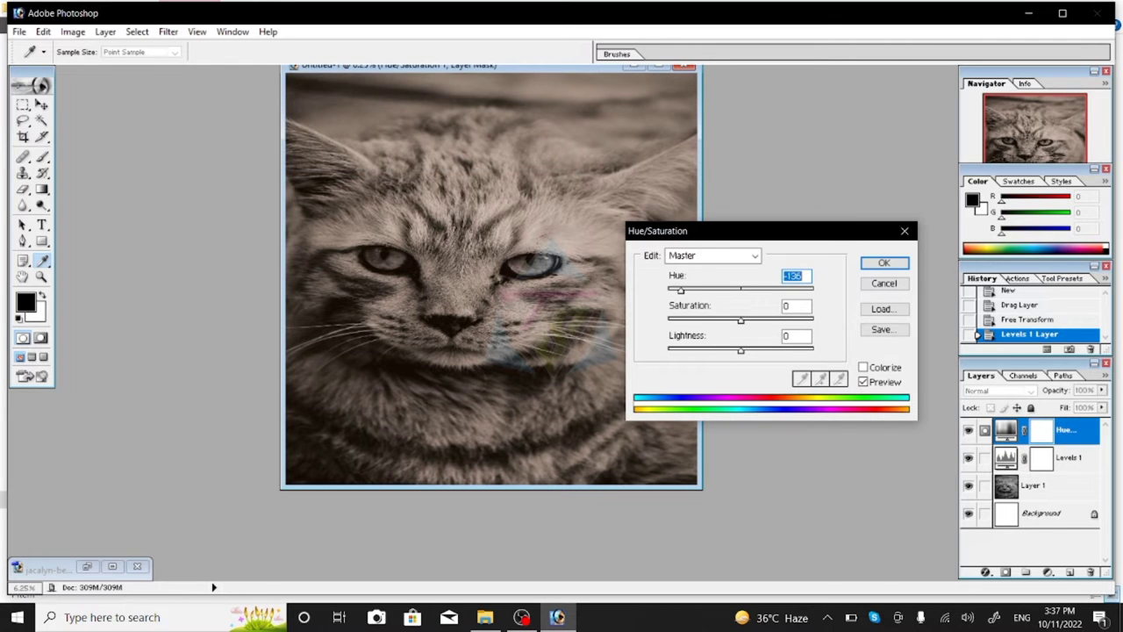
pyautogui.press('Tab')
pyautogui.hotkey('shift', 'Down')
pyautogui.hotkey('shift', 'Down')
pyautogui.hotkey('shift', 'Down')
pyautogui.hotkey('shift', 'Down')
pyautogui.hotkey('shift', 'Down')
pyautogui.hotkey('shift', 'Down')
pyautogui.press('Down')
pyautogui.press('Down')
pyautogui.press('Down')
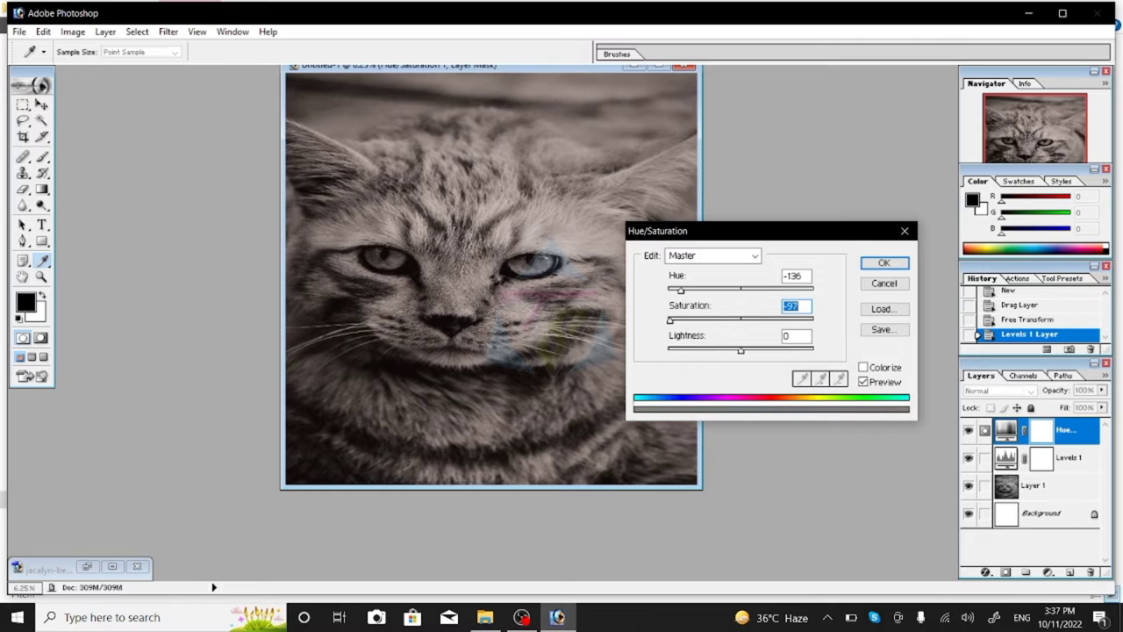
pyautogui.hotkey('shift', 'Up')
pyautogui.hotkey('shift', 'Up')
pyautogui.hotkey('shift', 'Up')
pyautogui.hotkey('shift', 'Up')
pyautogui.hotkey('shift', 'Up')
pyautogui.hotkey('shift', 'Up')
pyautogui.hotkey('shift', 'Up')
pyautogui.hotkey('shift', 'Up')
pyautogui.press('Up')
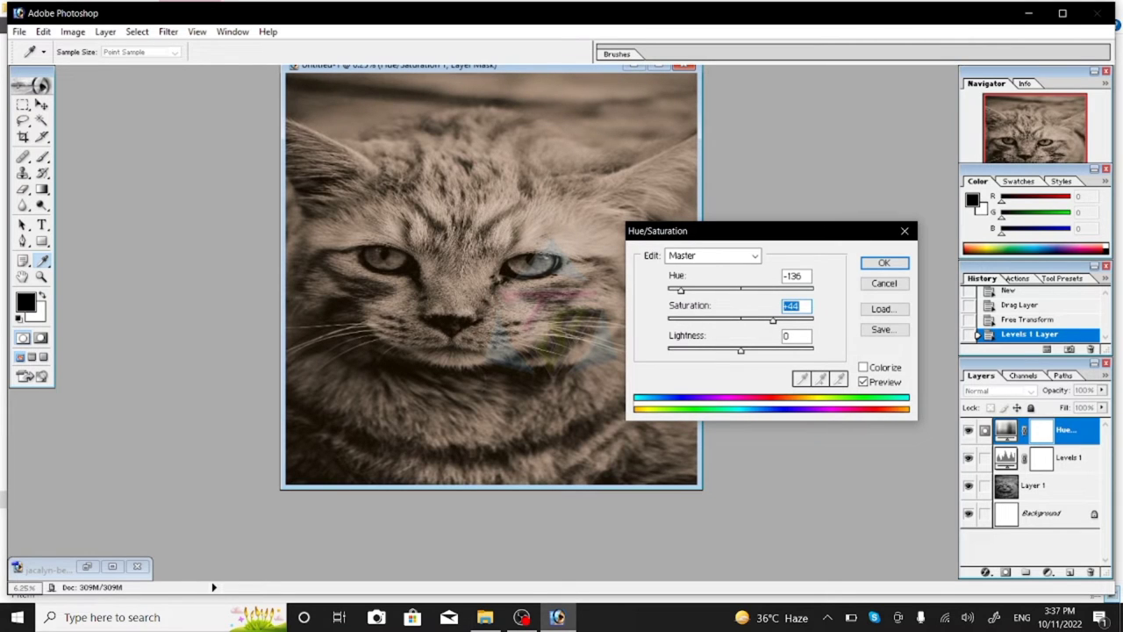
pyautogui.press('Tab')
pyautogui.hotkey('shift', 'Down')
pyautogui.hotkey('shift', 'Down')
pyautogui.hotkey('shift', 'Down')
pyautogui.hotkey('shift', 'Down')
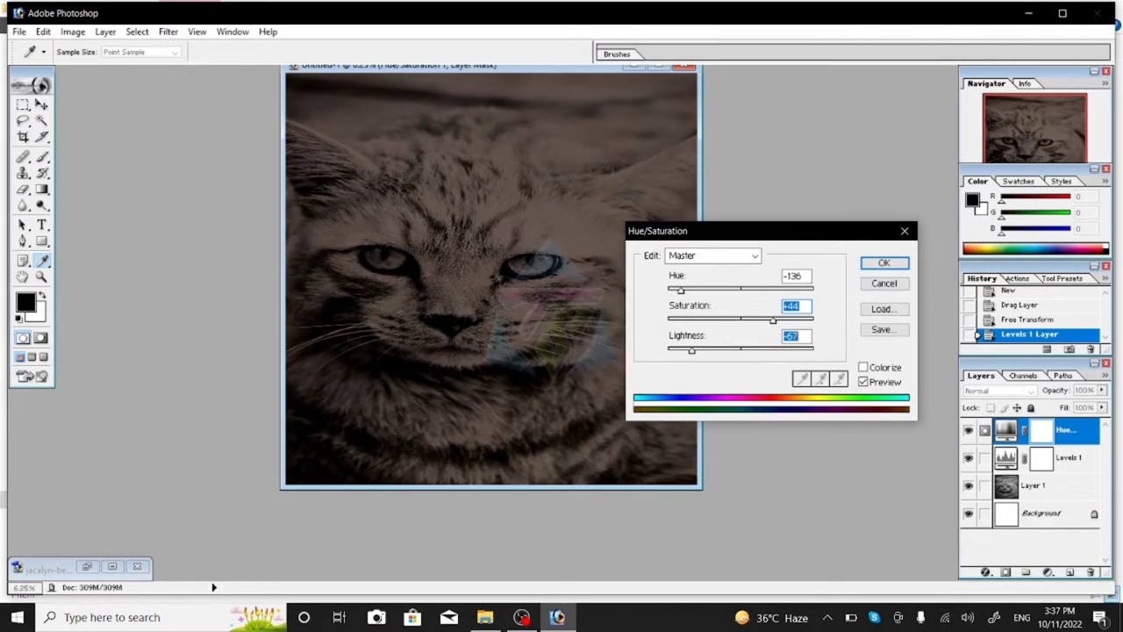
pyautogui.press('Down')
pyautogui.press('Down')
pyautogui.press('Down')
pyautogui.hotkey('shift', 'Up')
pyautogui.hotkey('shift', 'Up')
pyautogui.hotkey('shift', 'Up')
pyautogui.hotkey('shift', 'Up')
pyautogui.hotkey('shift', 'Up')
pyautogui.hotkey('shift', 'Up')
pyautogui.hotkey('shift', 'Up')
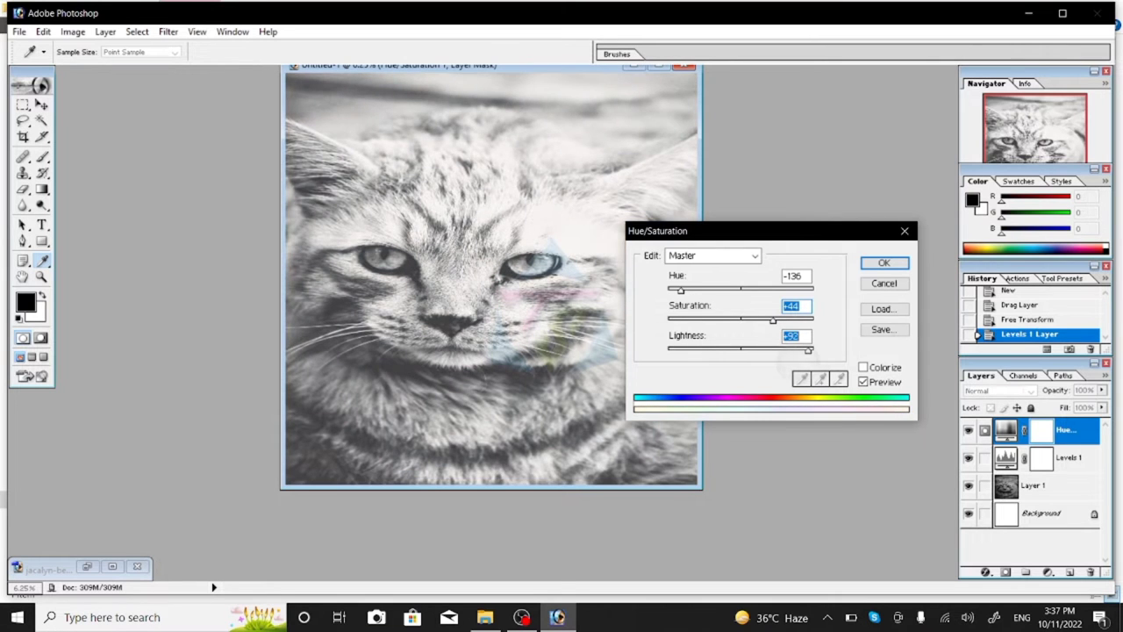
pyautogui.hotkey('shift', 'Down')
pyautogui.hotkey('shift', 'Down')
pyautogui.hotkey('shift', 'Down')
pyautogui.hotkey('shift', 'Down')
pyautogui.hotkey('shift', 'Down')
pyautogui.hotkey('shift', 'Down')
pyautogui.press('Down')
pyautogui.press('Down')
pyautogui.press('Down')
pyautogui.hotkey('shift', 'Up')
pyautogui.hotkey('shift', 'Up')
pyautogui.press('Up')
pyautogui.press('Up')
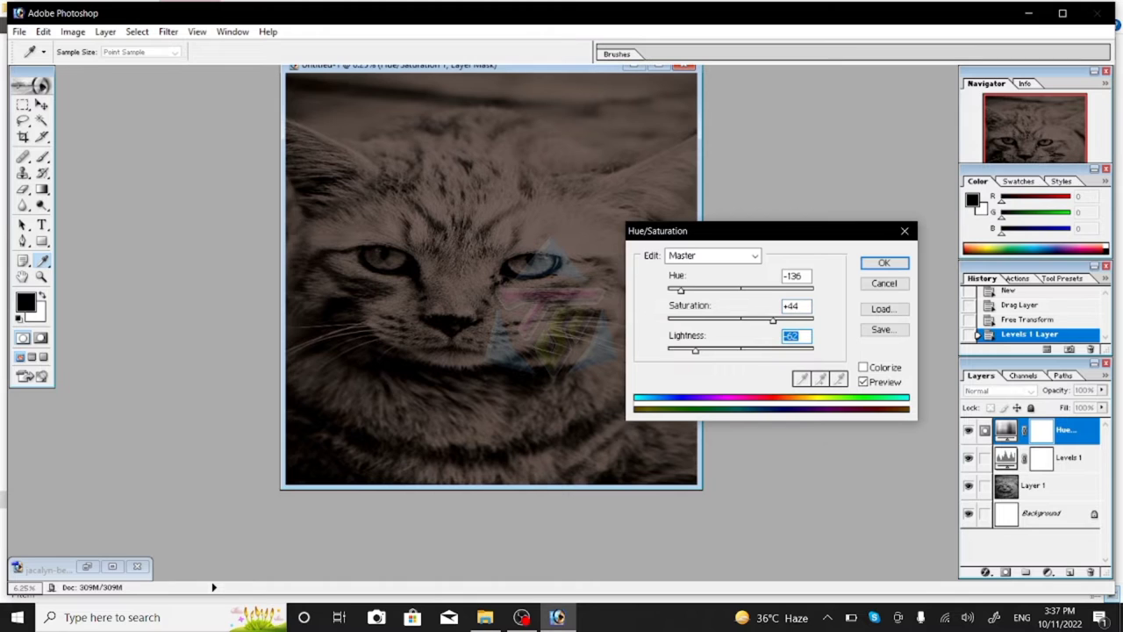
pyautogui.press('Return')
pyautogui.press('v')
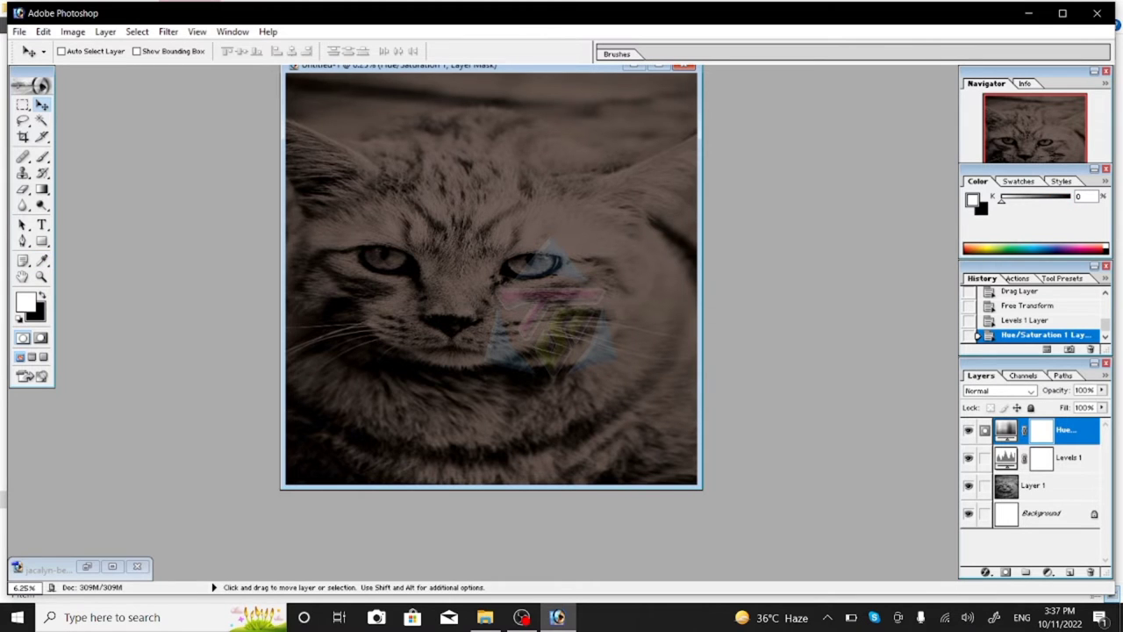
pyautogui.hotkey('ctrl', 'z')
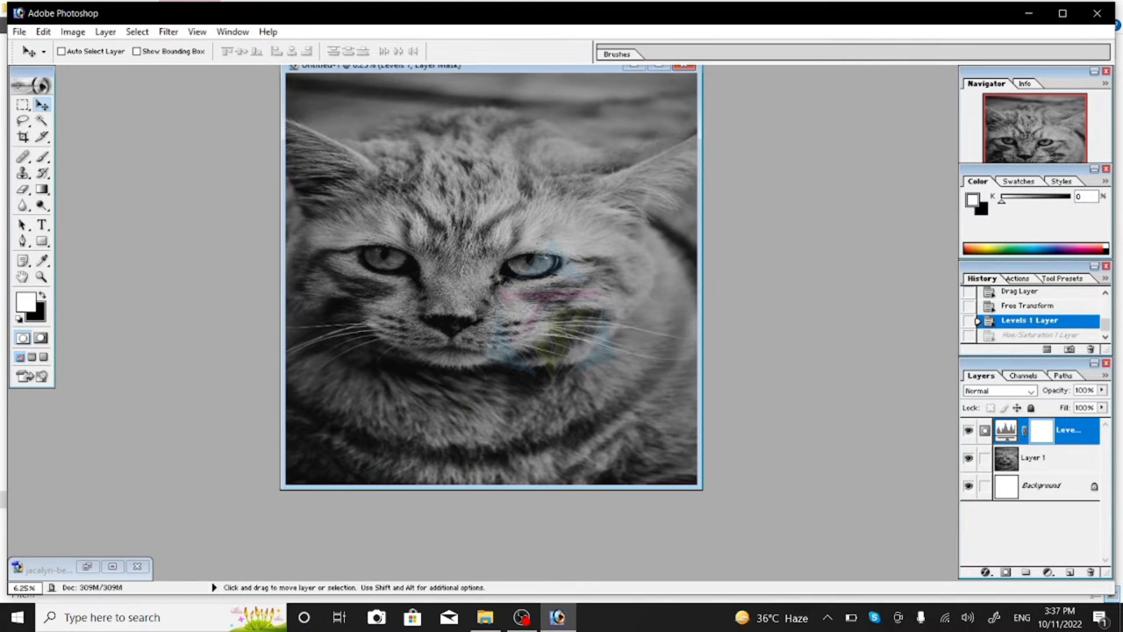
pyautogui.hotkey('alt', 'l')
# Add Selective Color 1 with cyan in the Reds raised to +49
pyautogui.press('j')
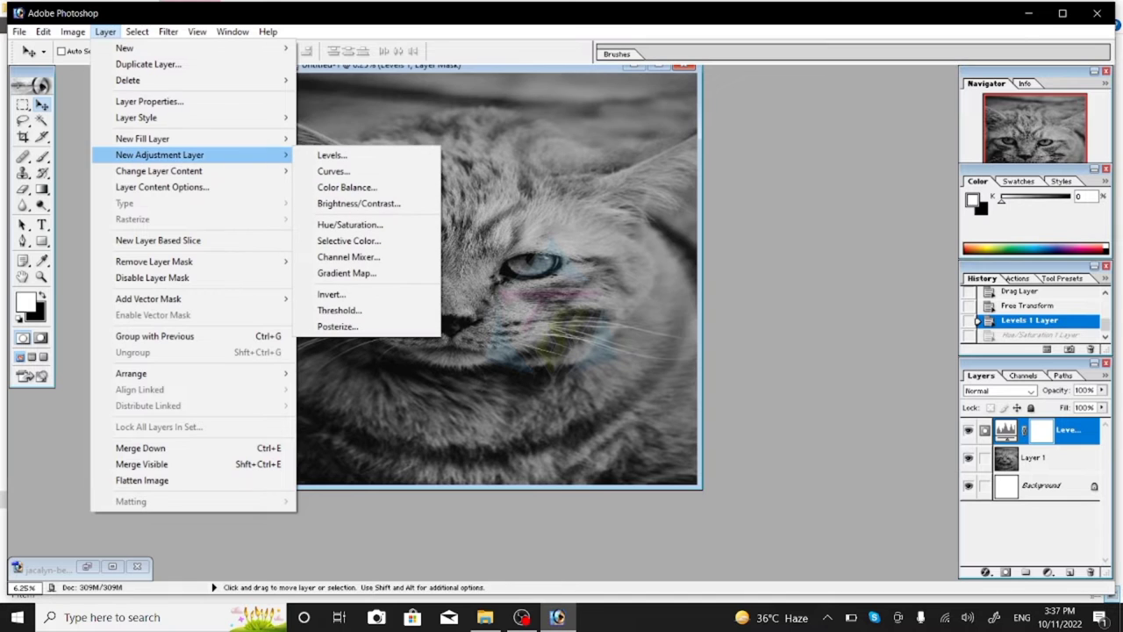
pyautogui.press('s')
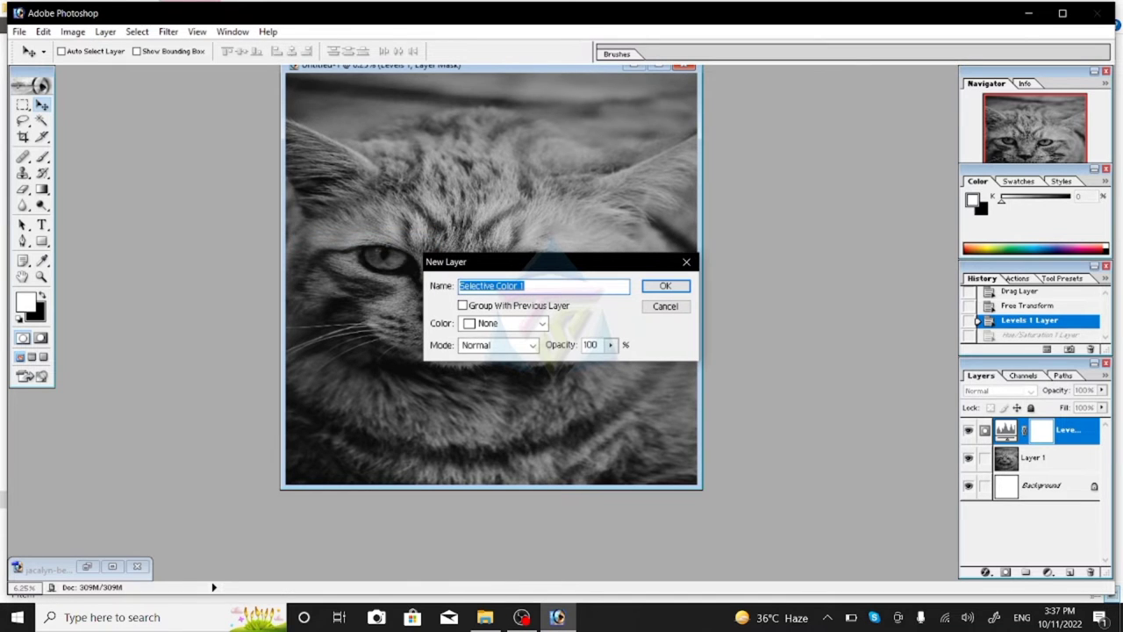
pyautogui.press('Return')
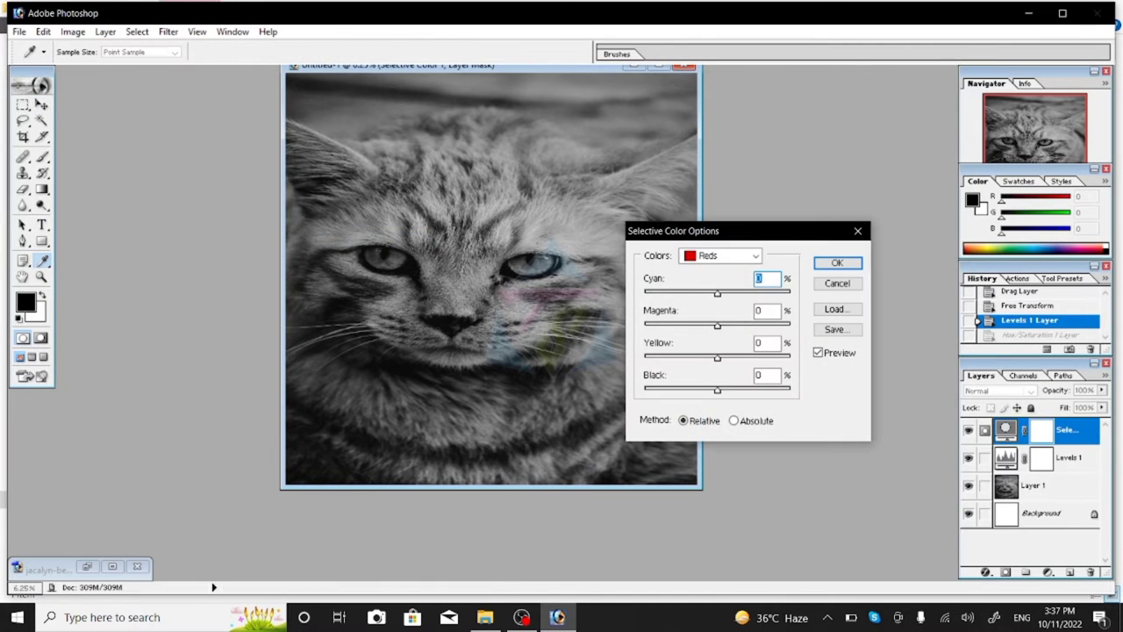
pyautogui.moveTo(673, 292); pyautogui.dragTo(752, 292)
pyautogui.press('Return')
pyautogui.press('v')
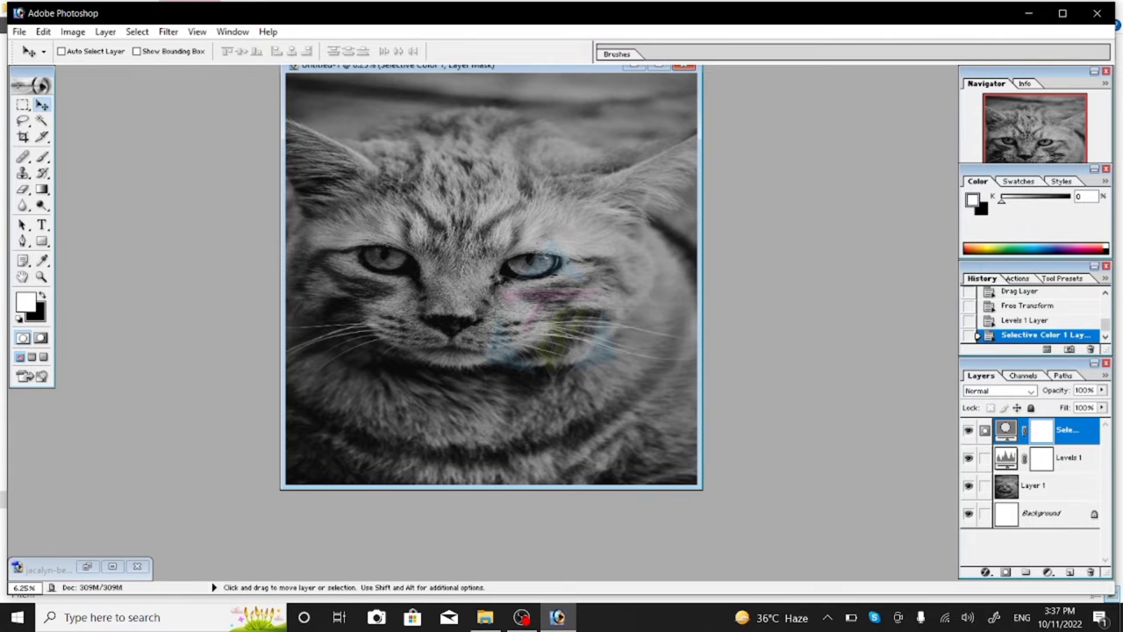
pyautogui.hotkey('alt', 'l')
# Add a Channel Mixer 1 adjustment layer with default settings
pyautogui.press('j')
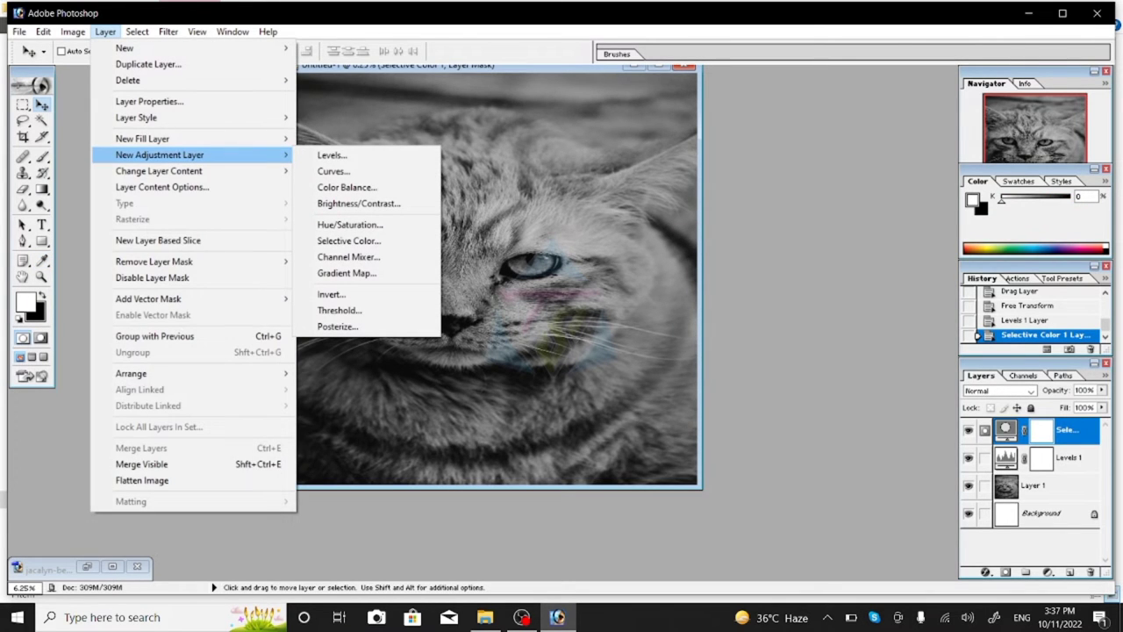
pyautogui.press('x')
pyautogui.press('Tab')
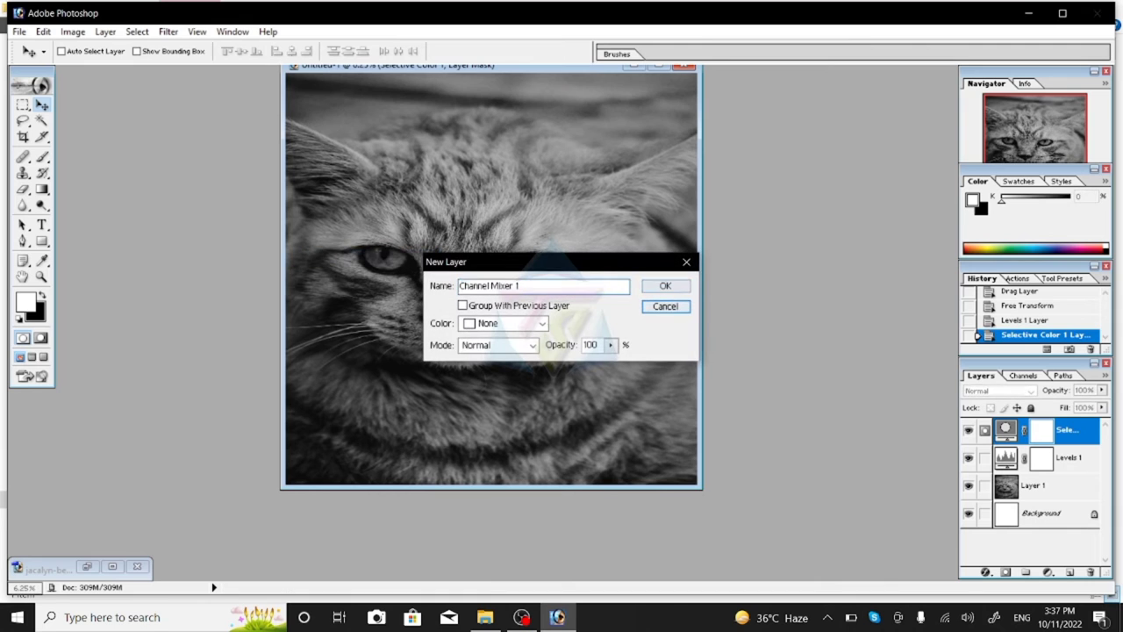
pyautogui.press('Tab')
pyautogui.press('Return')
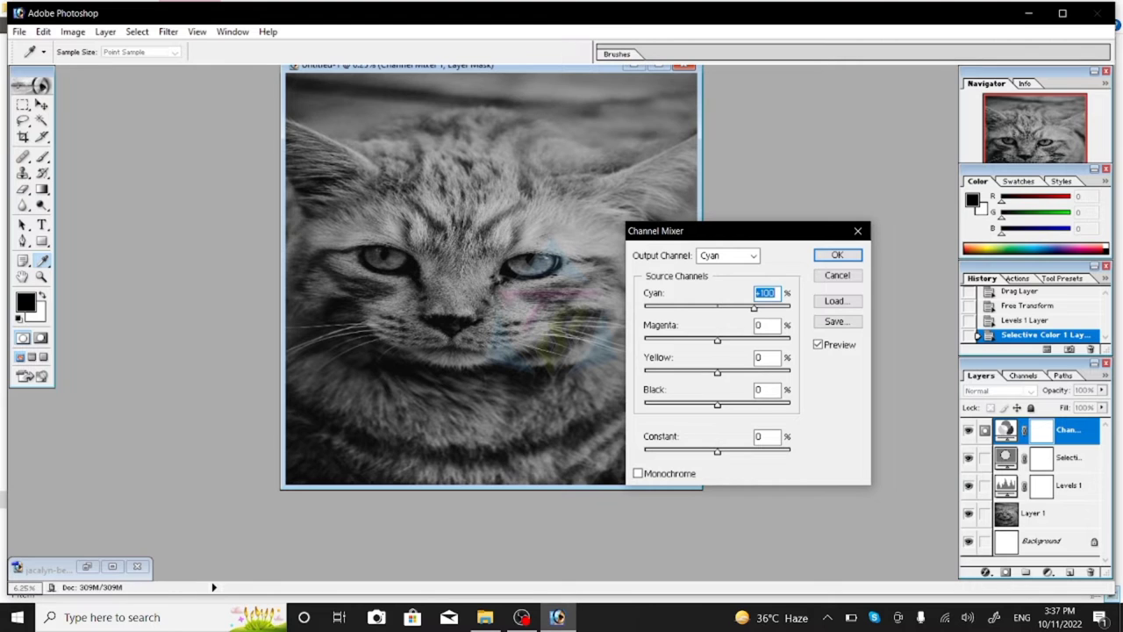
pyautogui.press('Return')
pyautogui.press('v')
pyautogui.press('x')
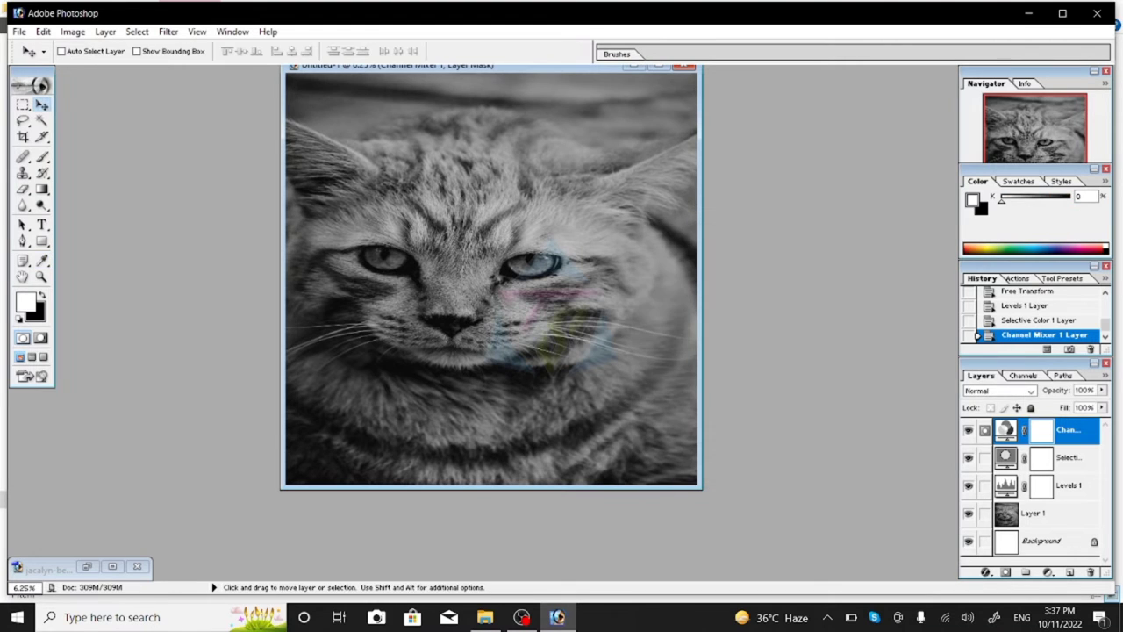
# View the Cyan, Magenta, Yellow and Black channels individually, then return to composite CMYK
pyautogui.click(1023, 375)
pyautogui.hotkey('ctrl', '1')
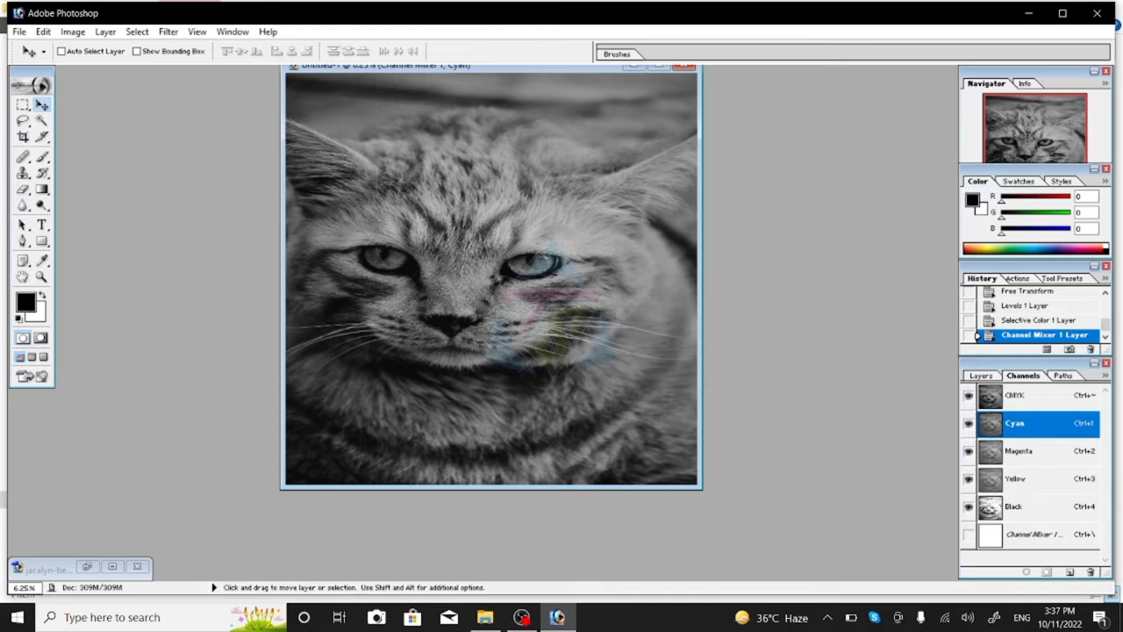
pyautogui.hotkey('ctrl', '`')
pyautogui.hotkey('ctrl', '4')
pyautogui.hotkey('ctrl', '2')
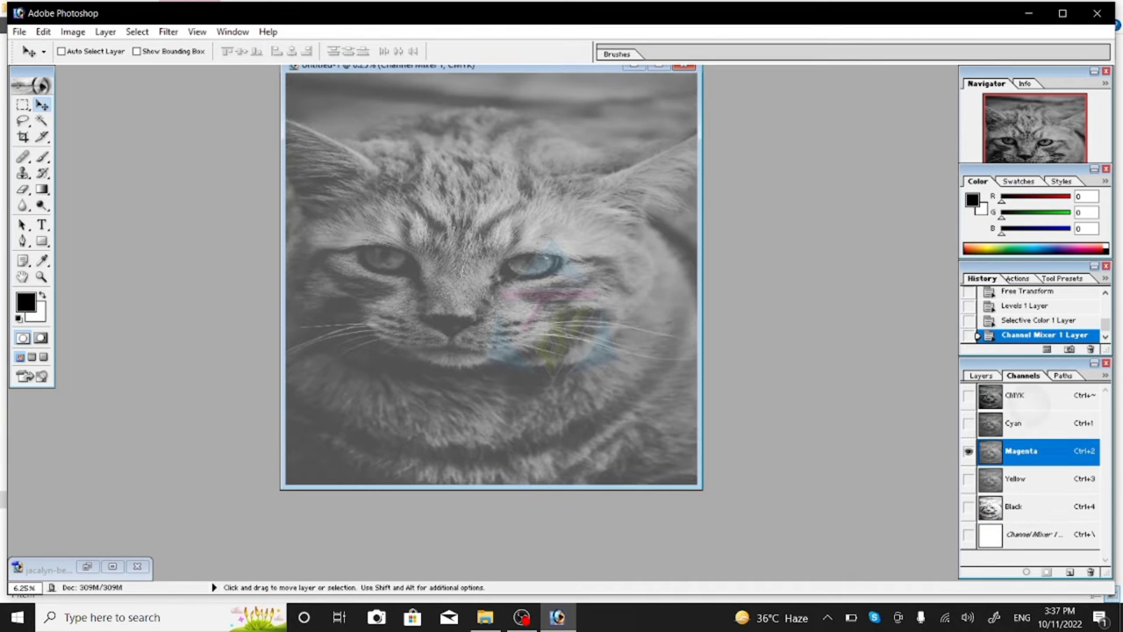
pyautogui.hotkey('ctrl', '`')
pyautogui.hotkey('ctrl', '1')
pyautogui.hotkey('ctrl', '\\')
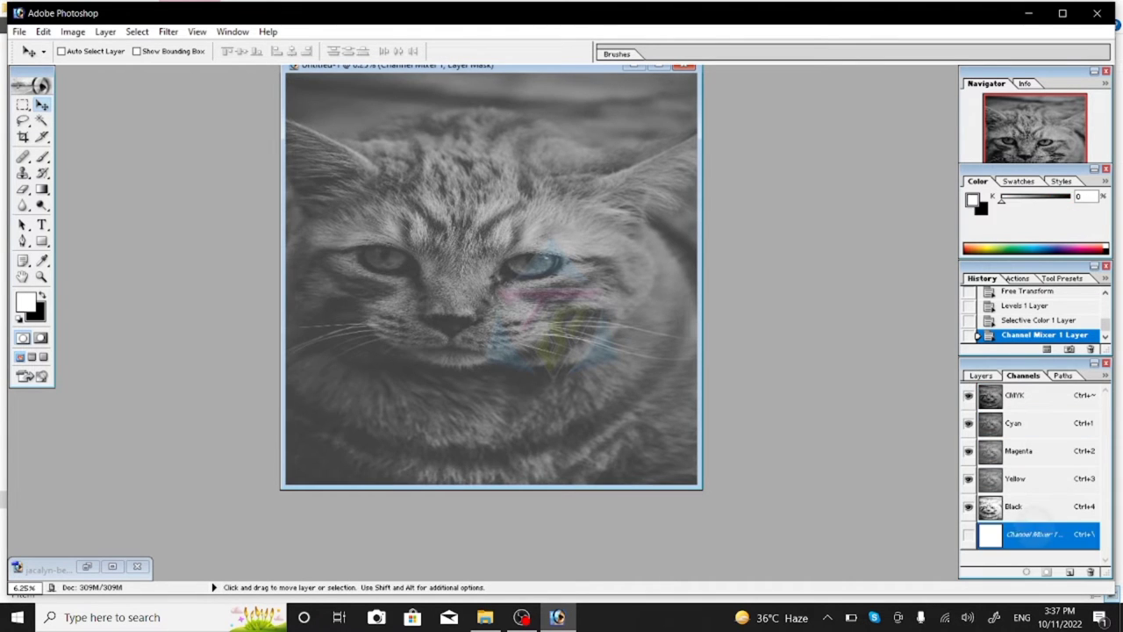
pyautogui.hotkey('ctrl', '4')
pyautogui.hotkey('ctrl', '3')
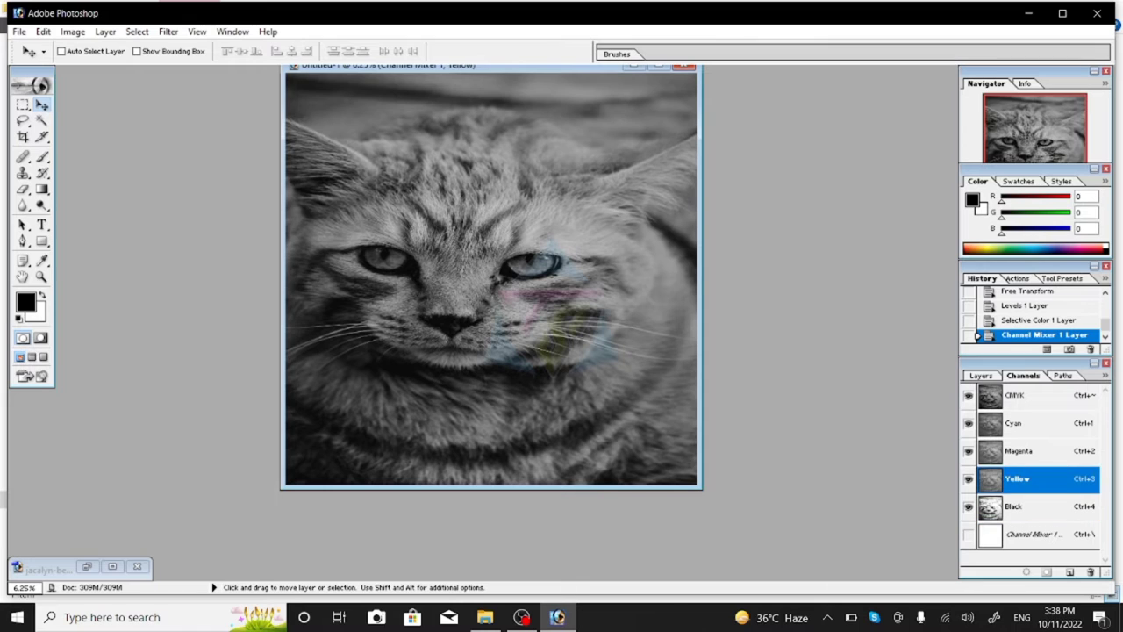
pyautogui.hotkey('ctrl', '2')
pyautogui.hotkey('ctrl', '1')
pyautogui.hotkey('ctrl', '`')
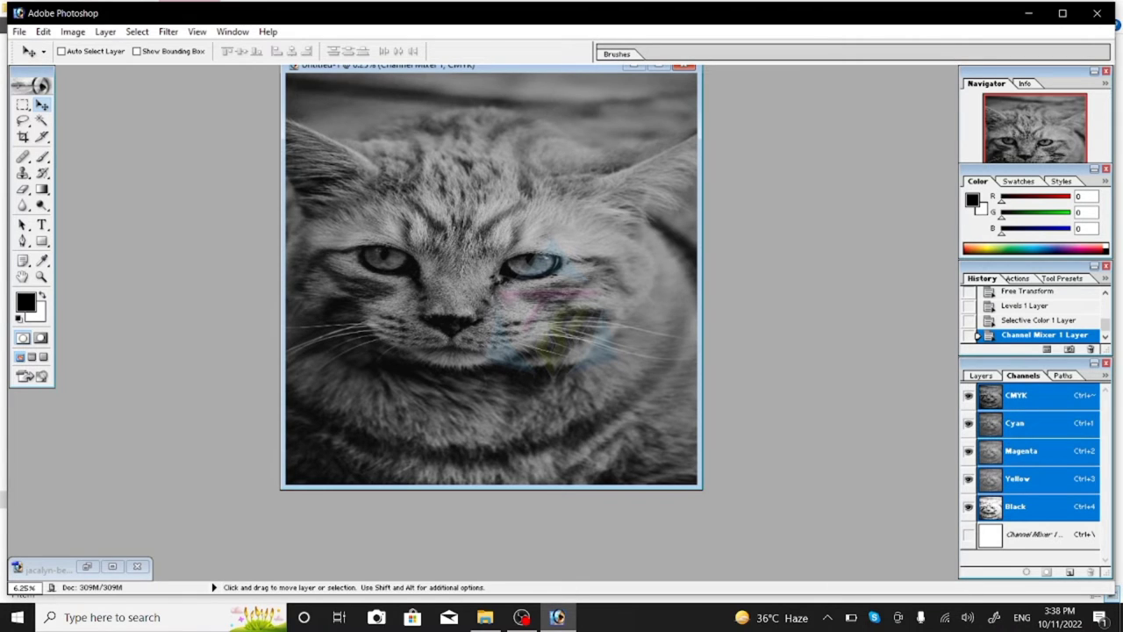
# Step back and forward in history, show the Layers panel, and begin Gradient Map 1
pyautogui.hotkey('ctrl', 'alt', 'z')
pyautogui.hotkey('ctrl', 'alt', 'z')
pyautogui.hotkey('ctrl', 'alt', 'z')
pyautogui.hotkey('ctrl', 'alt', 'z')
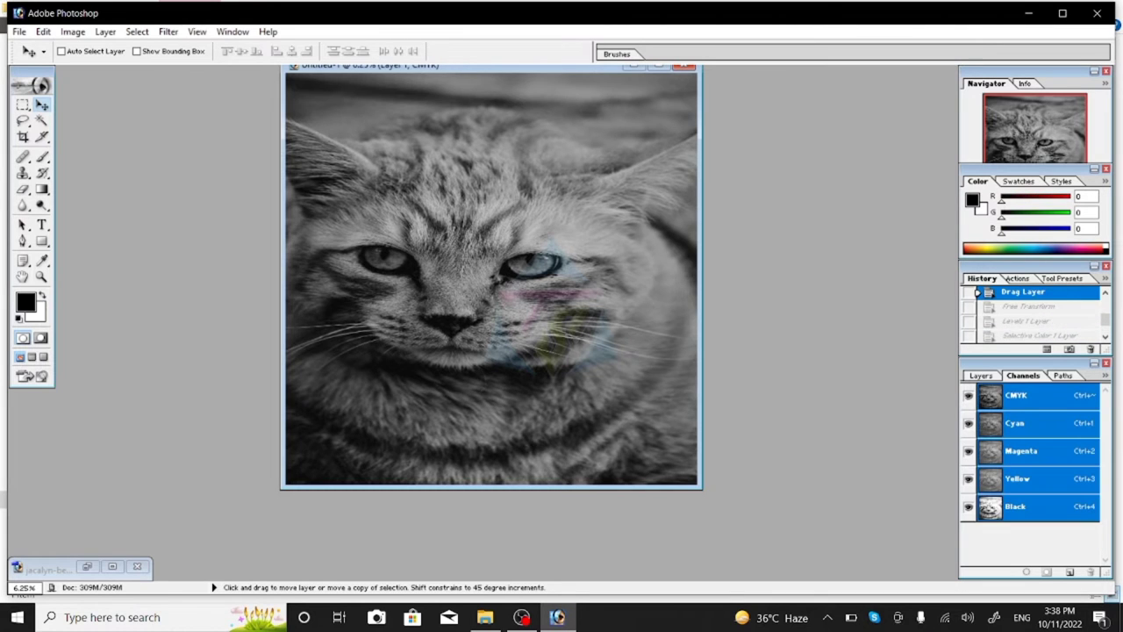
pyautogui.hotkey('ctrl', 'shift', 'z')
pyautogui.hotkey('ctrl', 'shift', 'z')
pyautogui.hotkey('ctrl', 'shift', 'z')
pyautogui.hotkey('ctrl', 'shift', 'z')
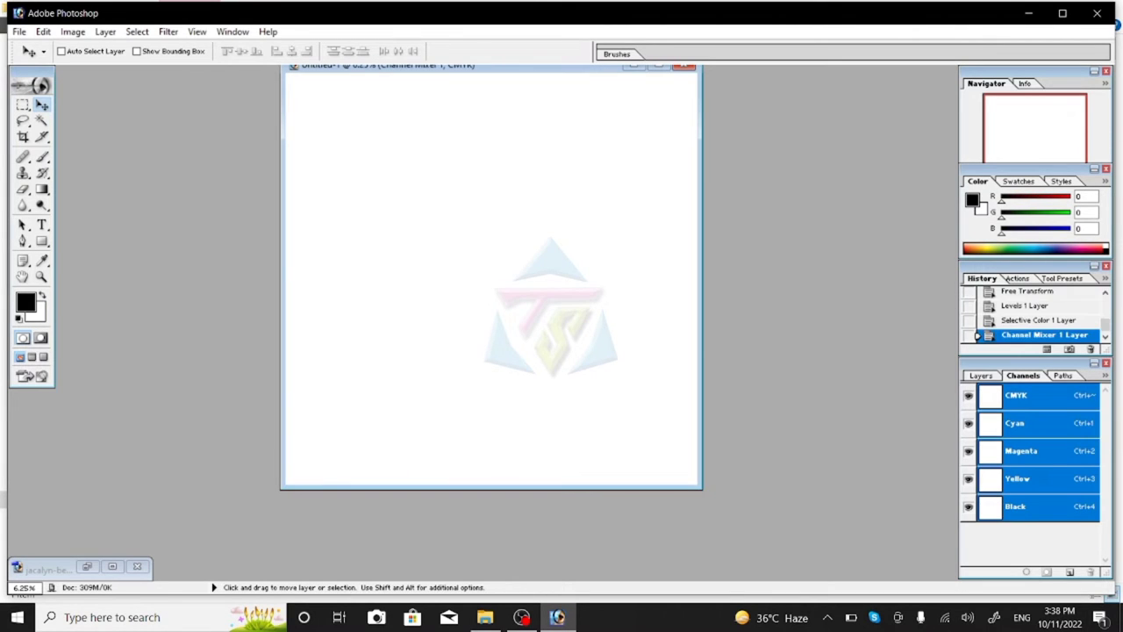
pyautogui.press('F7')
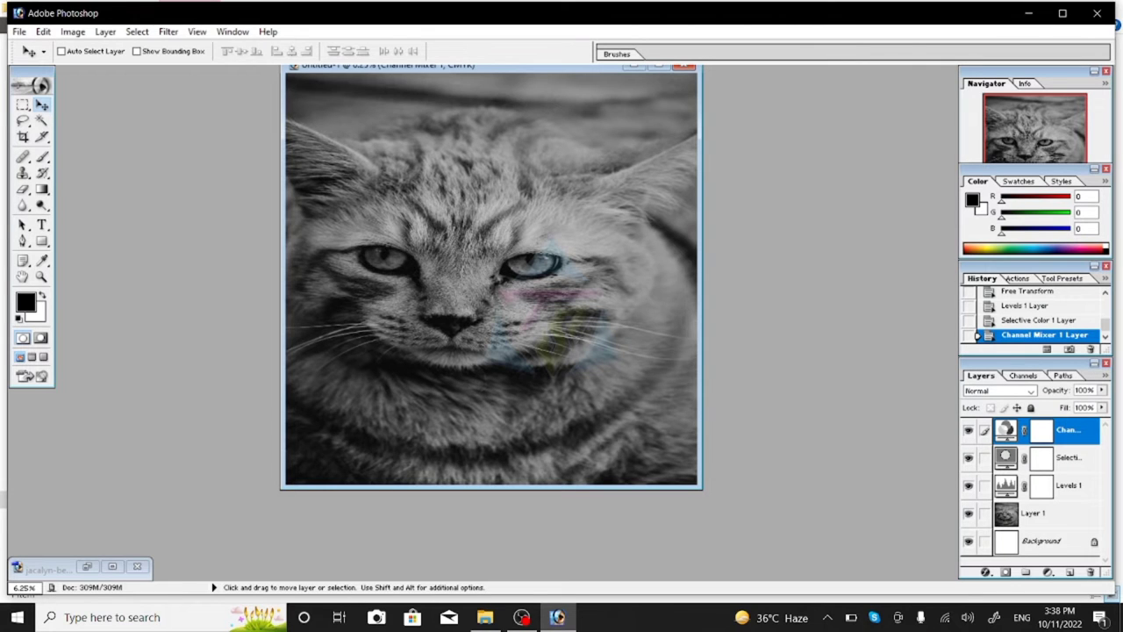
pyautogui.hotkey('alt', 'l')
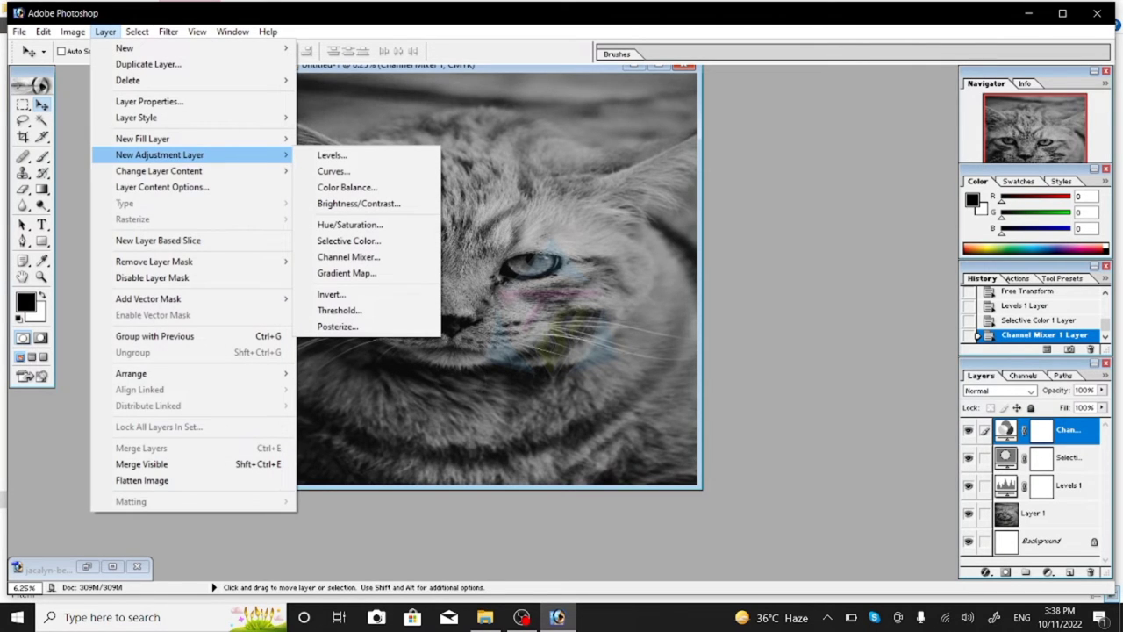
pyautogui.press('g')
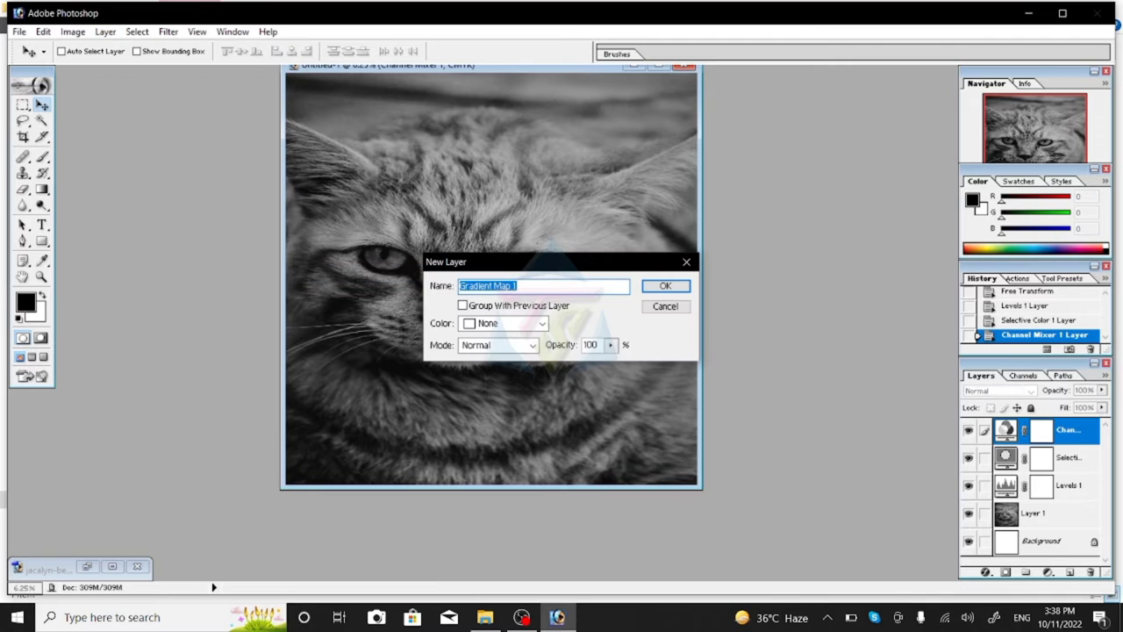
# Create Gradient Map 1 and pick the Red, Green gradient preset after trying others
pyautogui.press('Return')
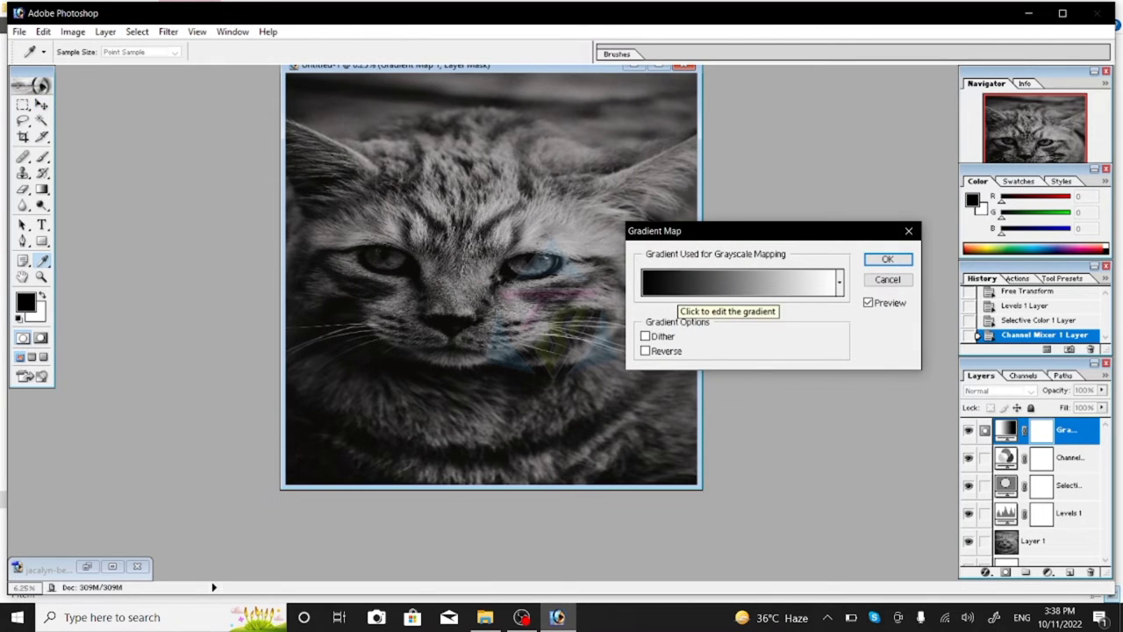
pyautogui.click(741, 281)
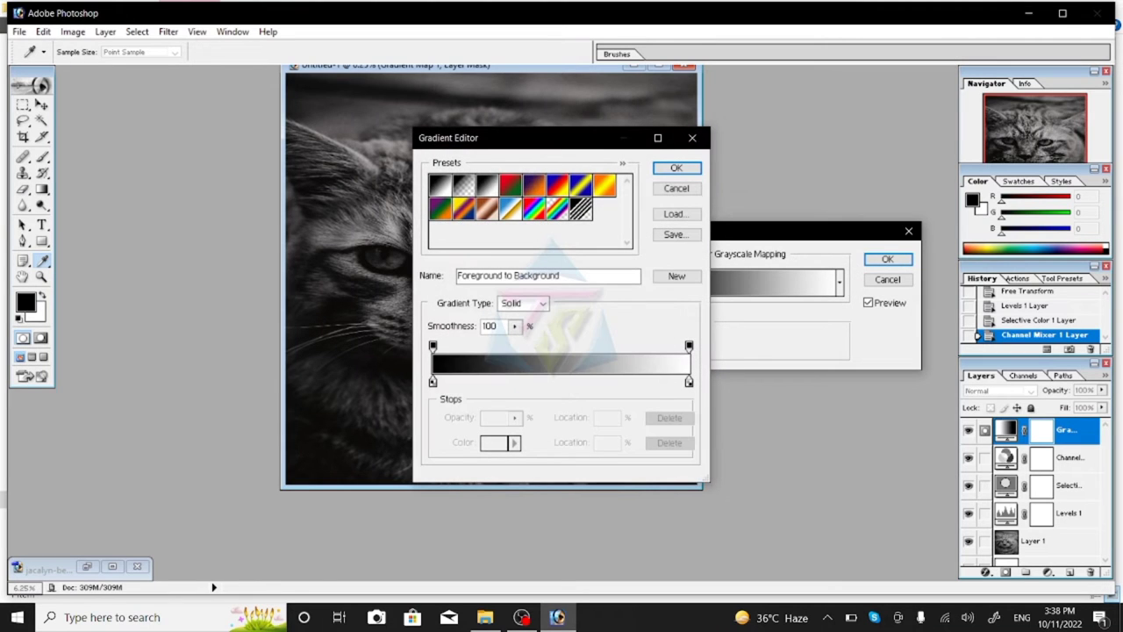
pyautogui.click(487, 184)
pyautogui.click(464, 208)
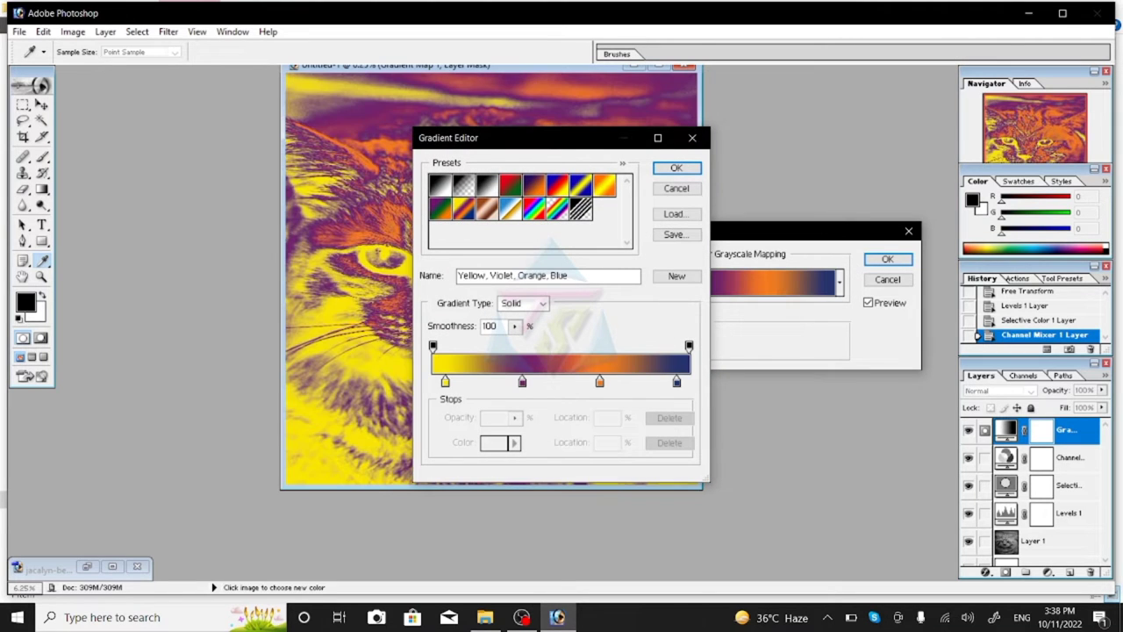
pyautogui.moveTo(566, 138)
pyautogui.mouseDown()
pyautogui.moveTo(825, 192)
pyautogui.moveTo(770, 172)
pyautogui.mouseUp()
pyautogui.click(678, 219)
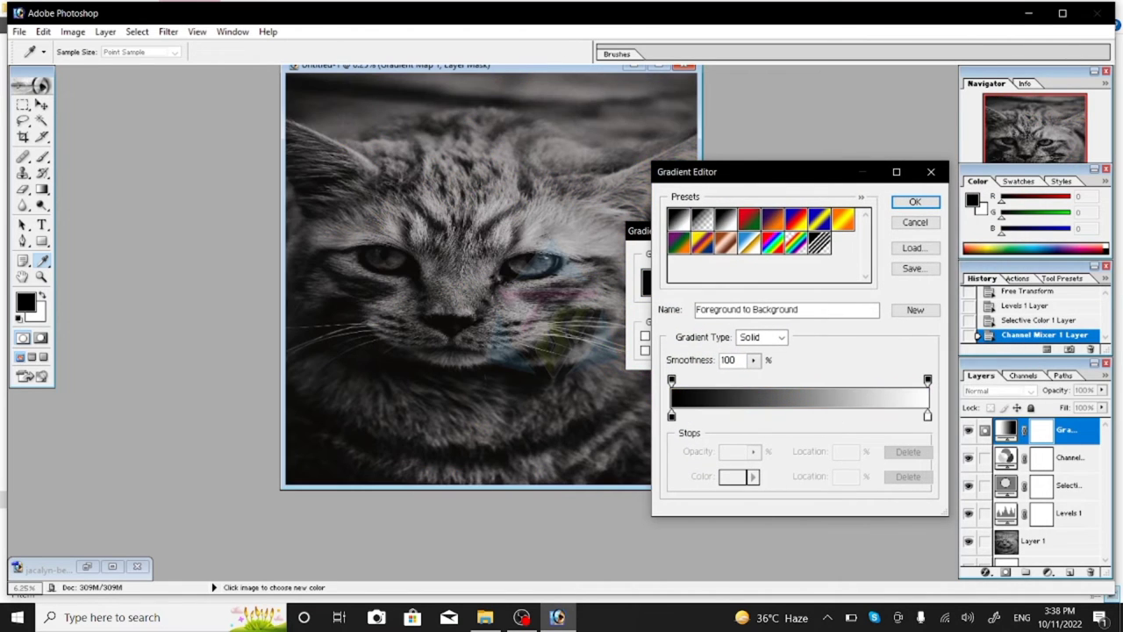
pyautogui.click(702, 219)
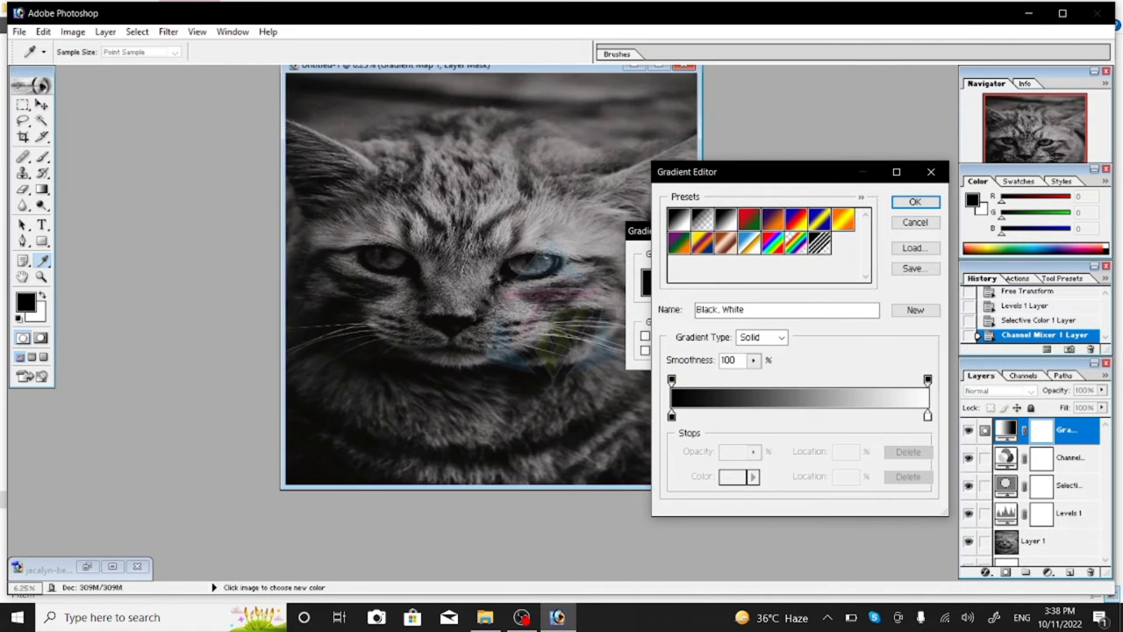
pyautogui.click(748, 219)
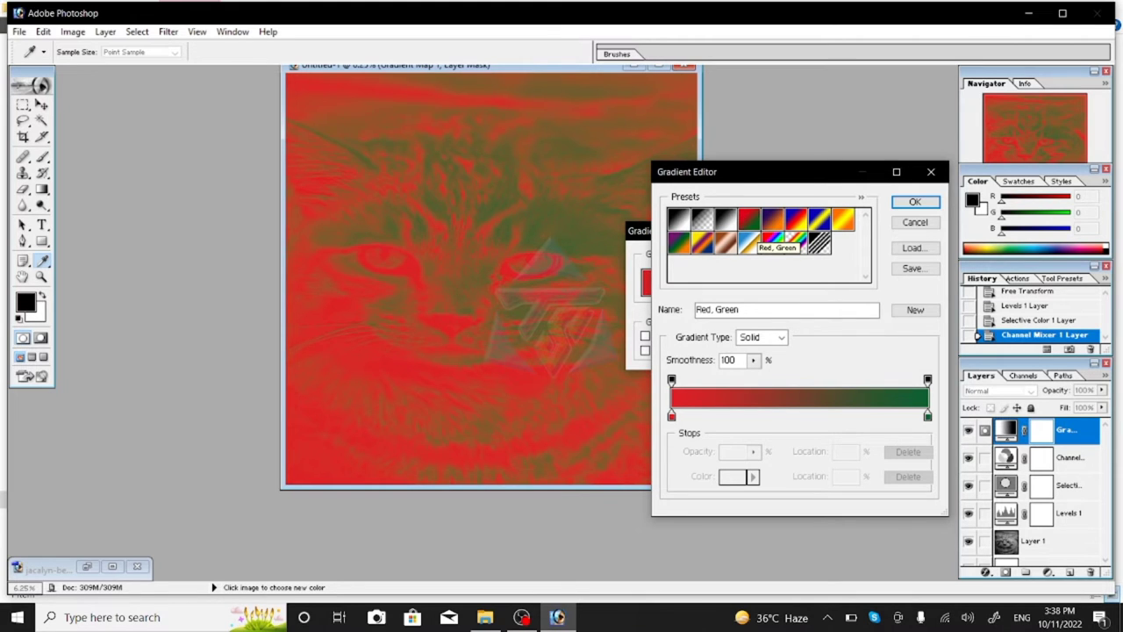
pyautogui.press('Return')
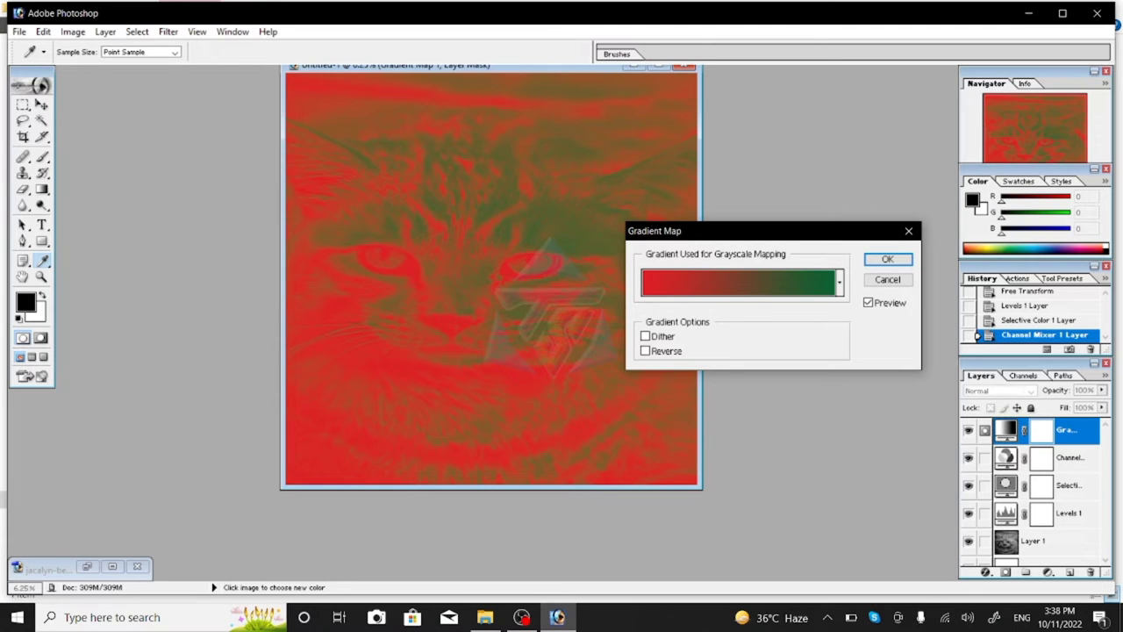
# Close the Gradient Editor and commit the red-green Gradient Map
pyautogui.click(740, 282)
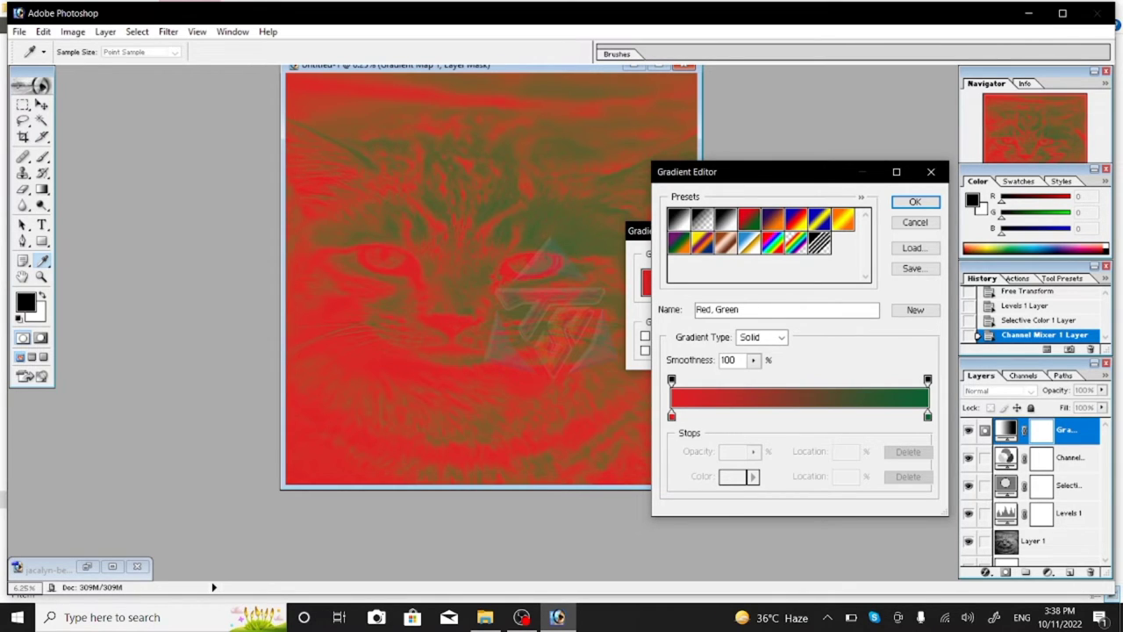
pyautogui.click(914, 201)
pyautogui.click(885, 258)
pyautogui.press('v')
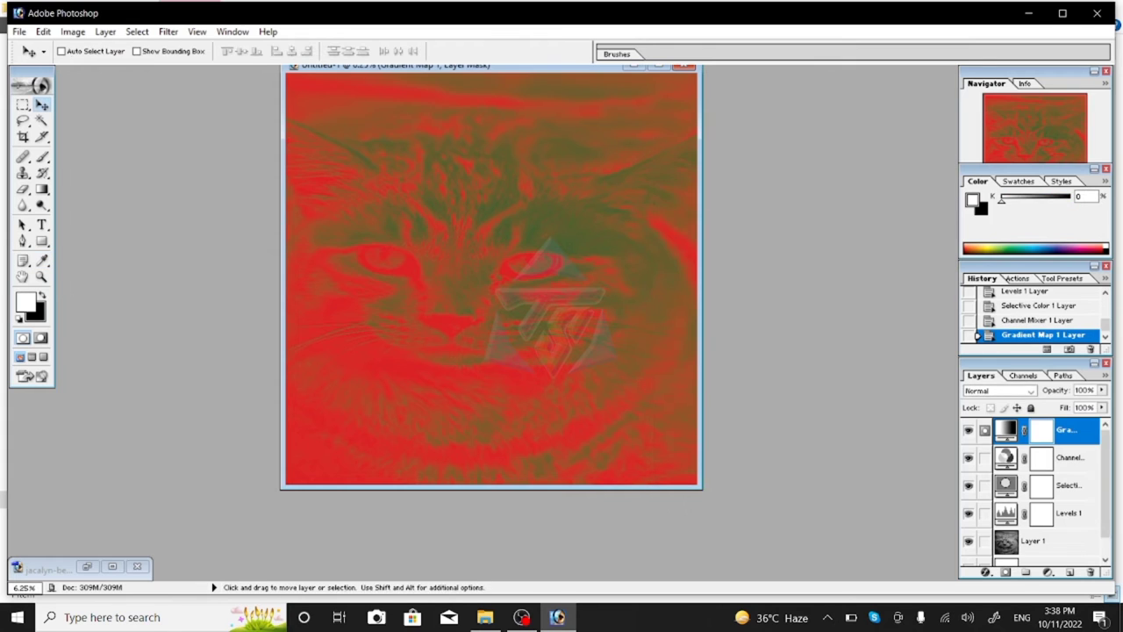
pyautogui.click(1005, 572)
pyautogui.press('Escape')
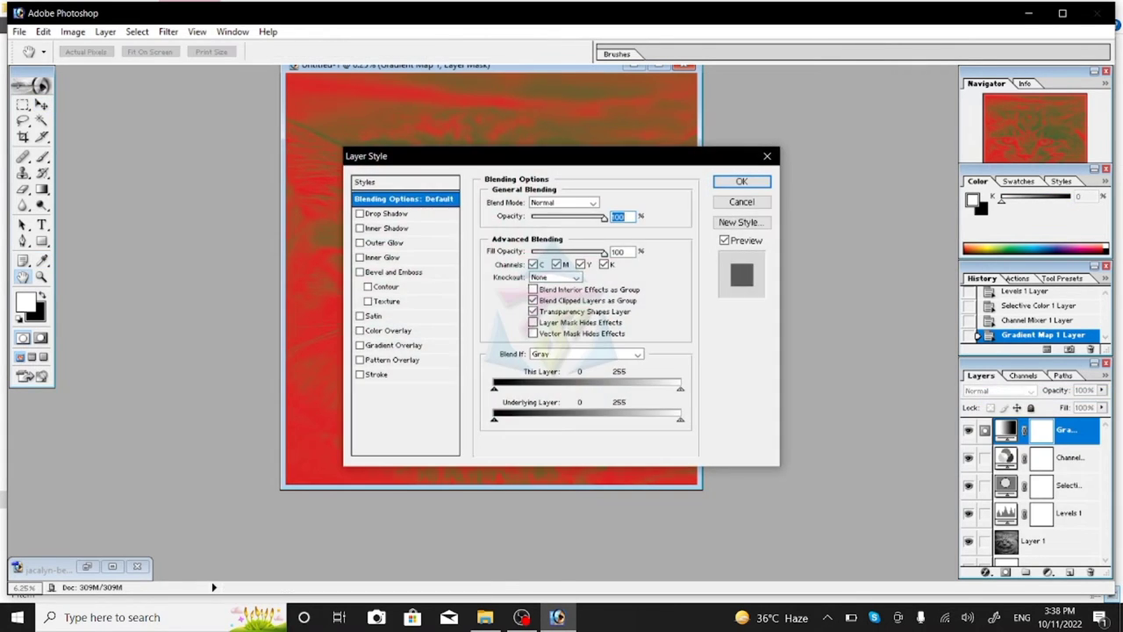
pyautogui.click(399, 345)
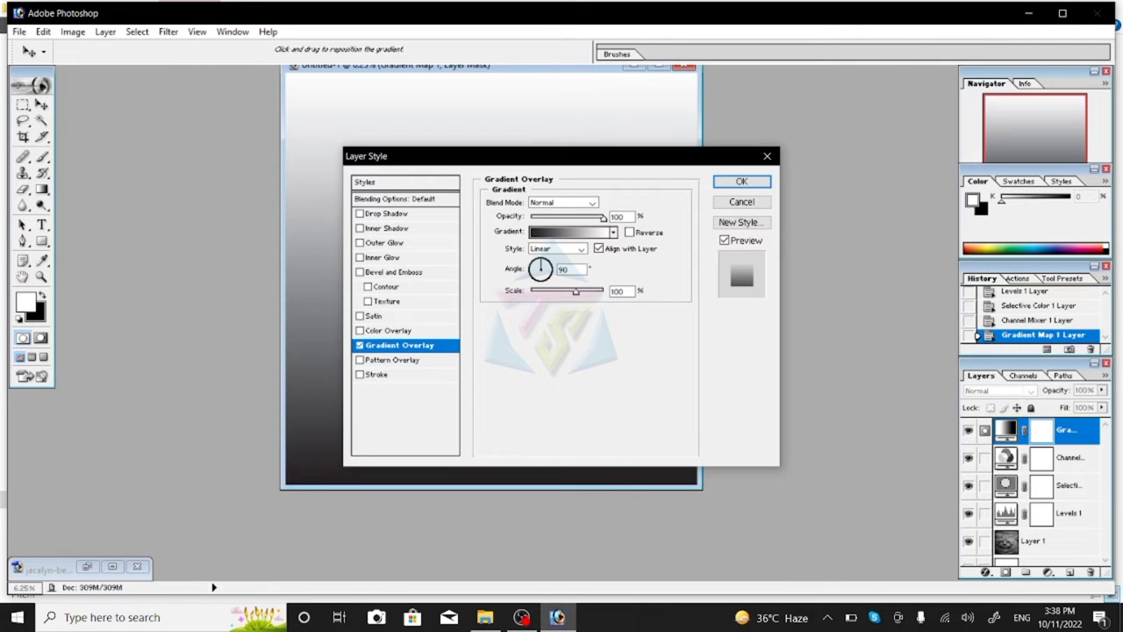
pyautogui.moveTo(526, 155); pyautogui.dragTo(809, 223)
pyautogui.moveTo(858, 358)
pyautogui.mouseDown()
pyautogui.moveTo(813, 358)
pyautogui.moveTo(836, 358)
pyautogui.mouseUp()
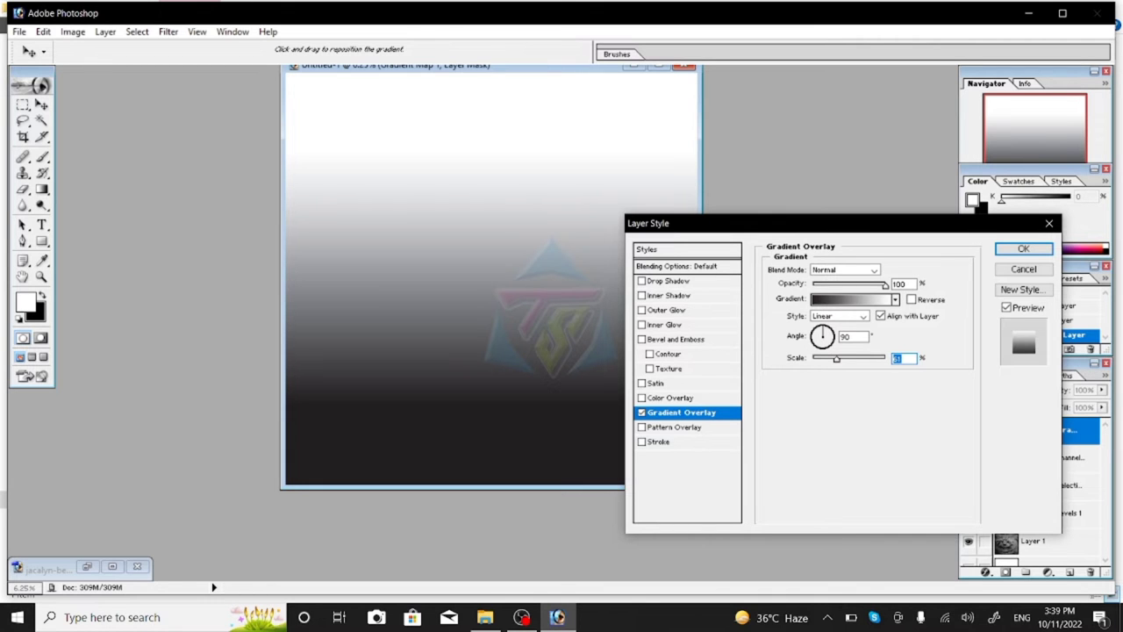
pyautogui.moveTo(885, 283); pyautogui.dragTo(822, 285)
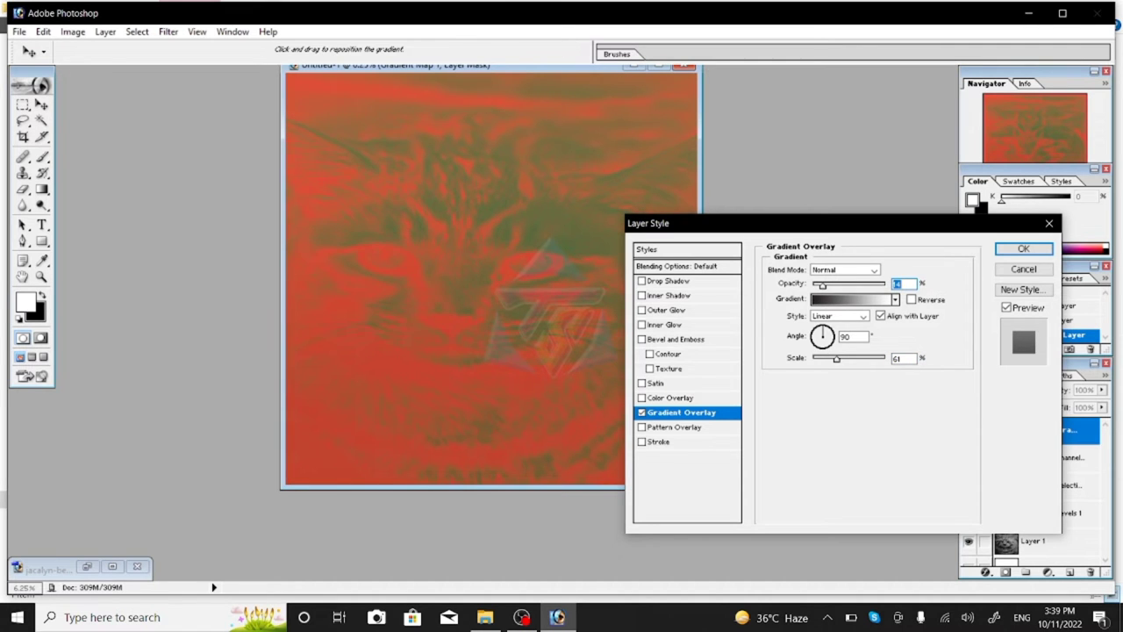
pyautogui.press('Escape')
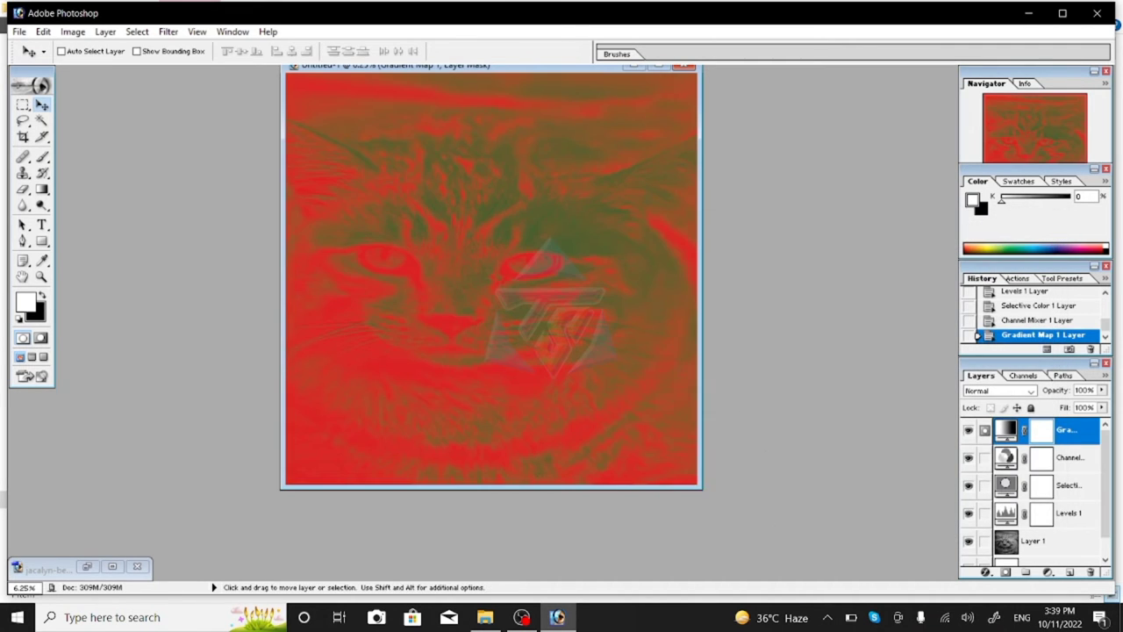
# Add a new Gradient Map 2 adjustment layer with a Yellow colour tag
pyautogui.click(106, 32)
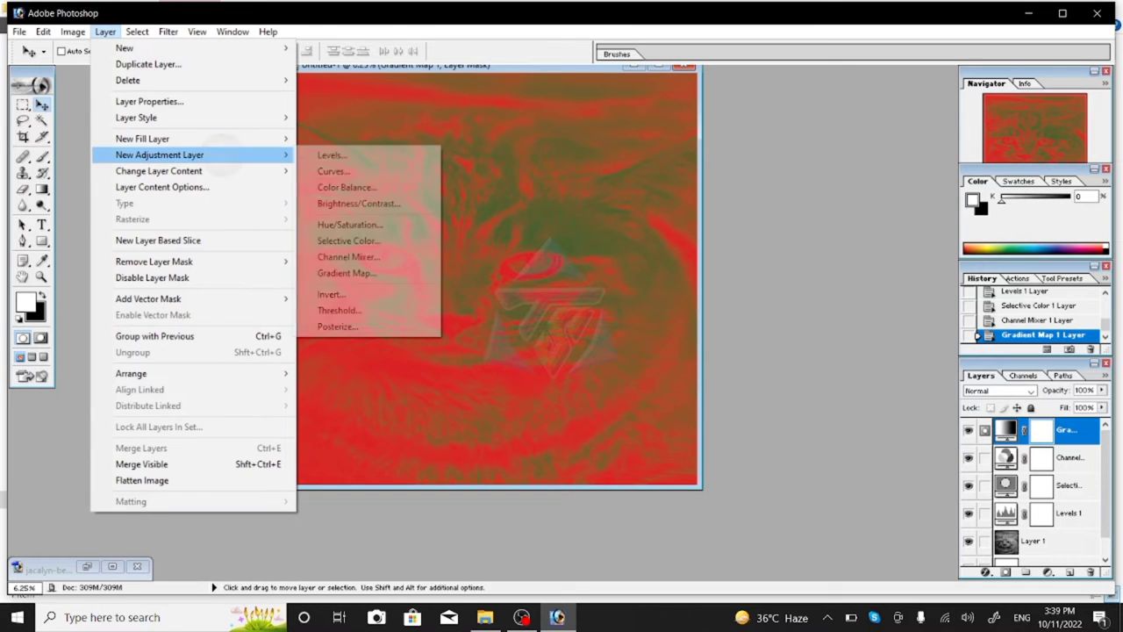
pyautogui.click(347, 273)
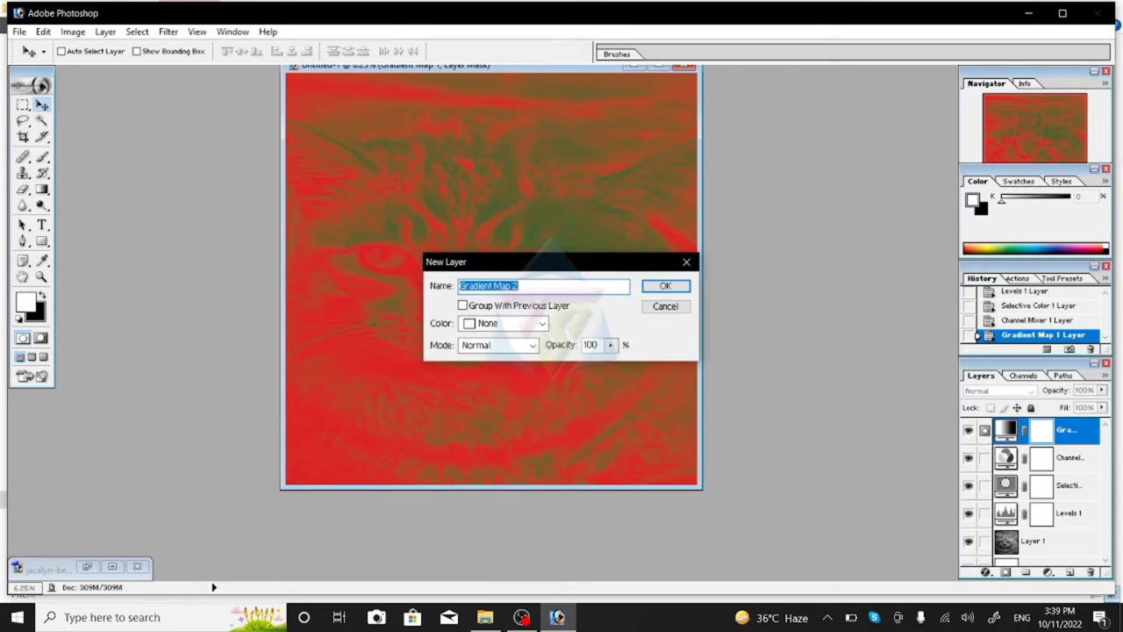
pyautogui.moveTo(474, 262); pyautogui.dragTo(638, 268)
pyautogui.click(667, 329)
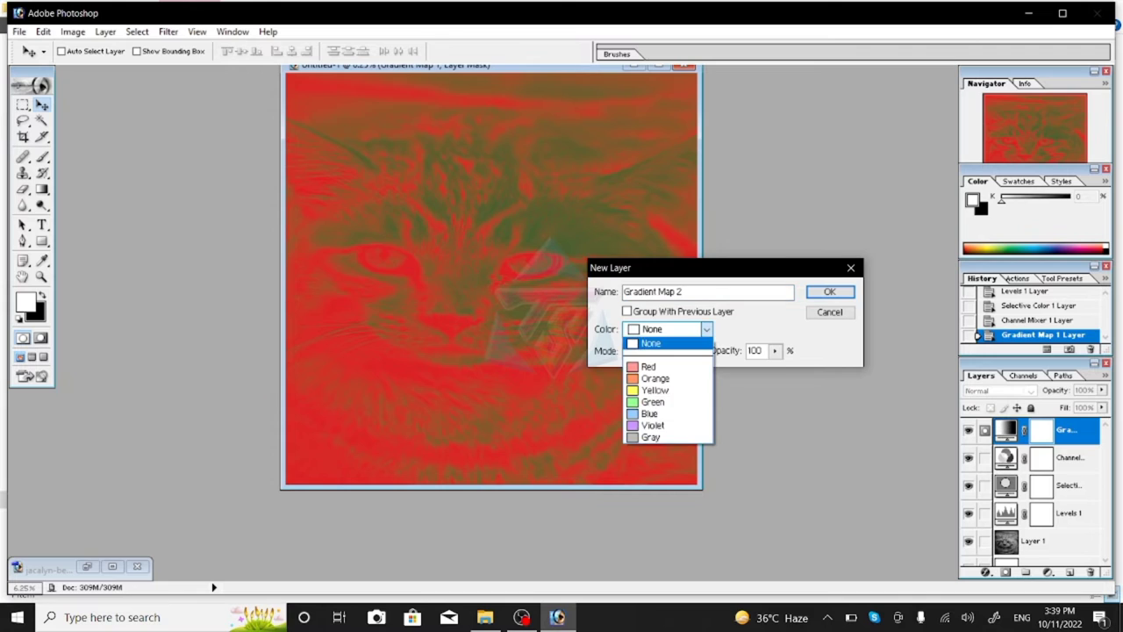
pyautogui.click(657, 384)
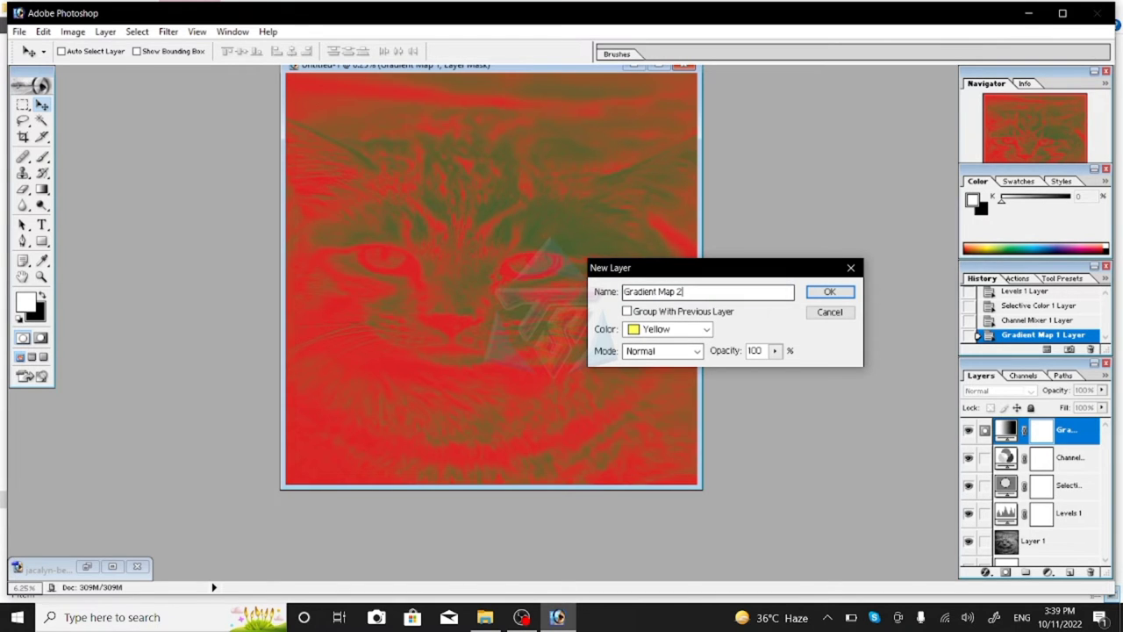
pyautogui.press('Return')
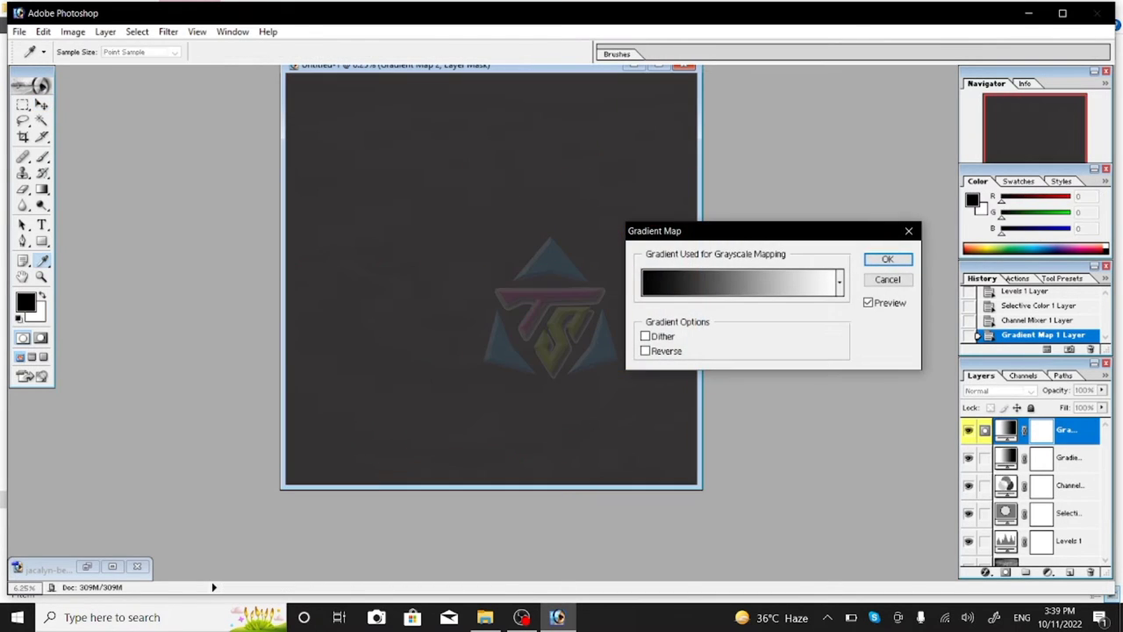
# Give the gradient map the Chrome preset, commit it, and select Channel Mixer 1 below
pyautogui.click(746, 282)
pyautogui.click(772, 220)
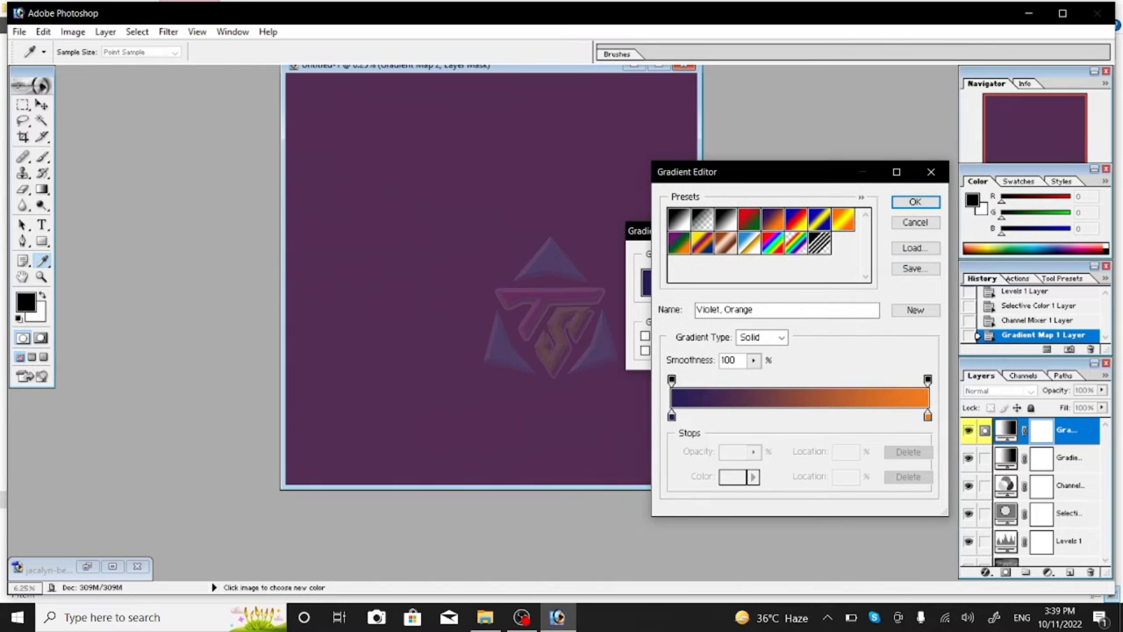
pyautogui.click(748, 243)
pyautogui.press('Return')
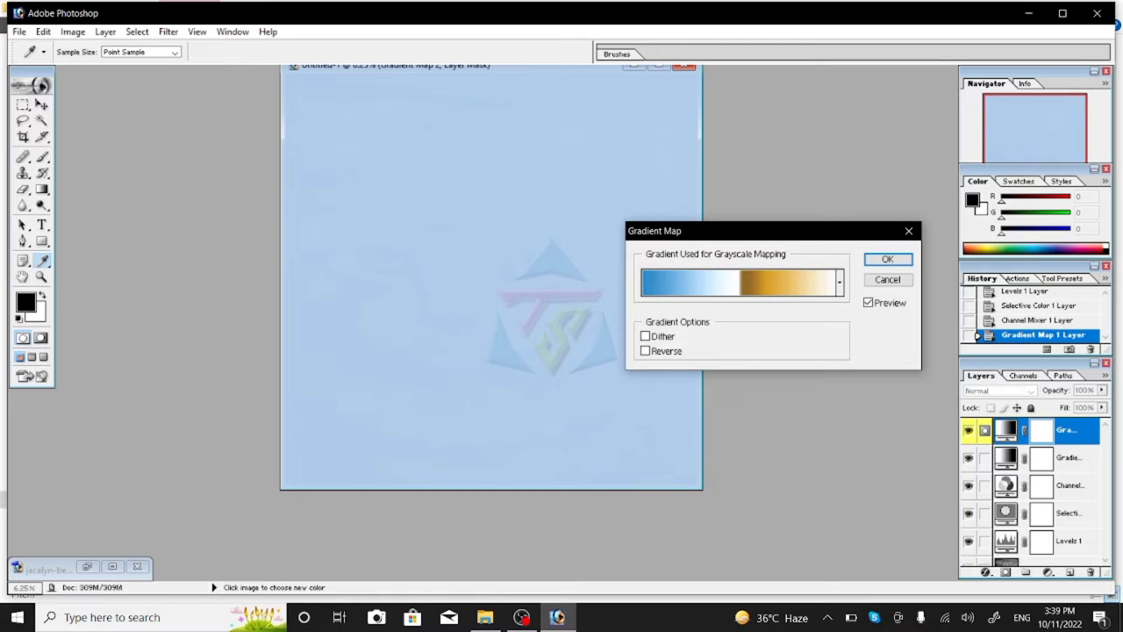
pyautogui.press('Return')
pyautogui.press('v')
pyautogui.press('x')
pyautogui.hotkey('alt', '[')
pyautogui.hotkey('alt', '[')
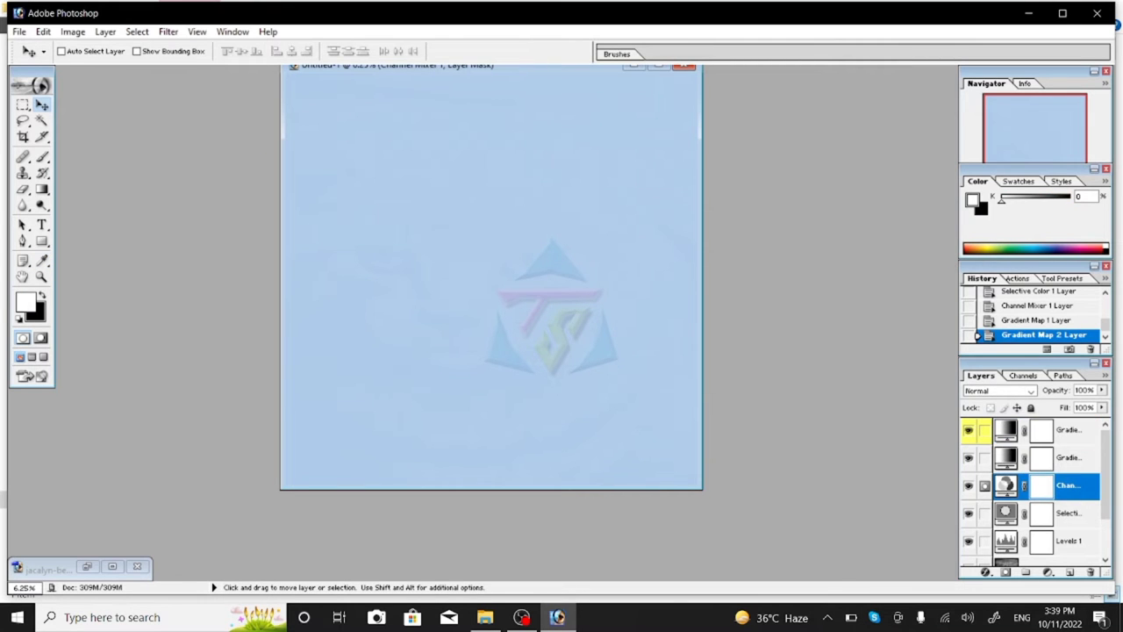
# Remove the earlier gradient map layers and add a fresh Gradient Map 1 layer
pyautogui.press('Delete')
pyautogui.hotkey('ctrl', 'alt', 'z')
pyautogui.hotkey('ctrl', 'alt', 'z')
pyautogui.hotkey('ctrl', 'alt', 'z')
pyautogui.hotkey('alt', 'l')
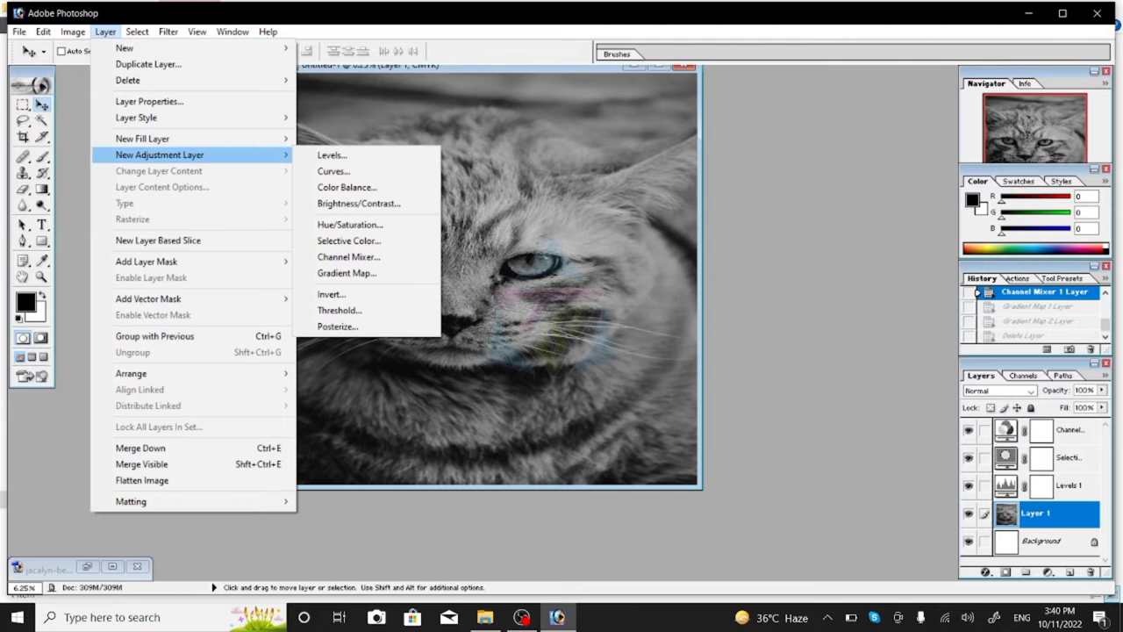
pyautogui.press('g')
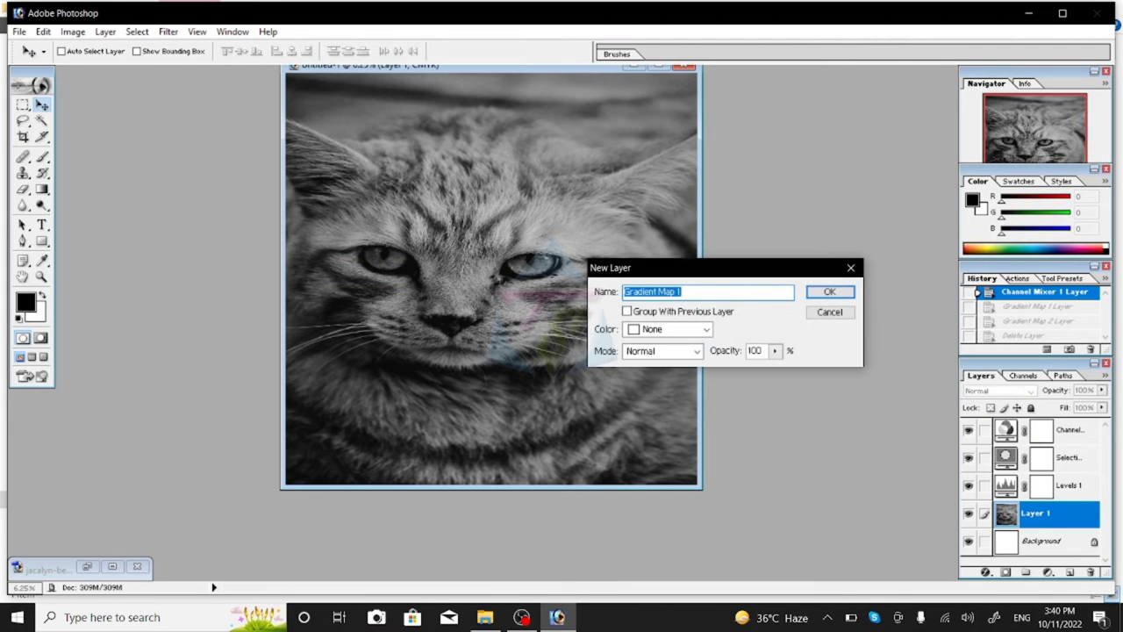
pyautogui.press('Return')
# Try the Red, Green and Violet, Orange presets, ending on Blue, Red, Yellow
pyautogui.click(742, 282)
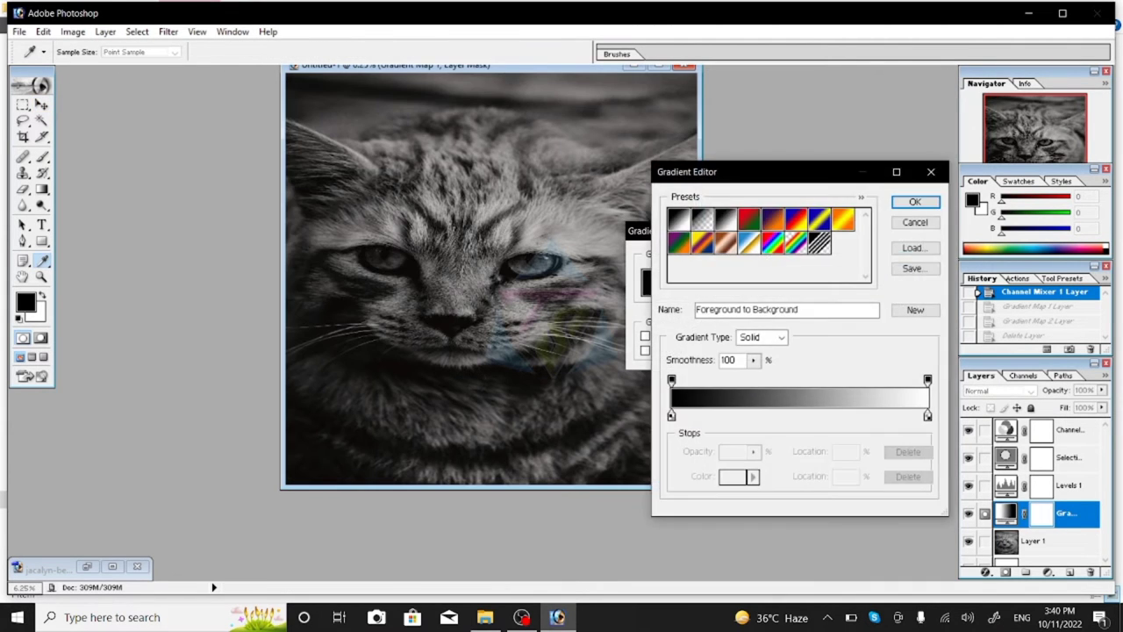
pyautogui.click(749, 219)
pyautogui.click(795, 242)
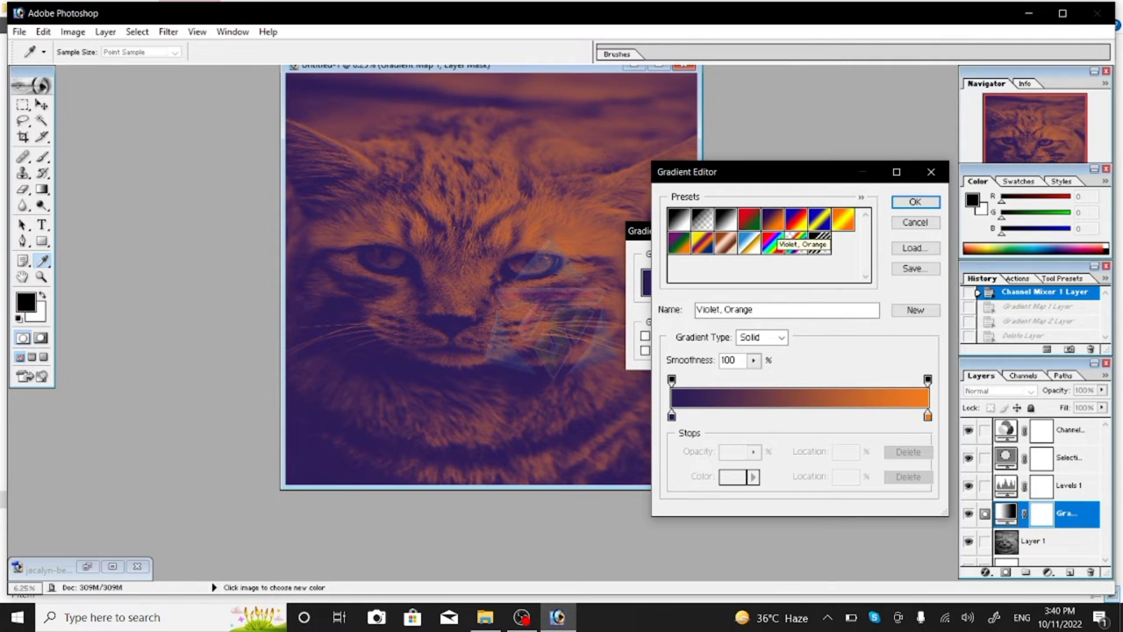
pyautogui.click(795, 222)
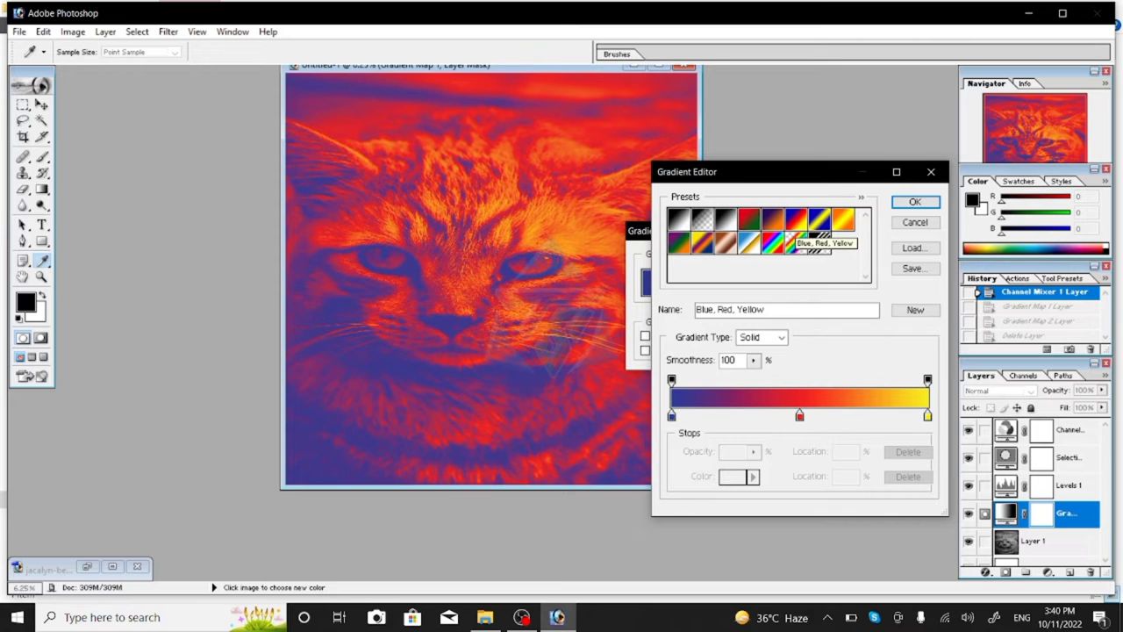
# Set the gradient's left colour stop to a dark navy
pyautogui.moveTo(728, 171); pyautogui.dragTo(835, 180)
pyautogui.click(777, 423)
pyautogui.doubleClick(777, 423)
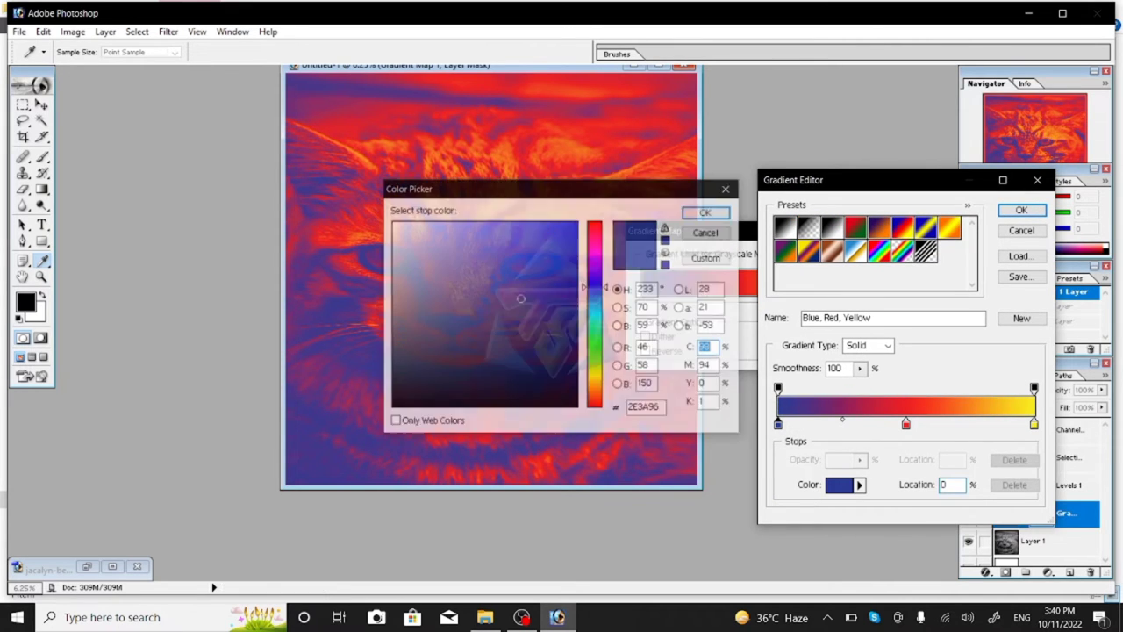
pyautogui.moveTo(520, 300); pyautogui.dragTo(486, 346)
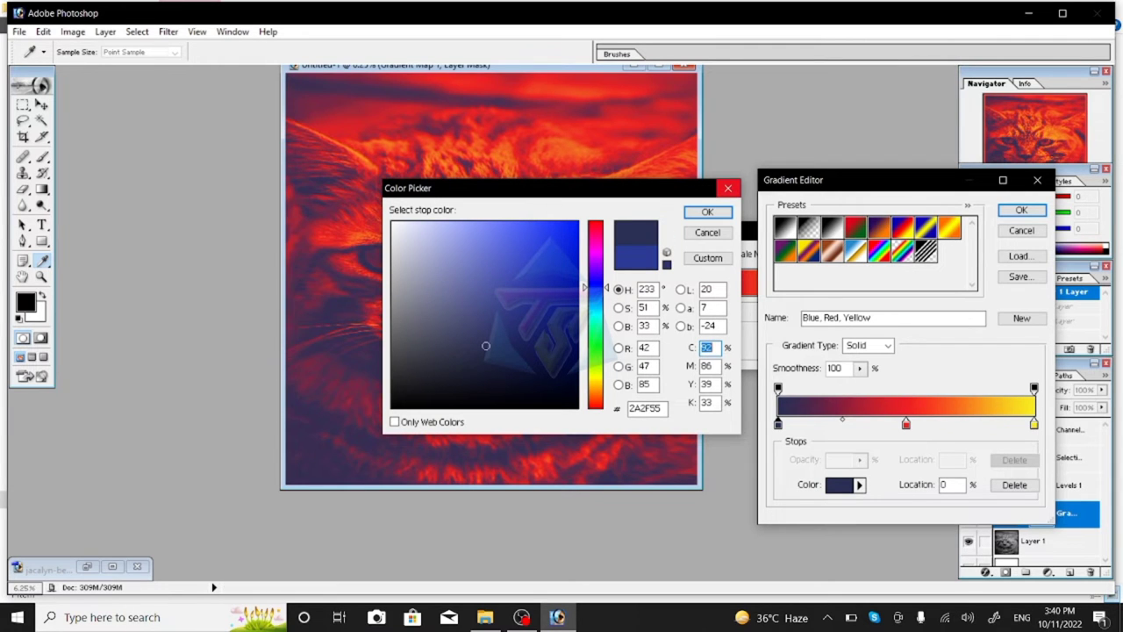
pyautogui.click(727, 187)
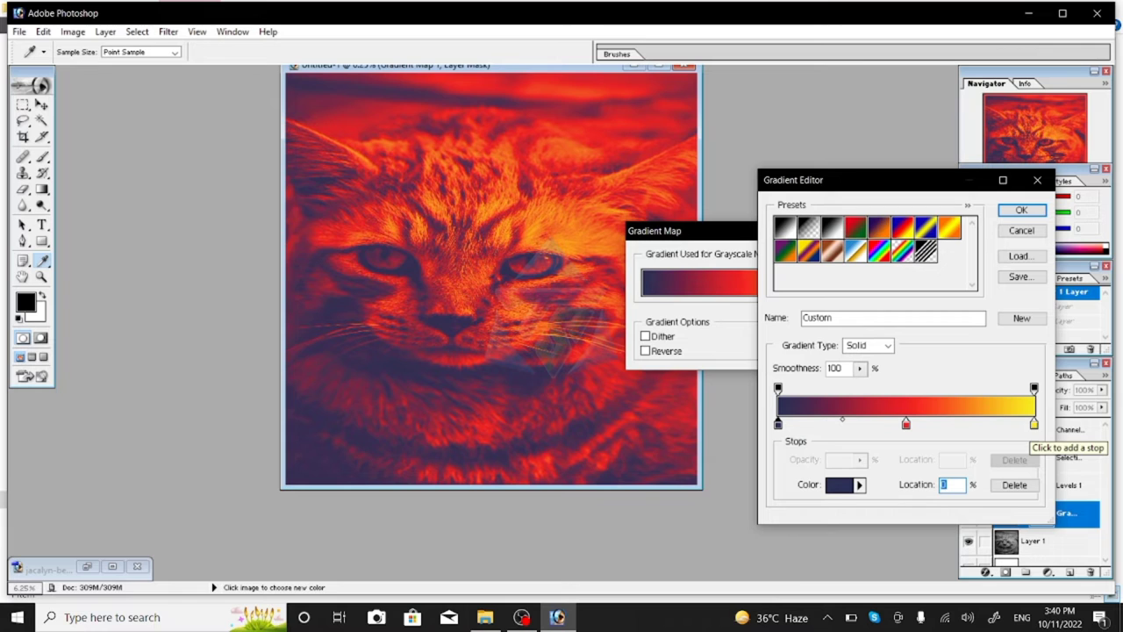
# Try bright blue then green for the right stop, then drag that stop off
pyautogui.doubleClick(1033, 425)
pyautogui.click(559, 260)
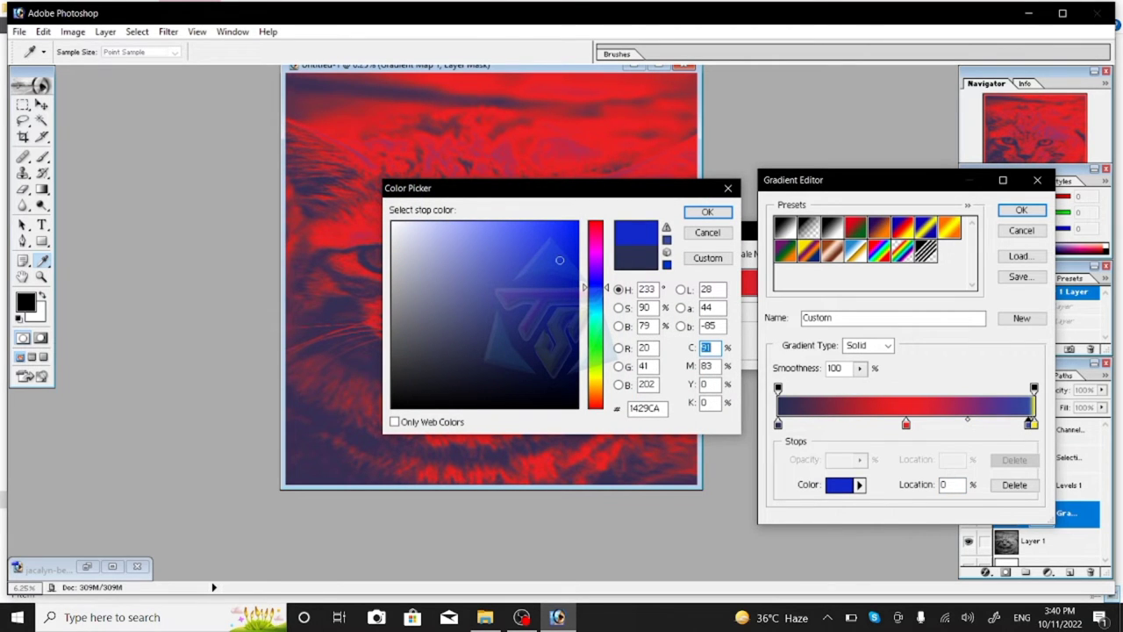
pyautogui.click(595, 356)
pyautogui.press('Return')
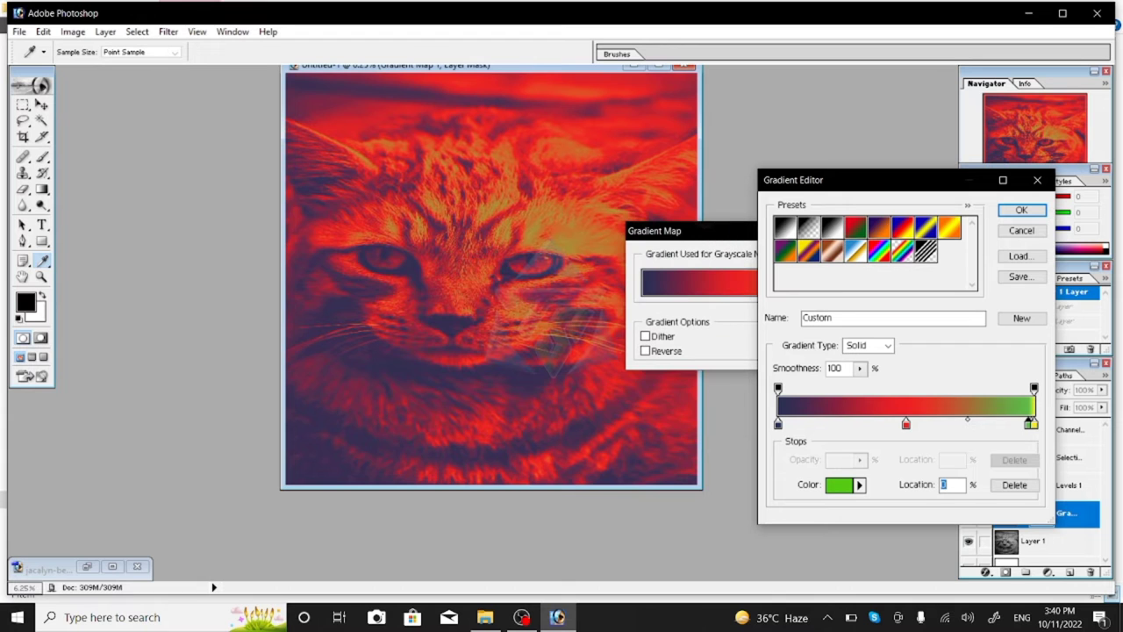
pyautogui.moveTo(1031, 424); pyautogui.dragTo(1031, 465)
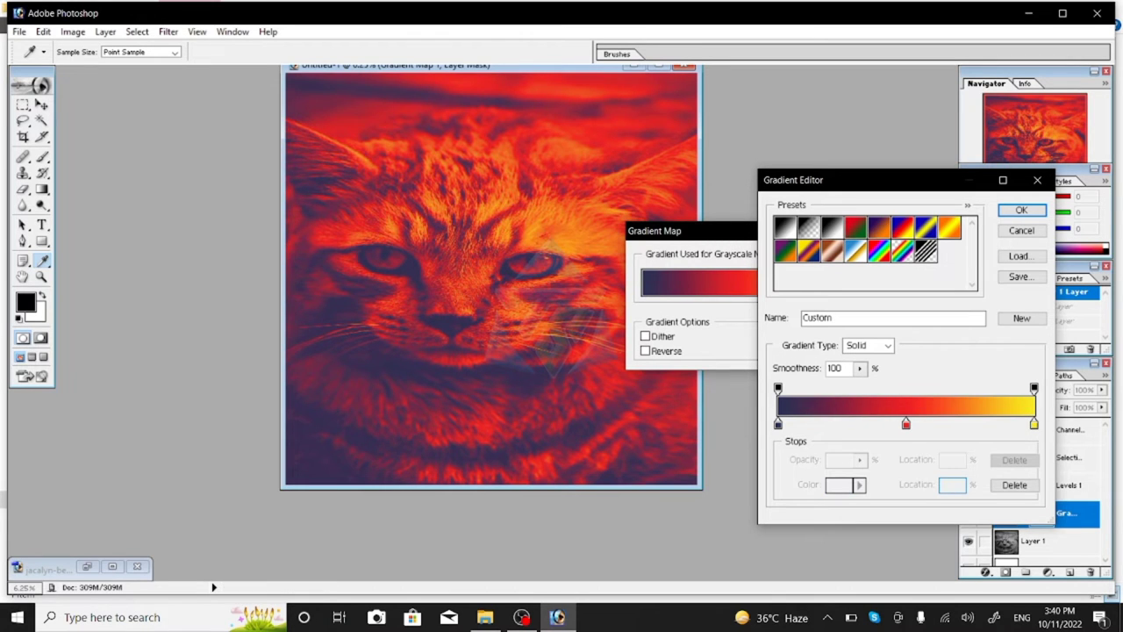
# Trial brown-orange, vivid orange and green for the end stop, keeping the custom navy-red-yellow gradient
pyautogui.doubleClick(1034, 423)
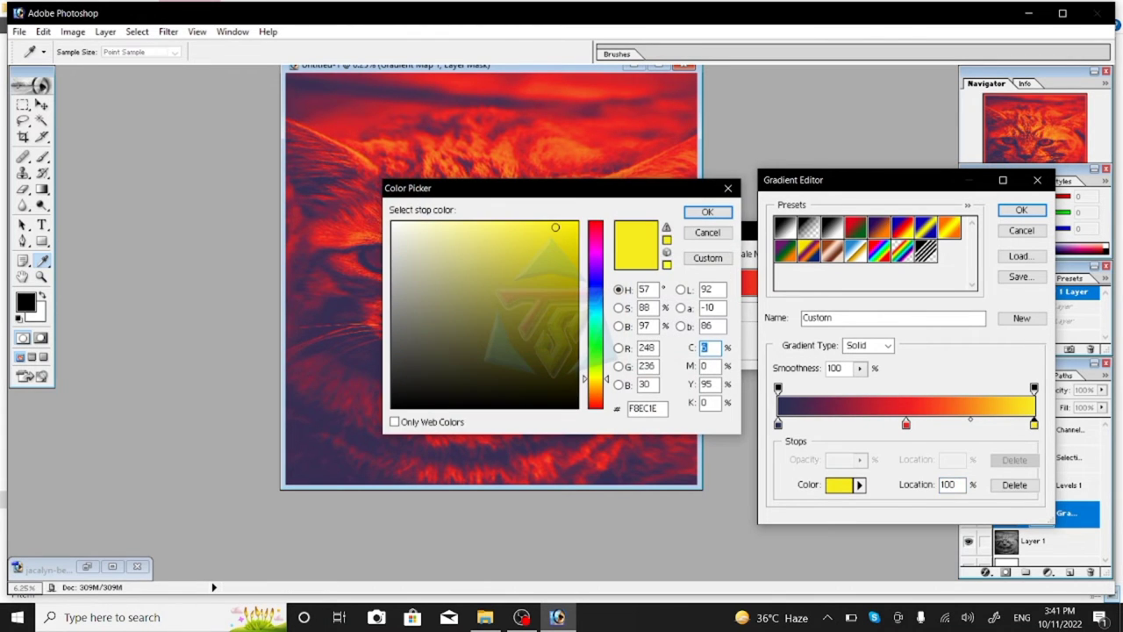
pyautogui.click(573, 283)
pyautogui.click(594, 397)
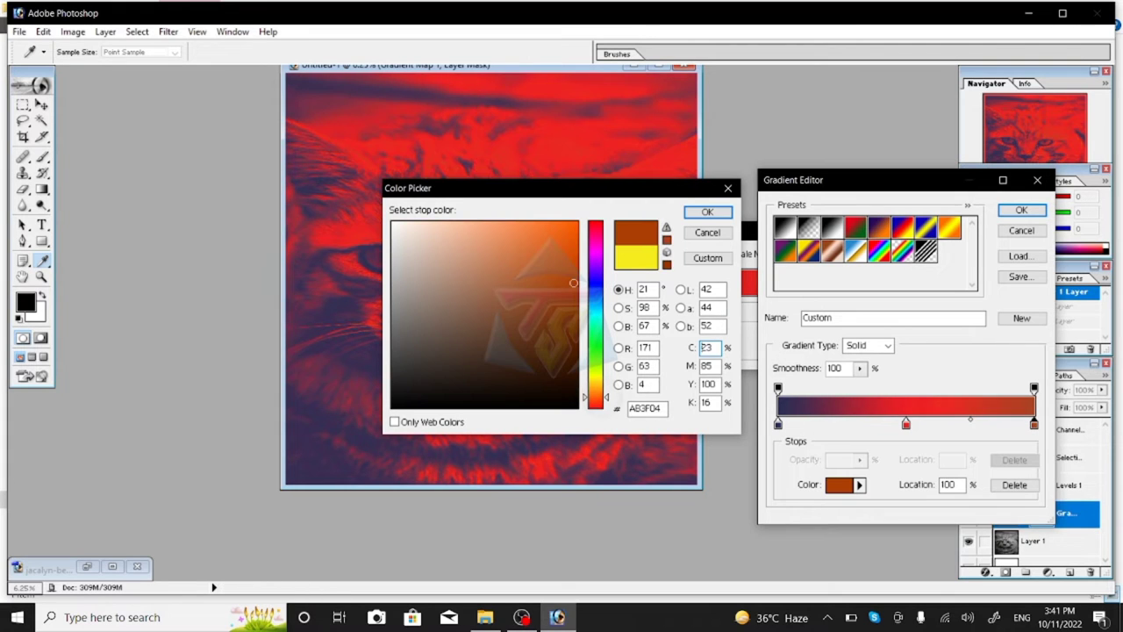
pyautogui.click(569, 252)
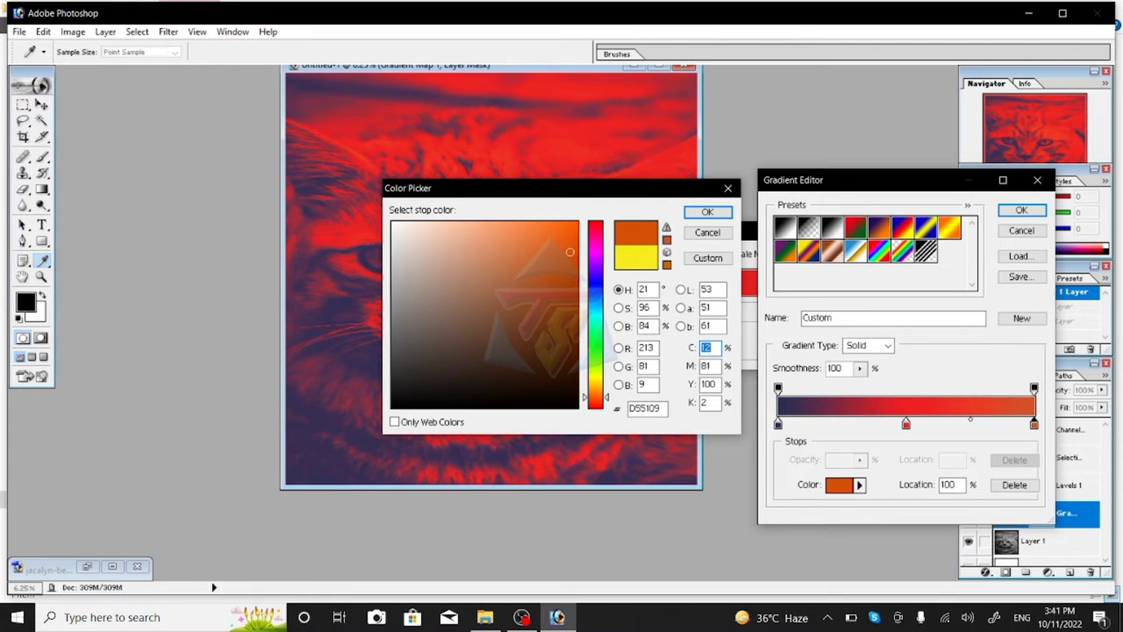
pyautogui.click(595, 326)
pyautogui.click(707, 211)
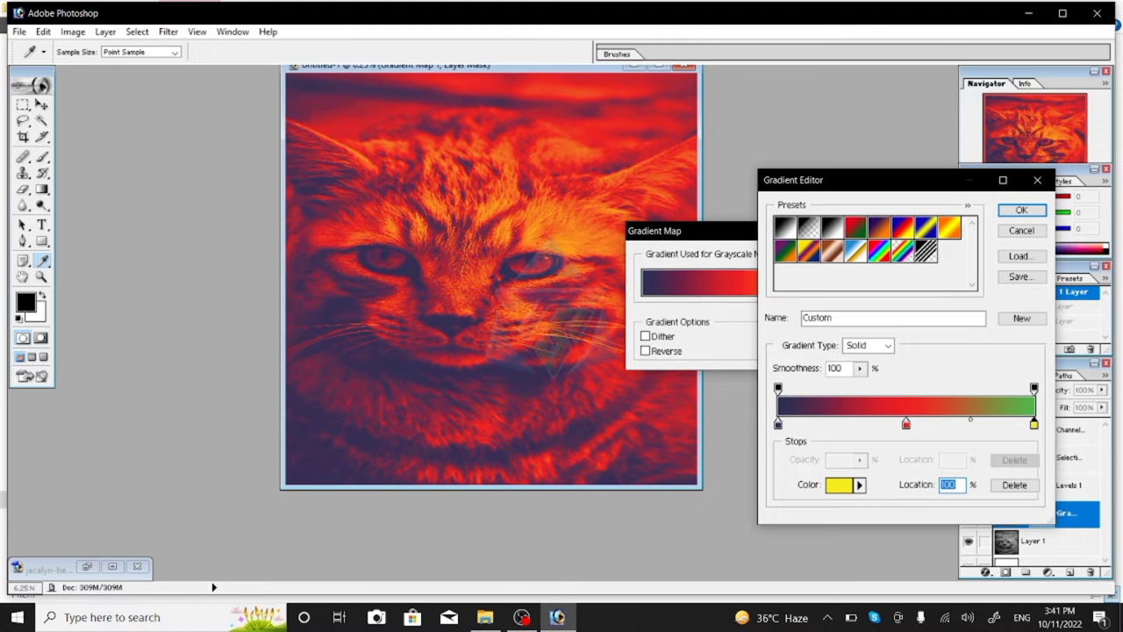
pyautogui.press('Return')
# Trial Copper, Spectrum, Transparent Rainbow and Transparent Stripes presets, then keep Chrome
pyautogui.click(741, 281)
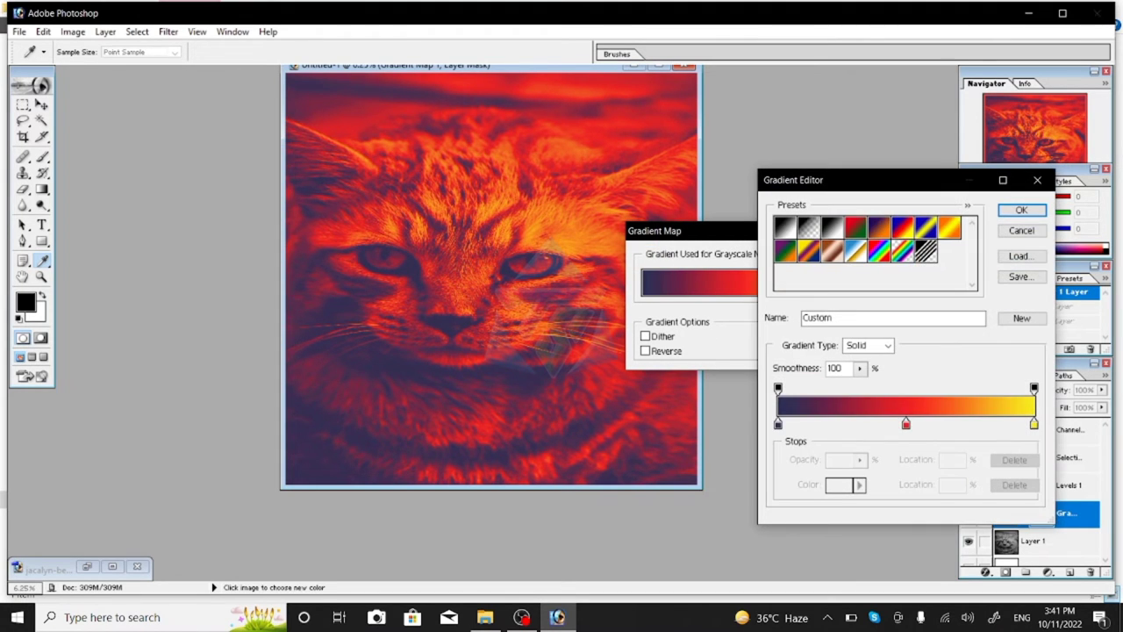
pyautogui.click(831, 251)
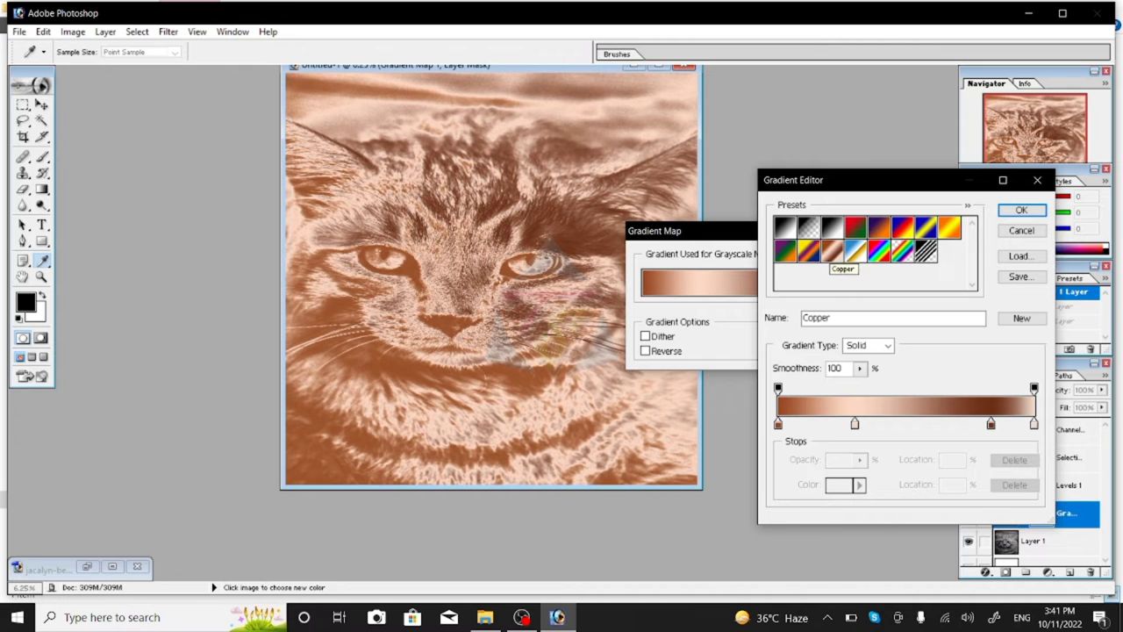
pyautogui.click(785, 251)
pyautogui.click(808, 250)
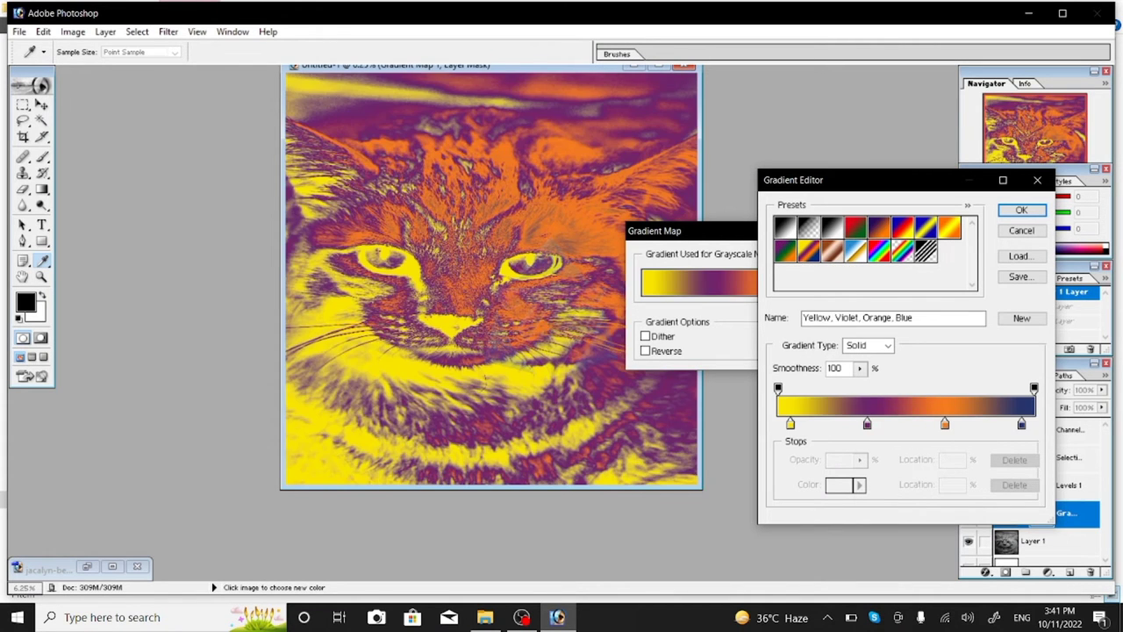
pyautogui.click(855, 251)
pyautogui.click(878, 251)
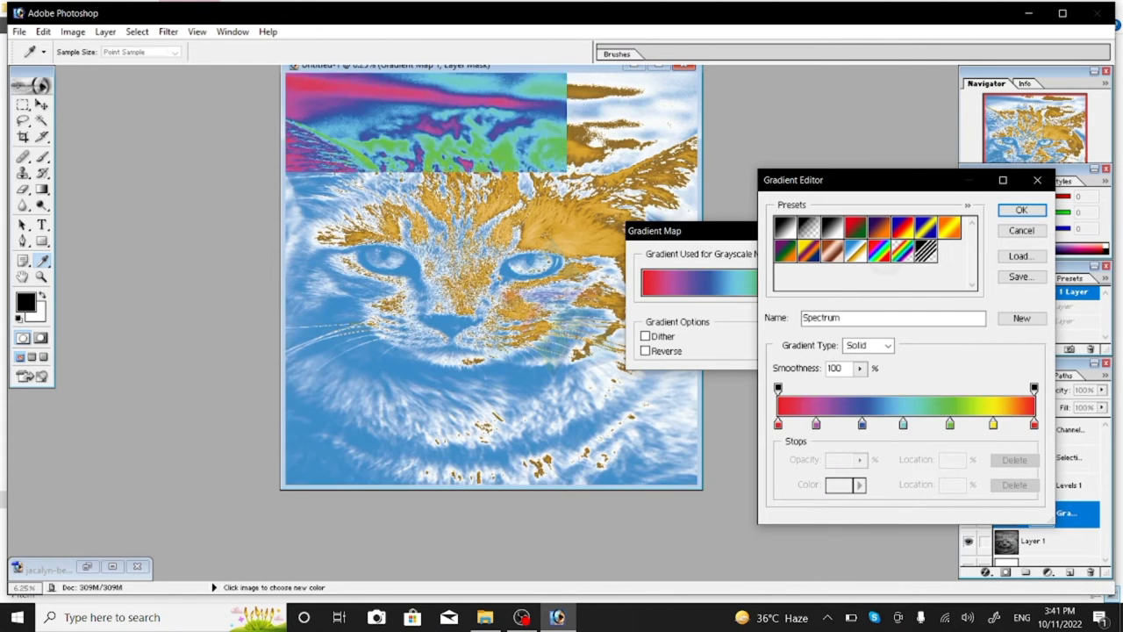
pyautogui.click(902, 251)
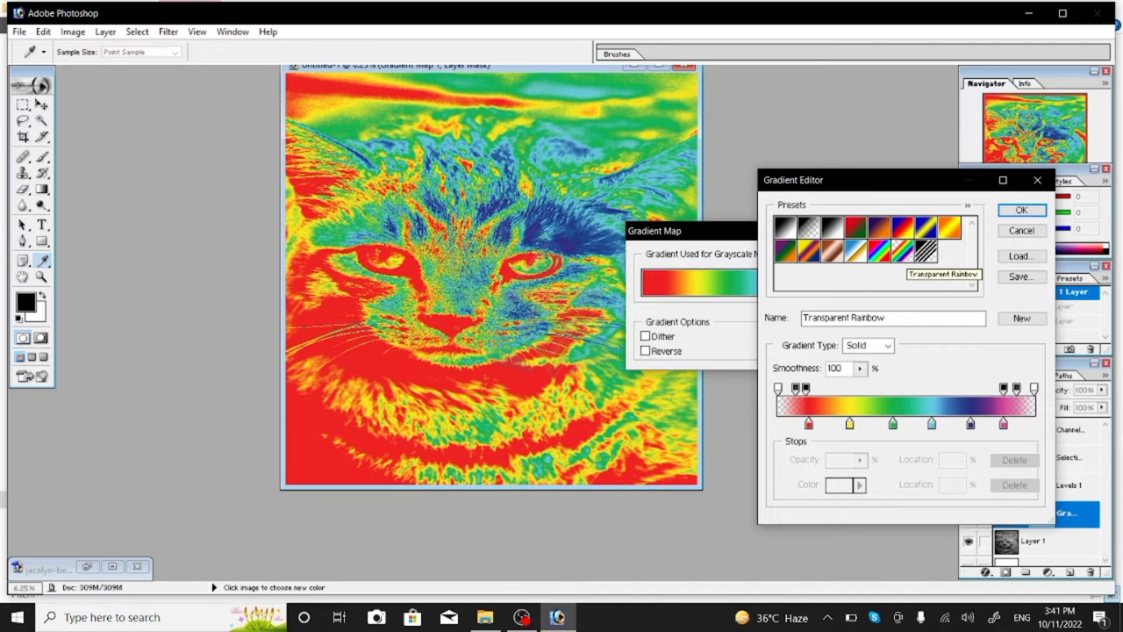
pyautogui.click(926, 251)
pyautogui.click(902, 251)
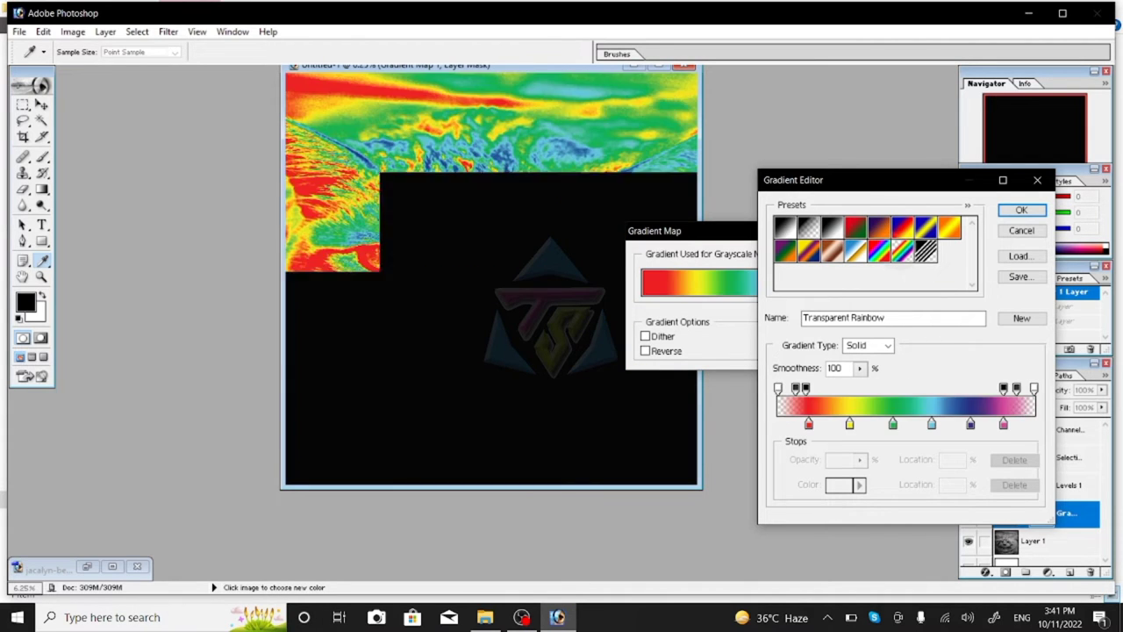
pyautogui.click(856, 251)
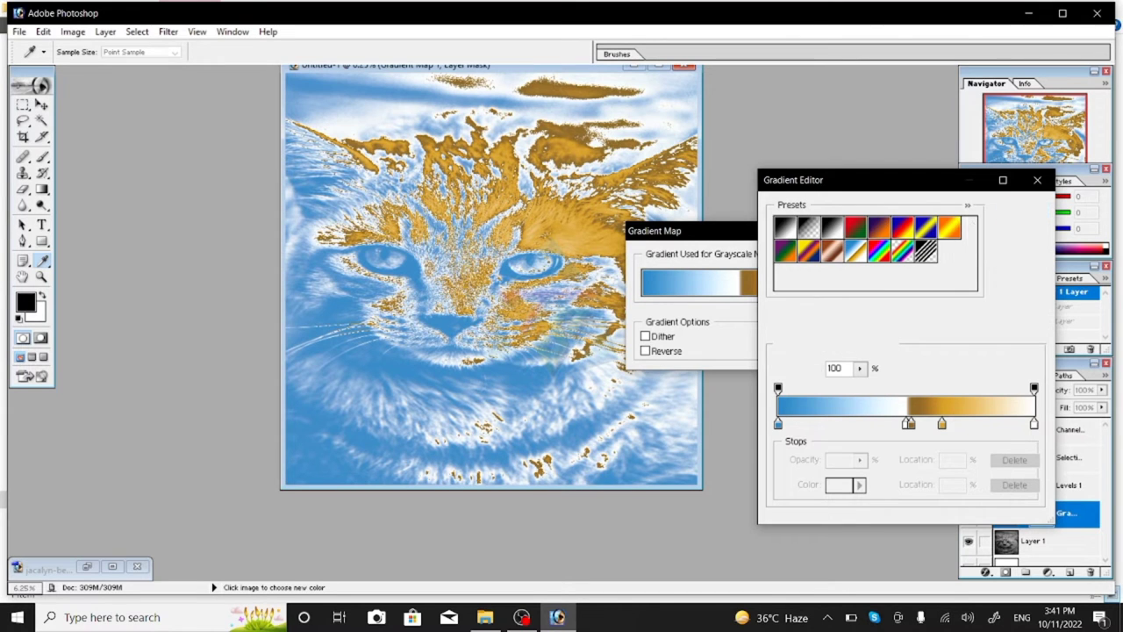
pyautogui.press('Return')
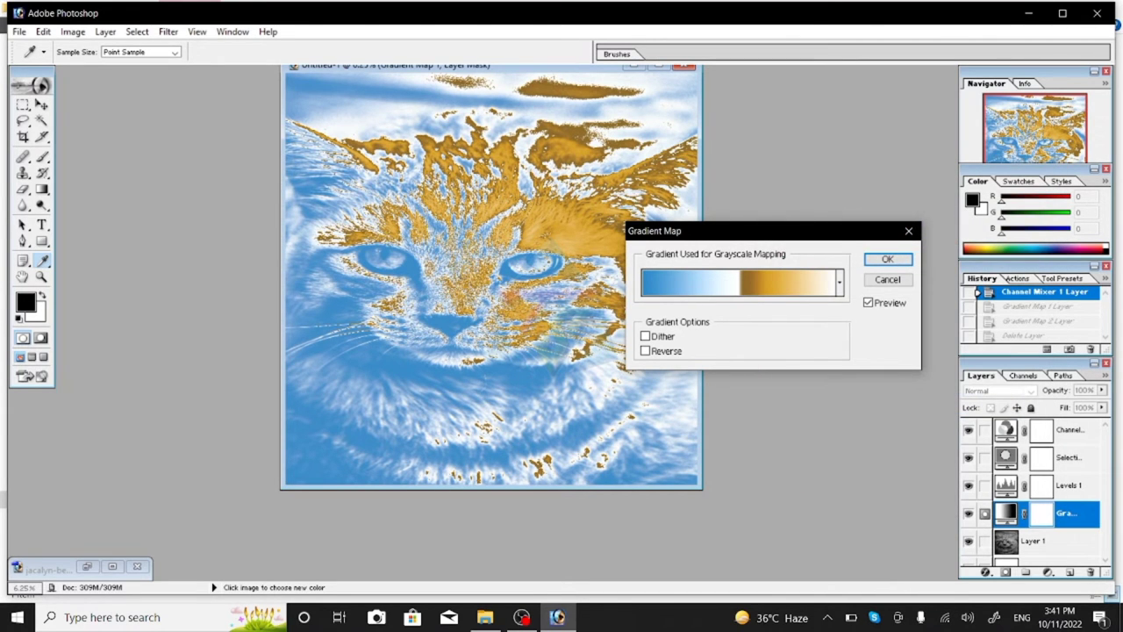
# Commit the Chrome gradient map, step history back to Selective Color 1, and cancel a layer duplicate
pyautogui.press('Return')
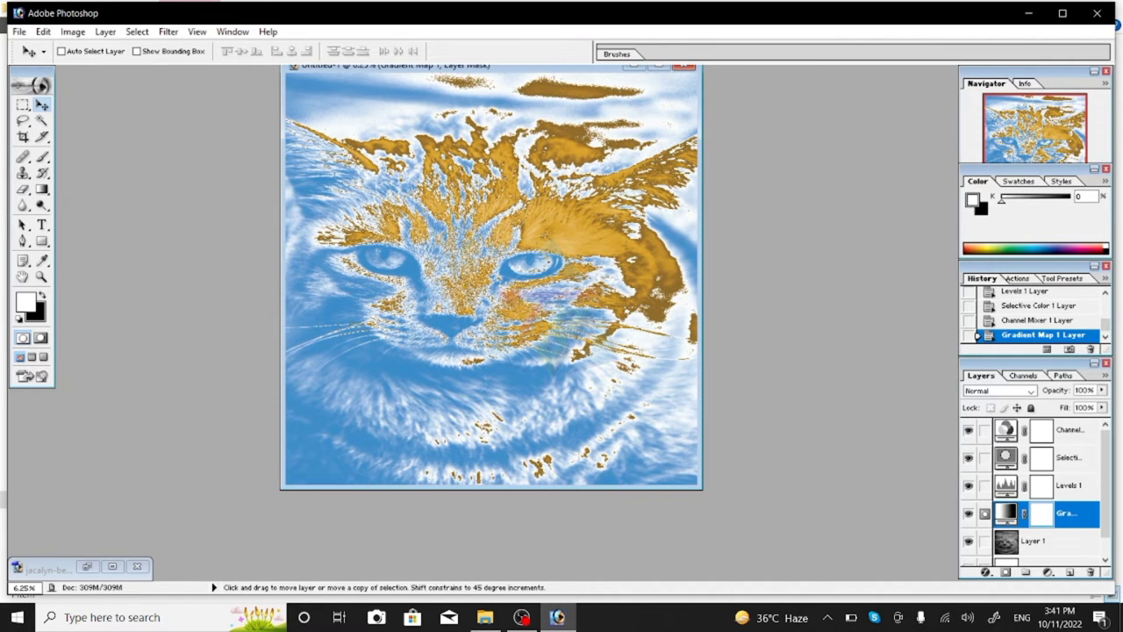
pyautogui.hotkey('ctrl', 'alt', 'z')
pyautogui.hotkey('ctrl', 'alt', 'z')
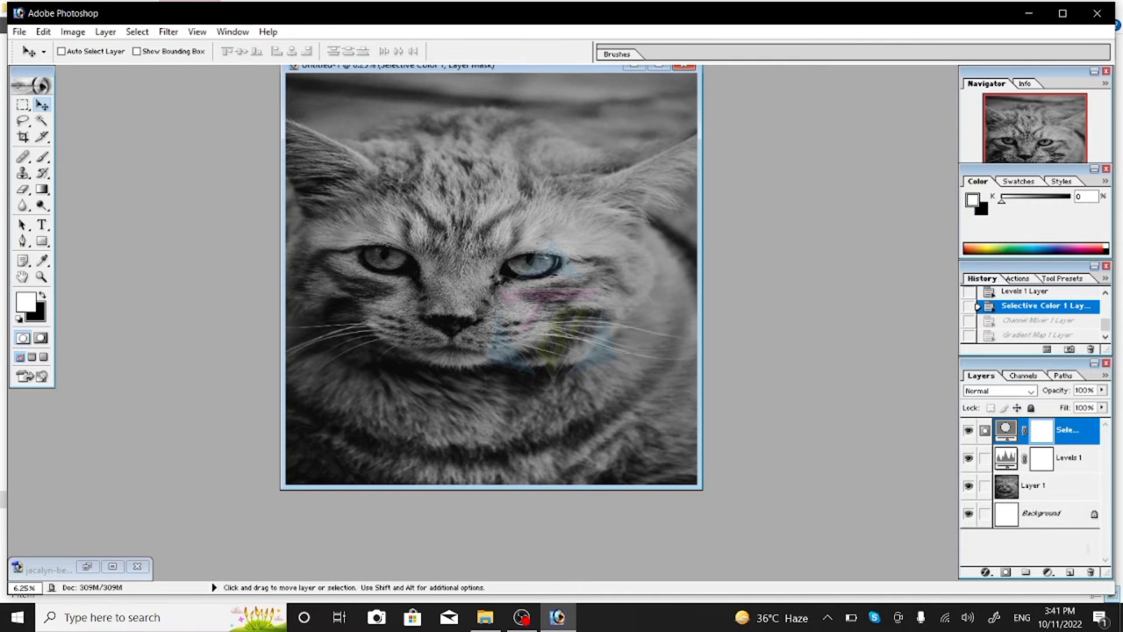
pyautogui.rightClick(1070, 429)
pyautogui.click(1013, 418)
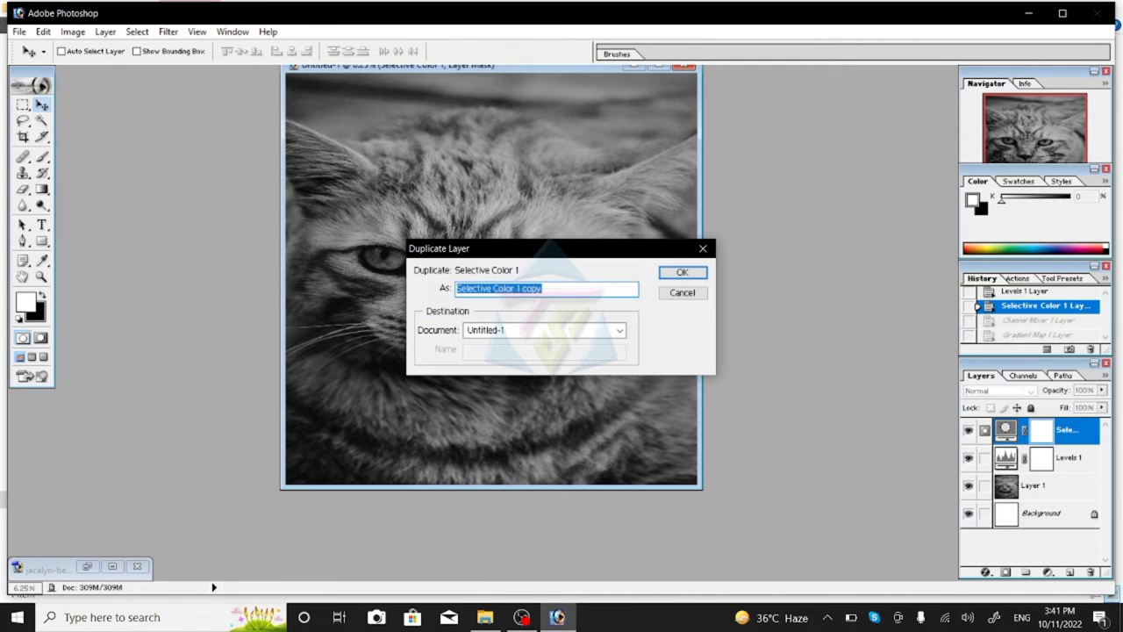
pyautogui.press('Return')
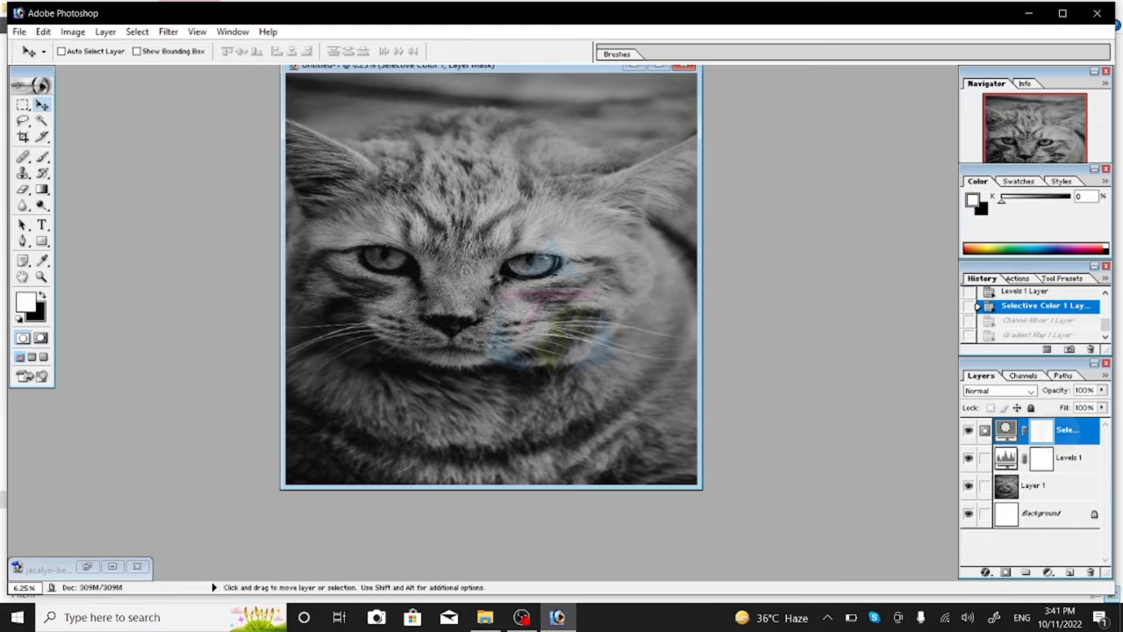
# Delete the Selective Color 1 and Levels 1 layers, leaving Layer 1 above Background
pyautogui.rightClick(1066, 429)
pyautogui.click(991, 310)
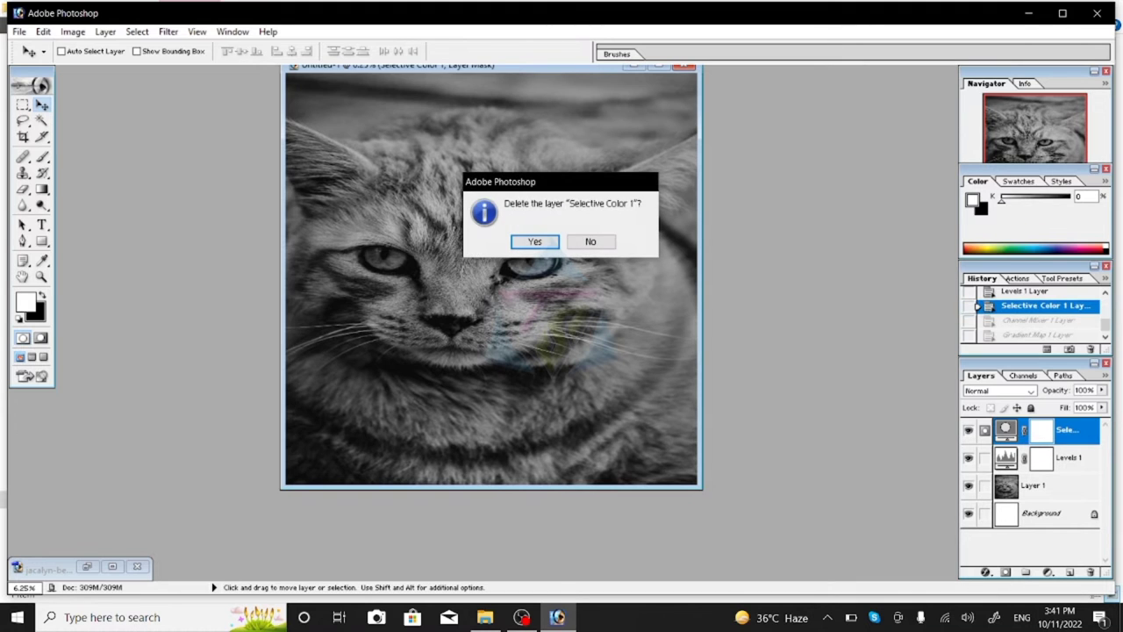
pyautogui.press('Return')
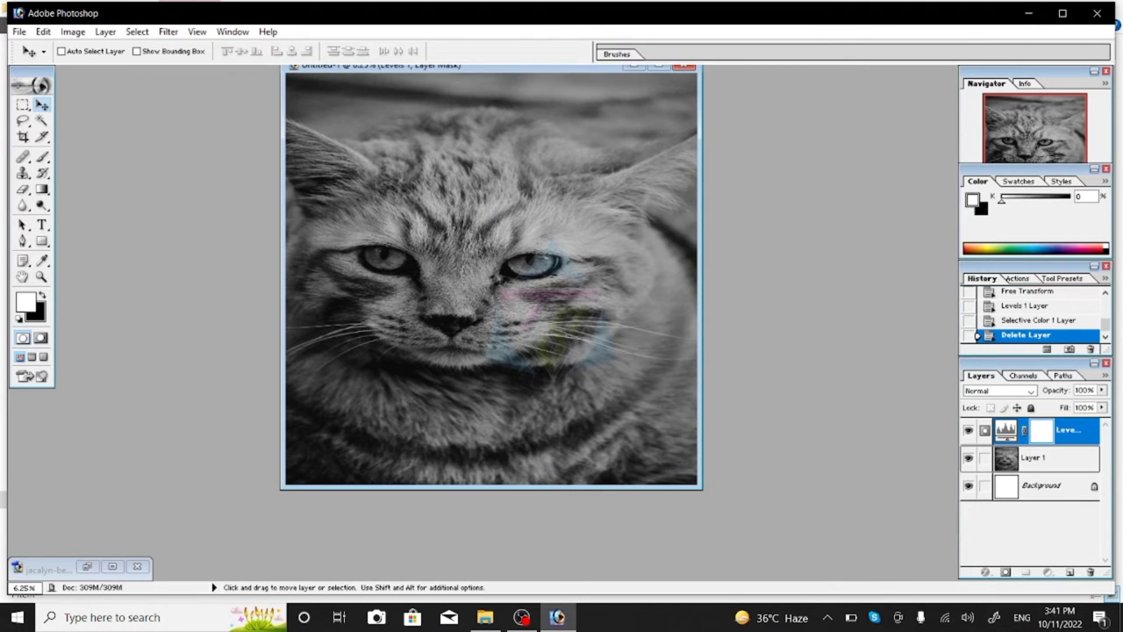
pyautogui.rightClick(1066, 429)
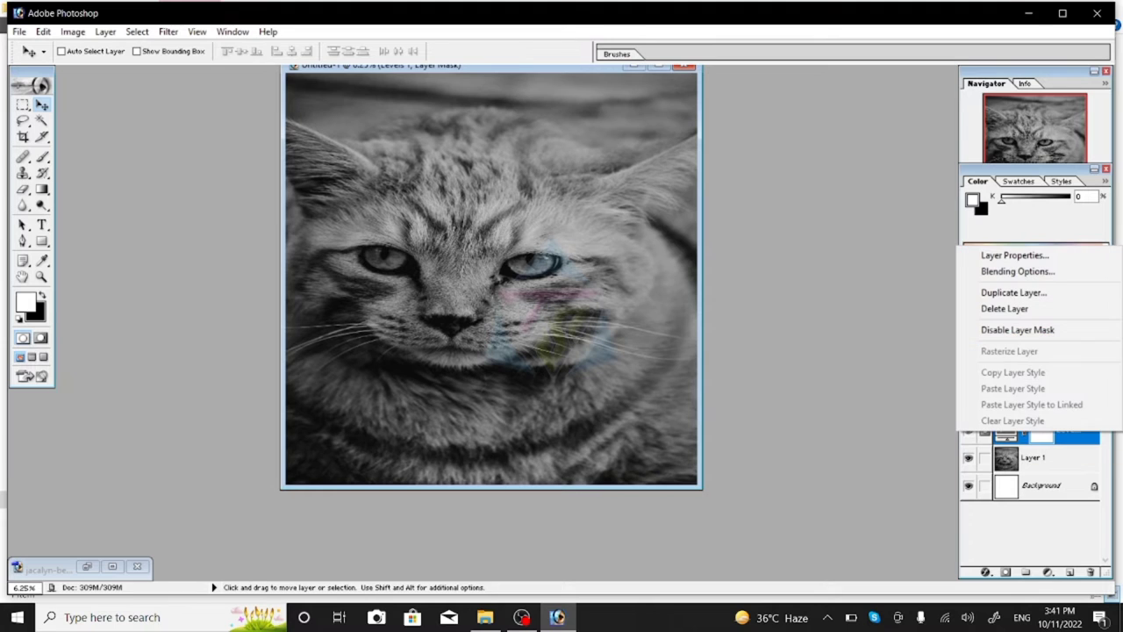
pyautogui.click(1005, 308)
pyautogui.press('Return')
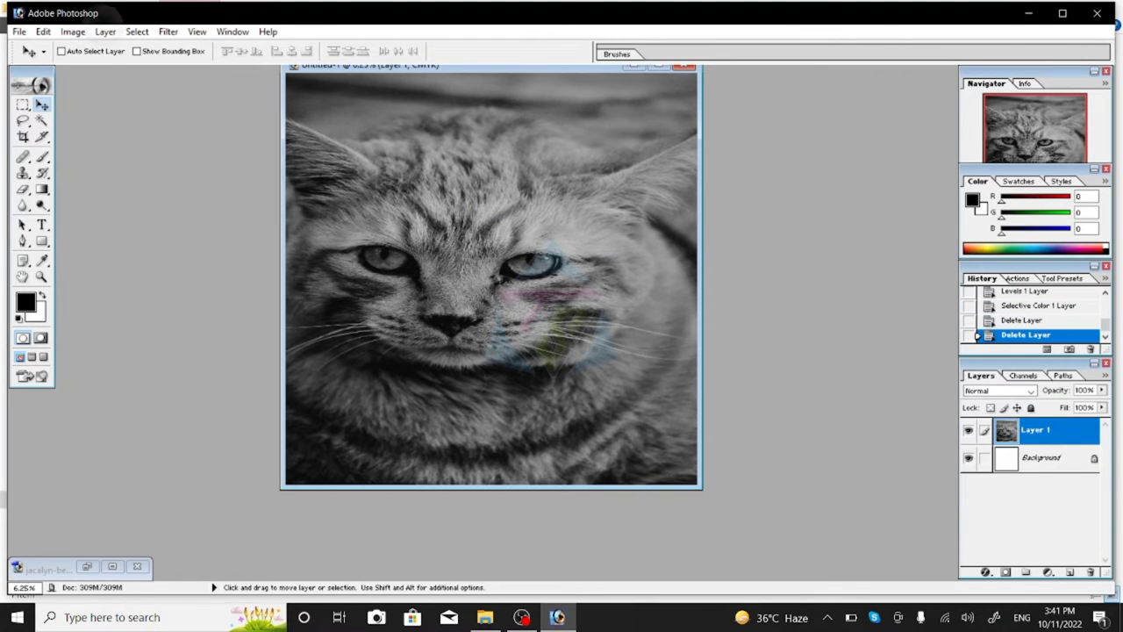
pyautogui.click(106, 32)
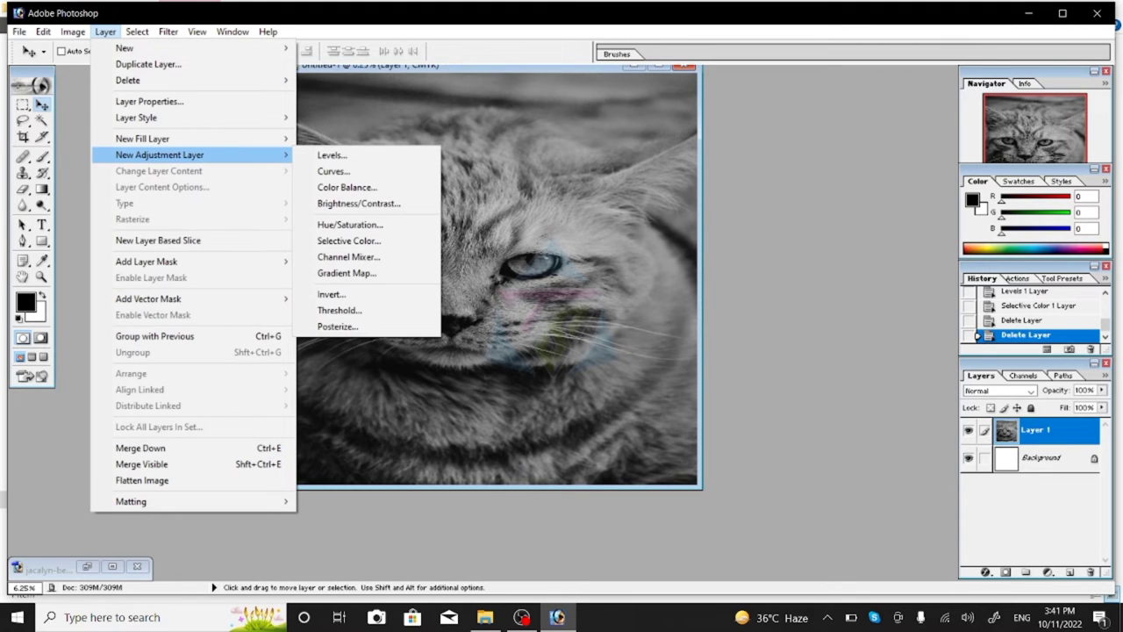
# Add an Invert 1 adjustment layer, shift the document window, then undo the Invert layer
pyautogui.click(331, 294)
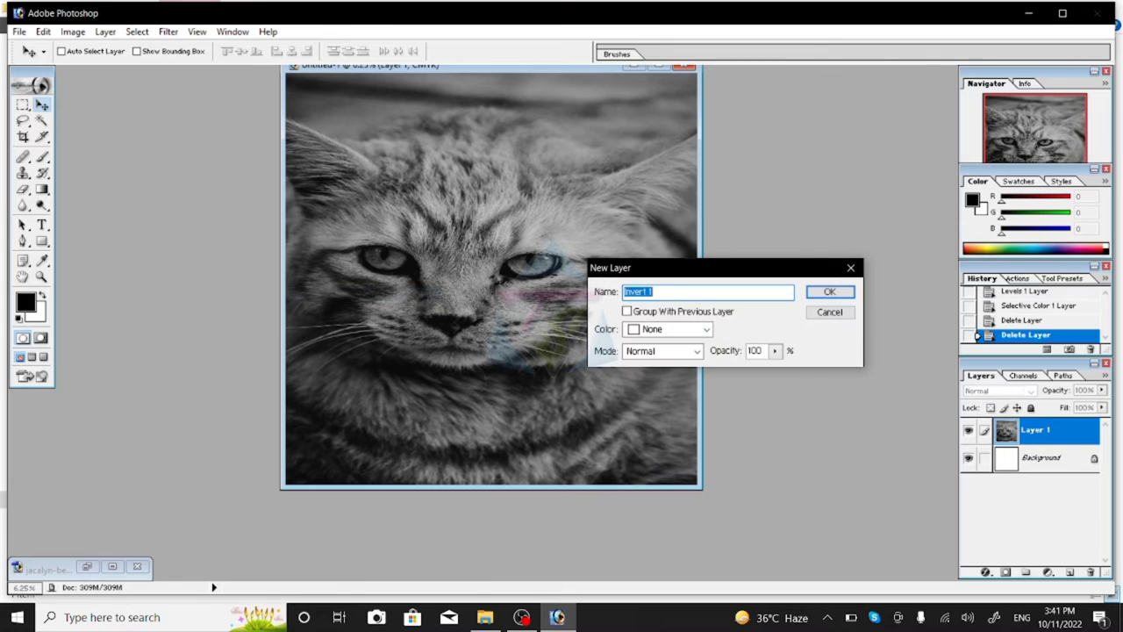
pyautogui.press('Return')
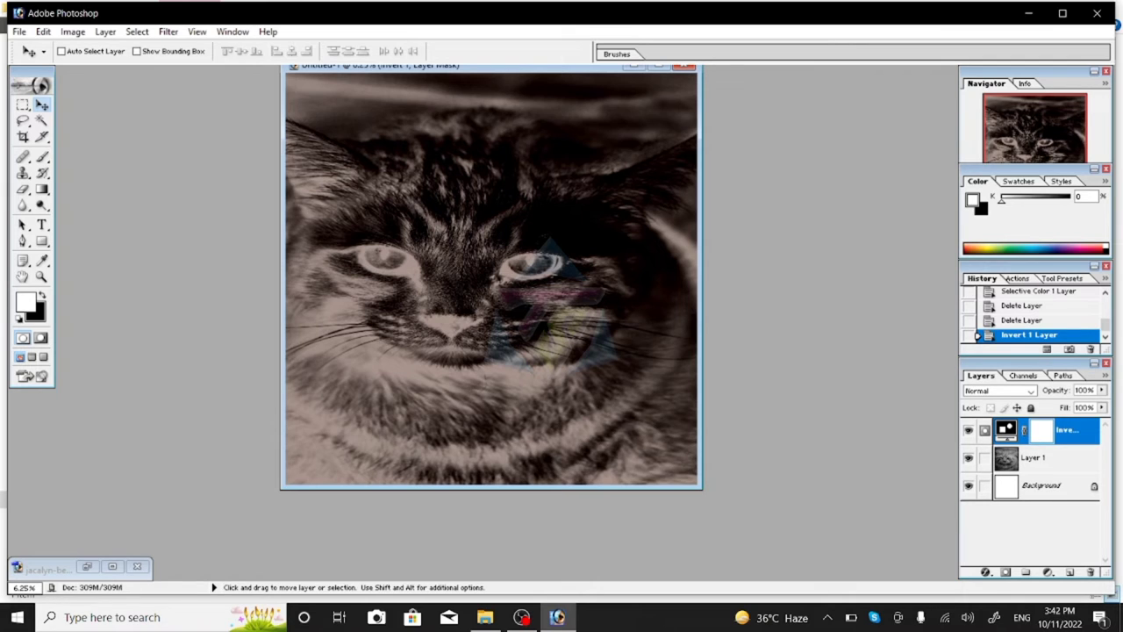
pyautogui.moveTo(530, 66); pyautogui.dragTo(545, 93)
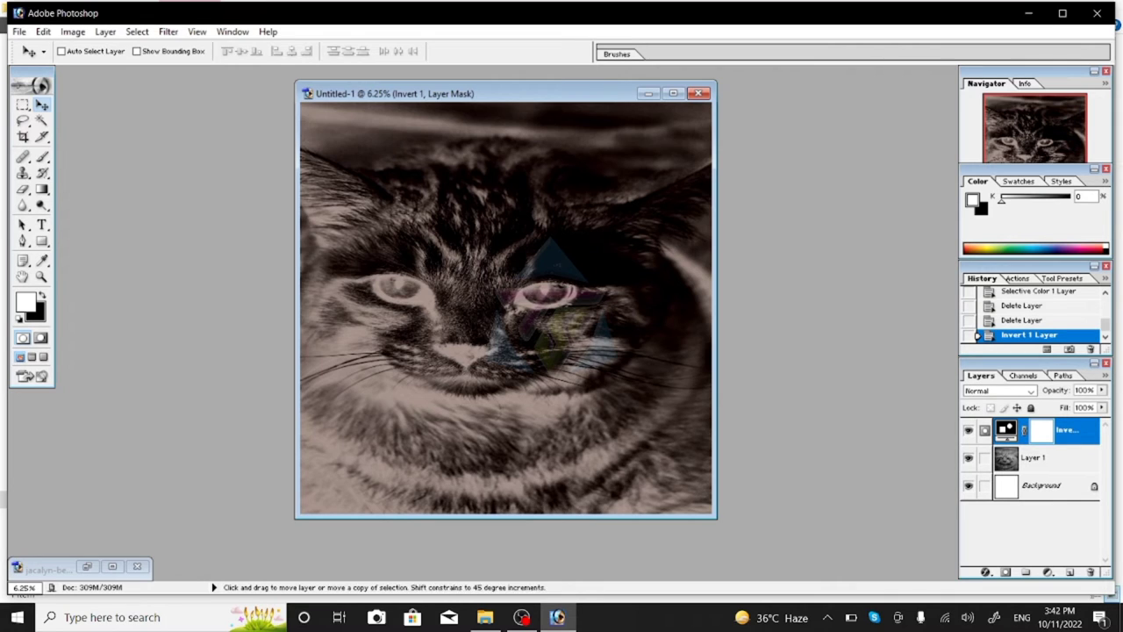
pyautogui.hotkey('ctrl', 'z')
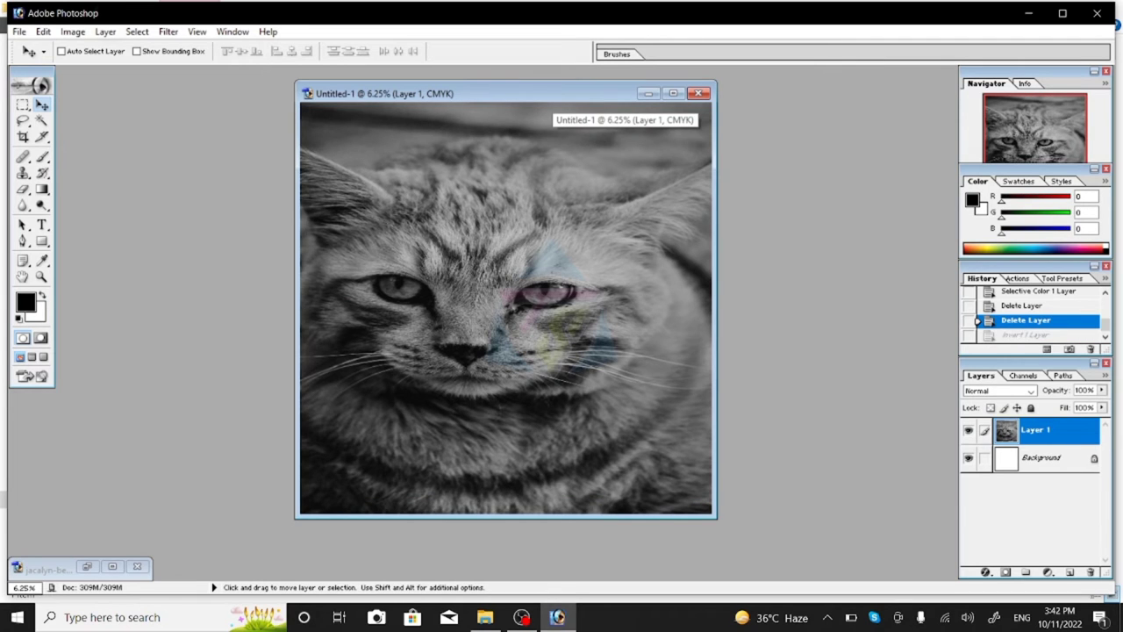
# Add a Threshold 1 layer at level 68, lower it slightly and commit, then undo it
pyautogui.click(105, 32)
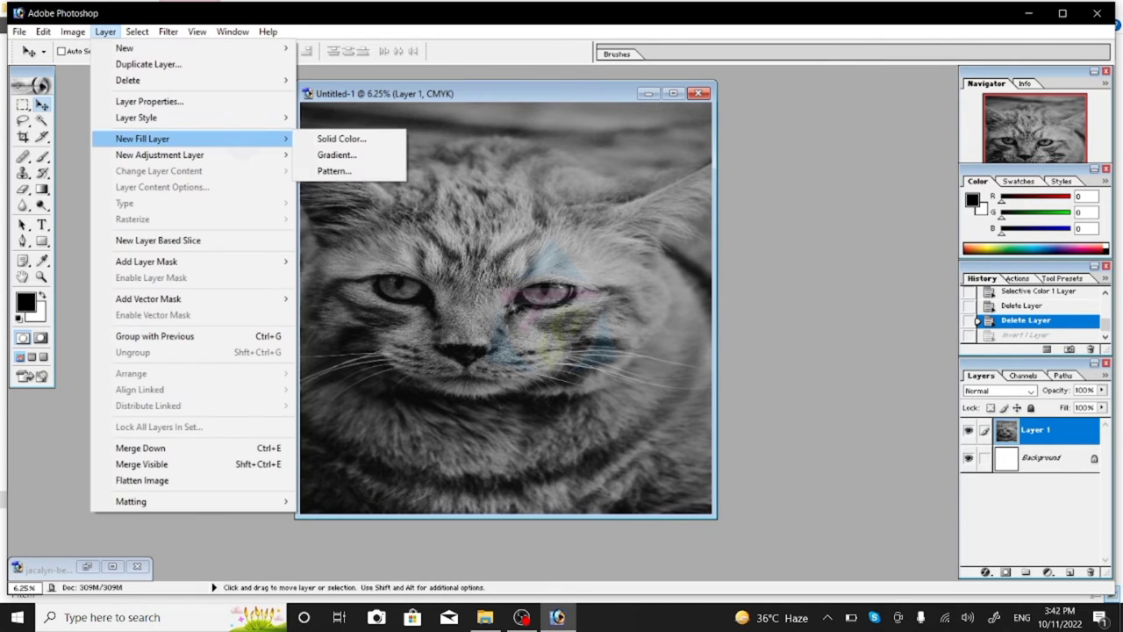
pyautogui.click(332, 154)
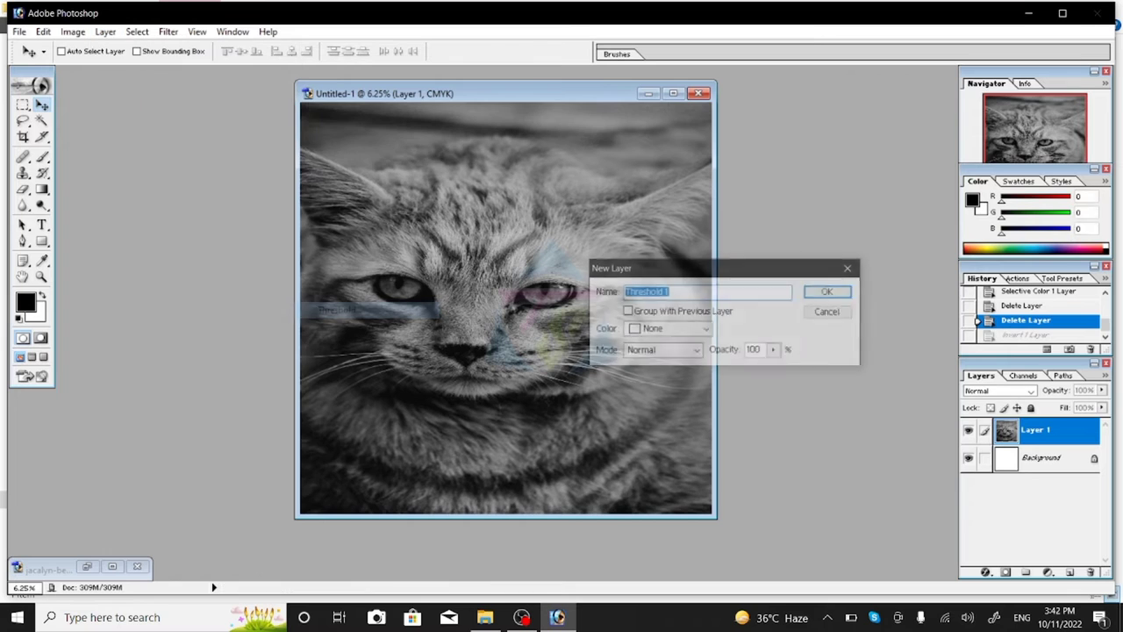
pyautogui.press('Return')
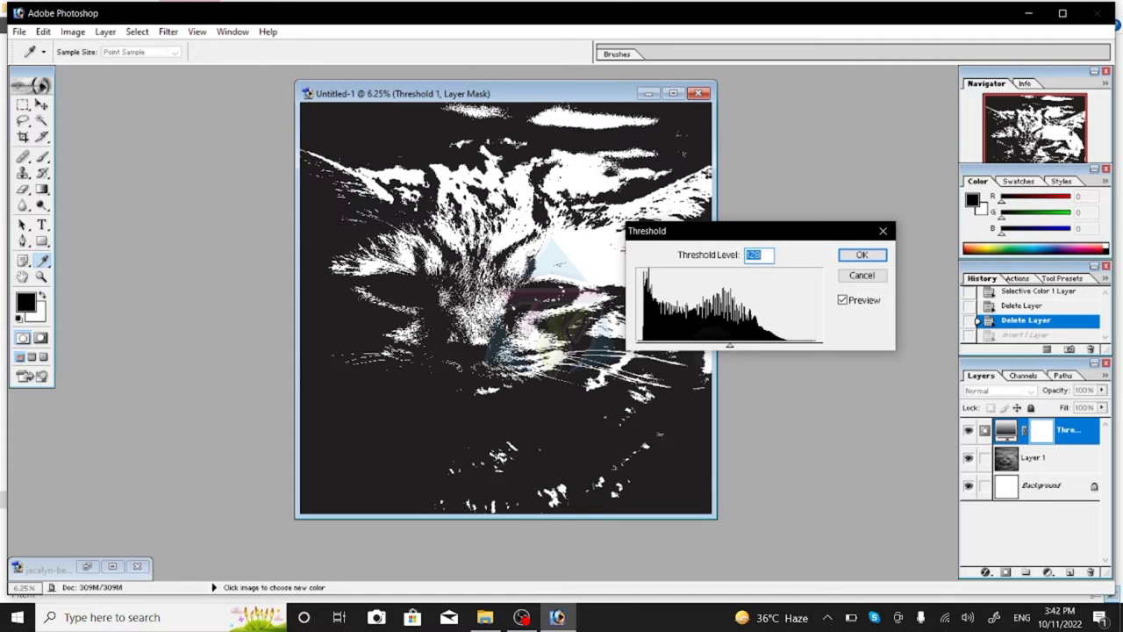
pyautogui.write('68')
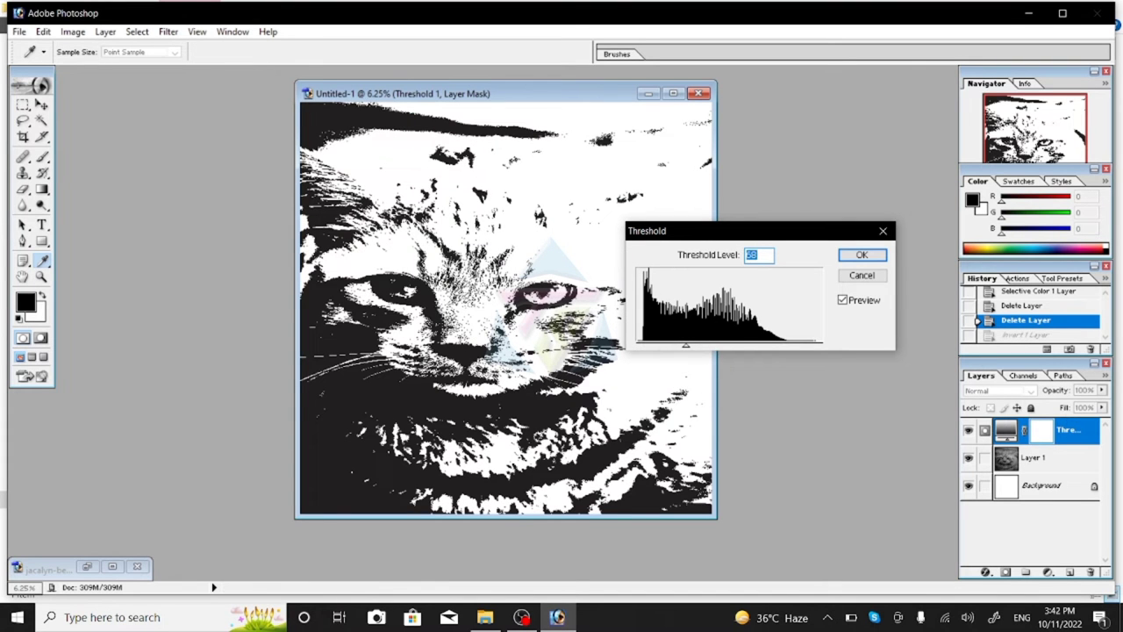
pyautogui.moveTo(686, 344)
pyautogui.mouseDown()
pyautogui.moveTo(660, 344)
pyautogui.moveTo(765, 344)
pyautogui.moveTo(670, 344)
pyautogui.mouseUp()
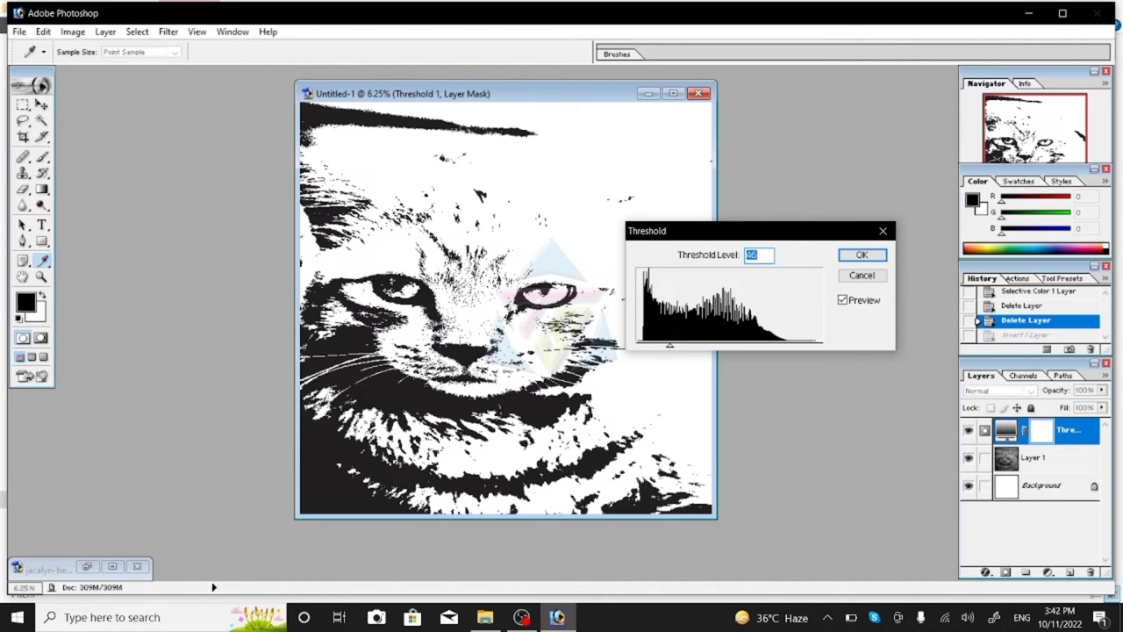
pyautogui.moveTo(669, 345); pyautogui.dragTo(667, 345)
pyautogui.press('Return')
pyautogui.press('v')
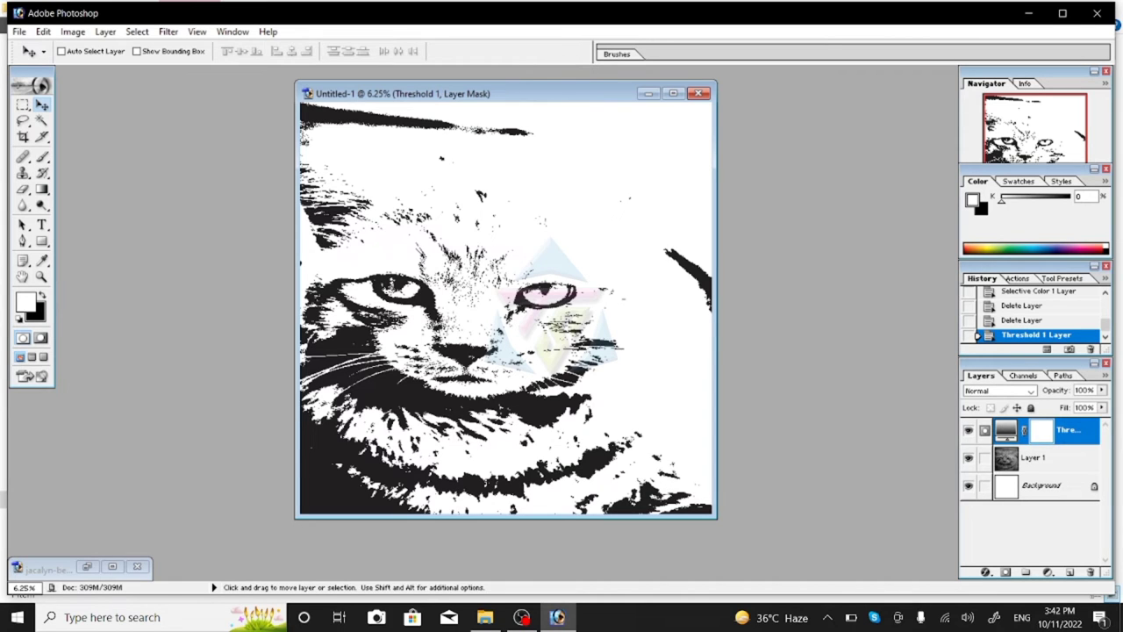
pyautogui.hotkey('ctrl', 'z')
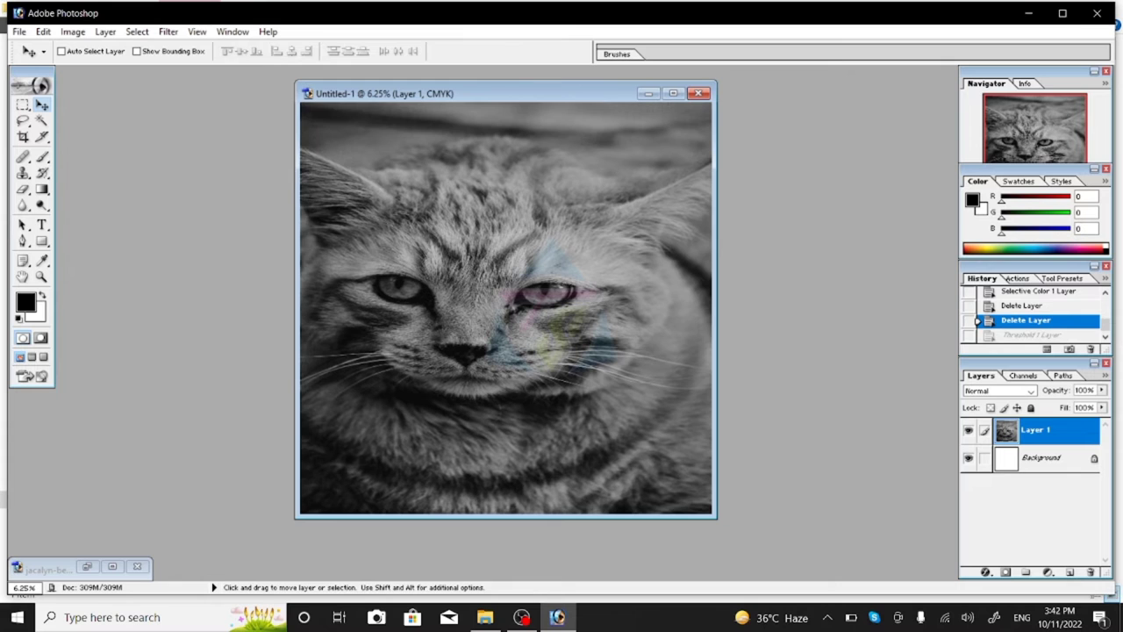
# Add and commit a Posterize 1 adjustment layer, then float the document window and start opening a file
pyautogui.click(105, 32)
pyautogui.moveTo(160, 154)
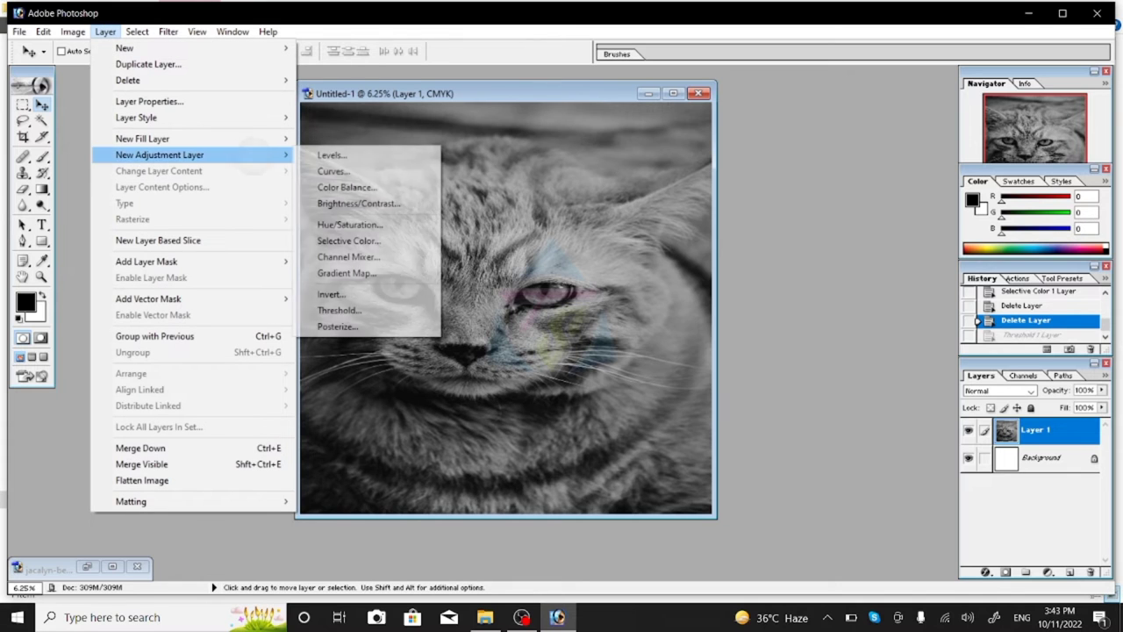
pyautogui.click(337, 327)
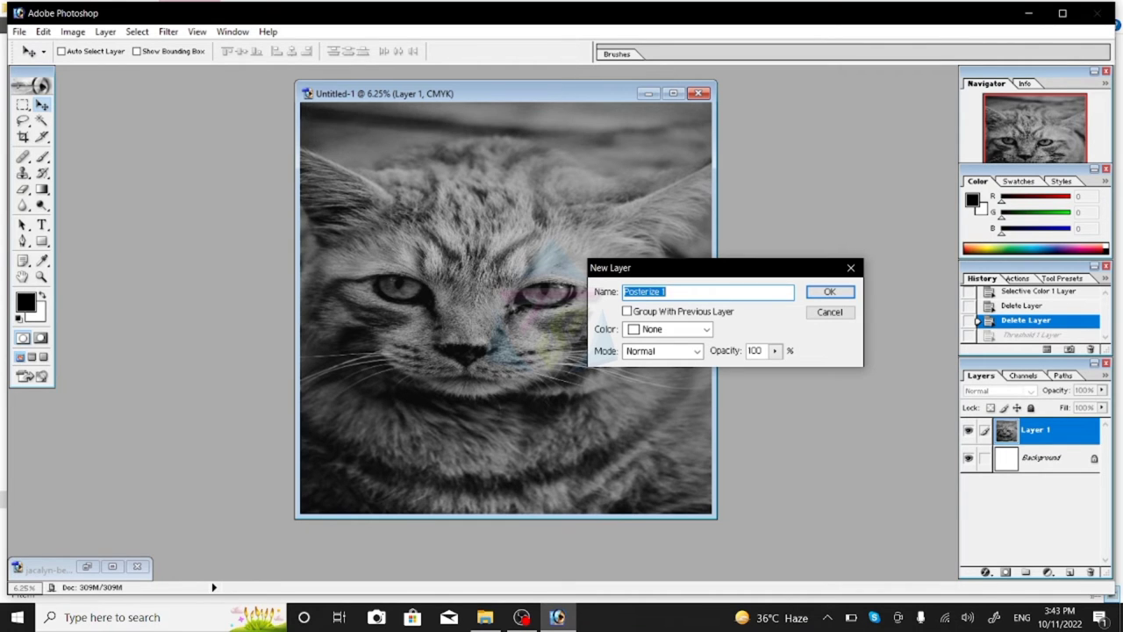
pyautogui.press('Return')
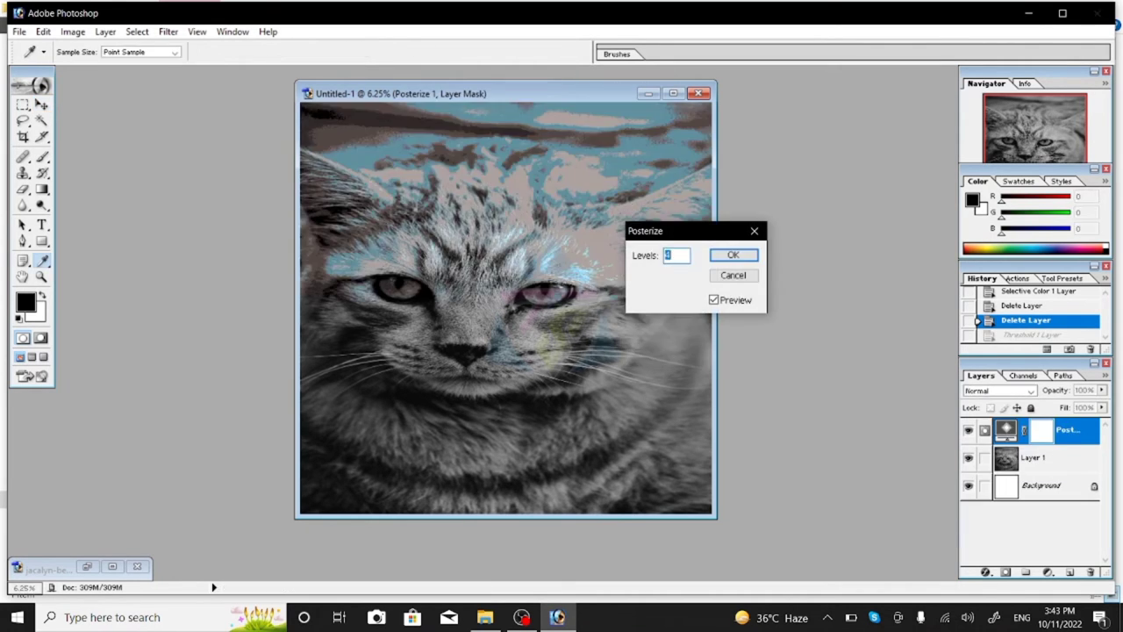
pyautogui.moveTo(667, 231); pyautogui.dragTo(771, 244)
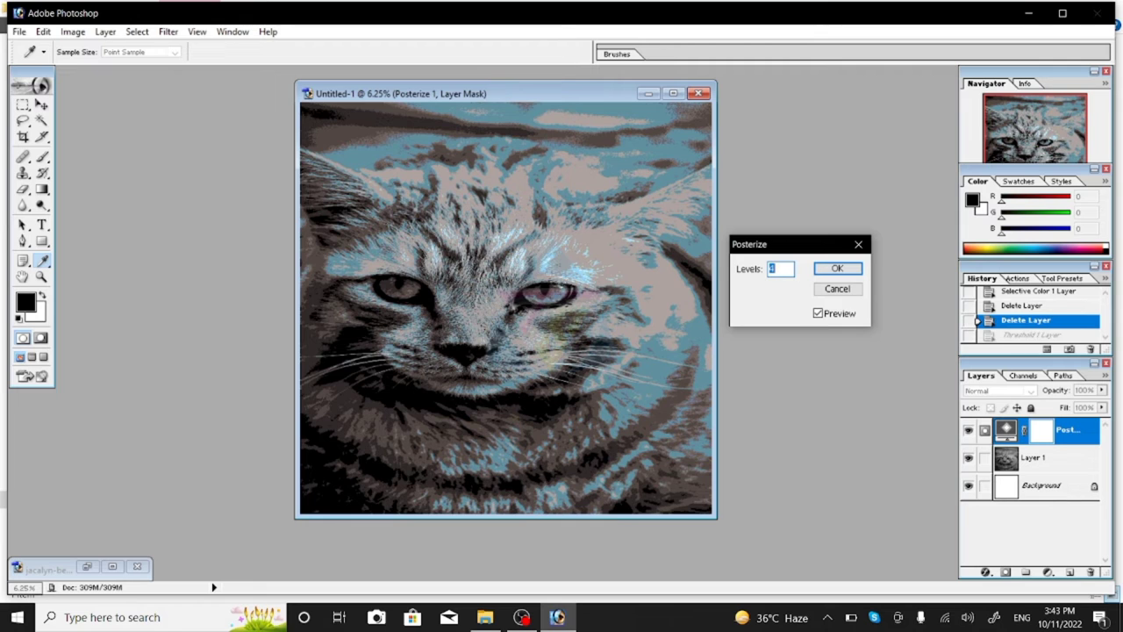
pyautogui.press('Return')
pyautogui.press('v')
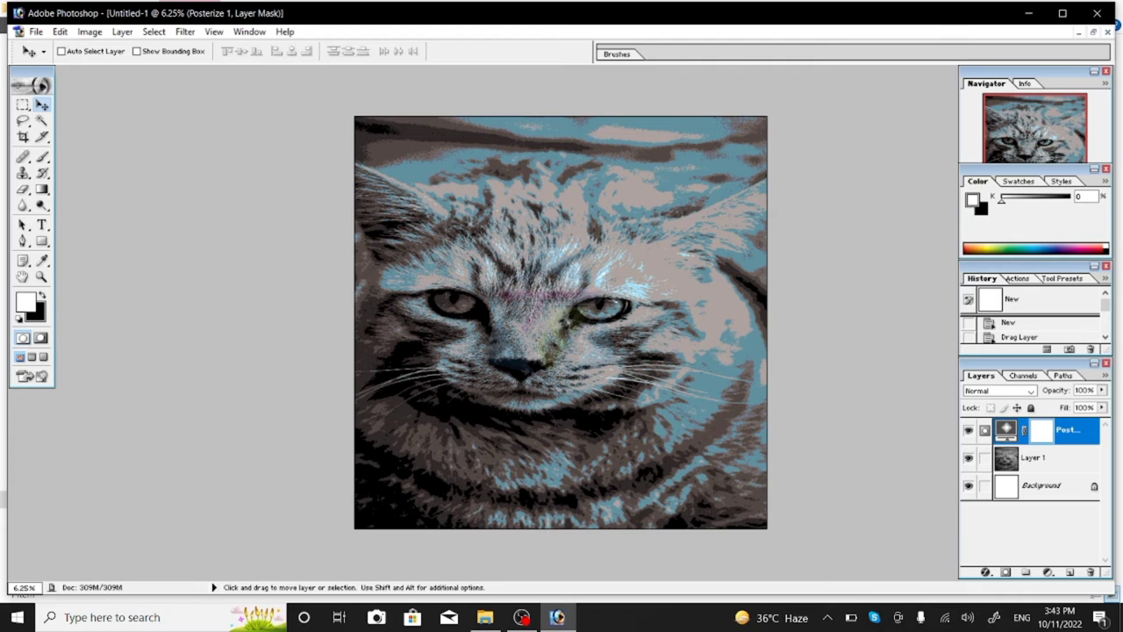
pyautogui.click(1092, 32)
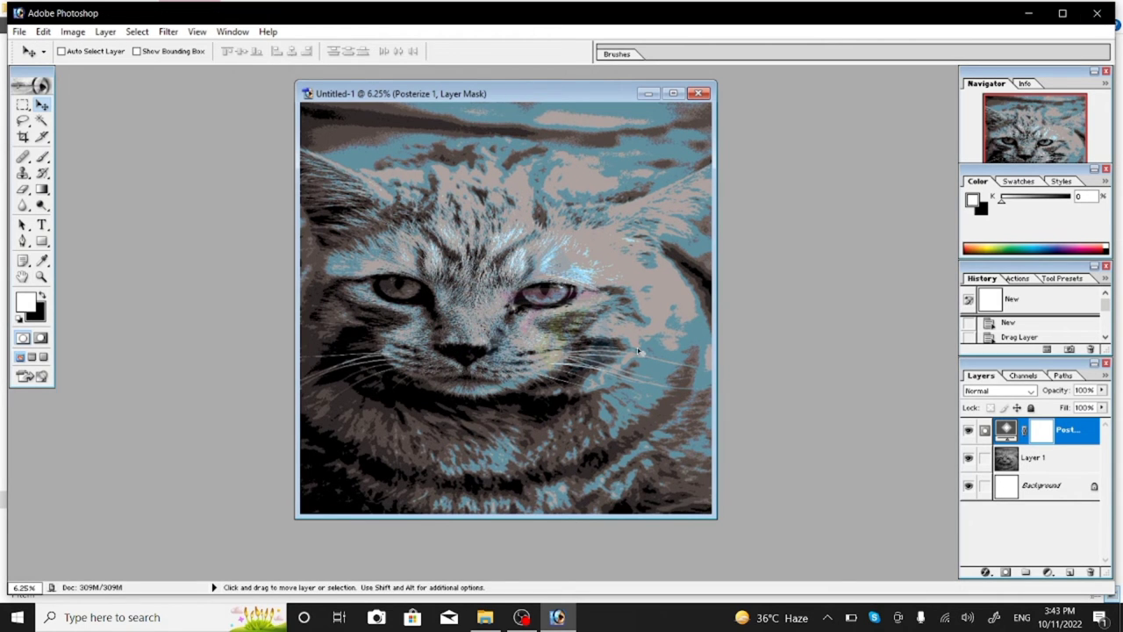
pyautogui.hotkey('ctrl', 'o')
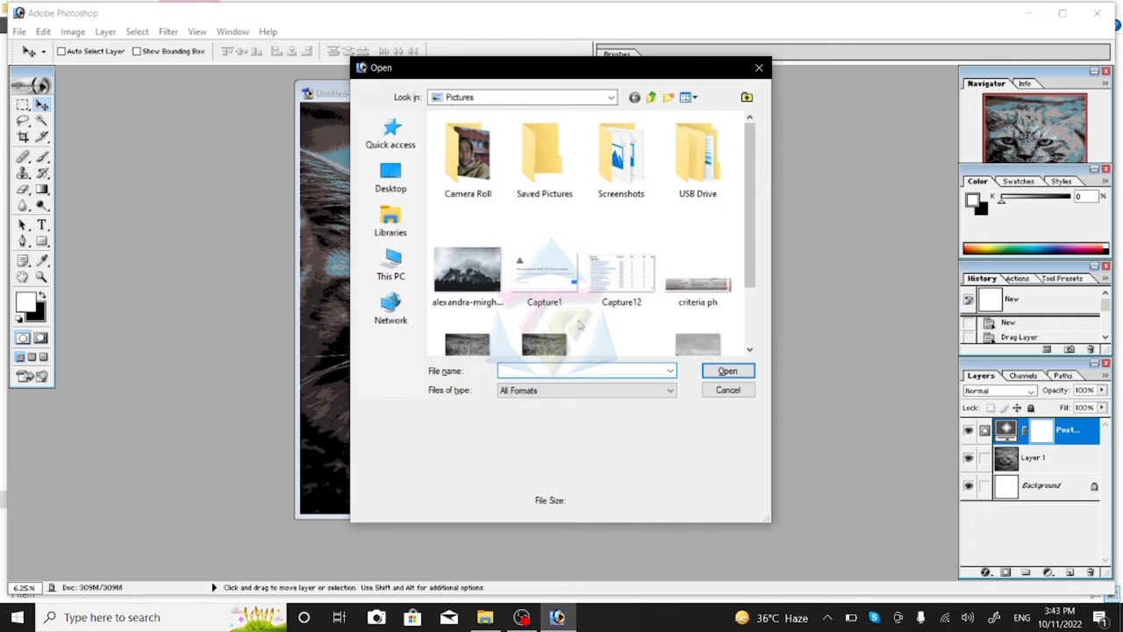
# Open the cat JPEG from Pictures, minimize it, and bring up the Layer menu
pyautogui.doubleClick(542, 345)
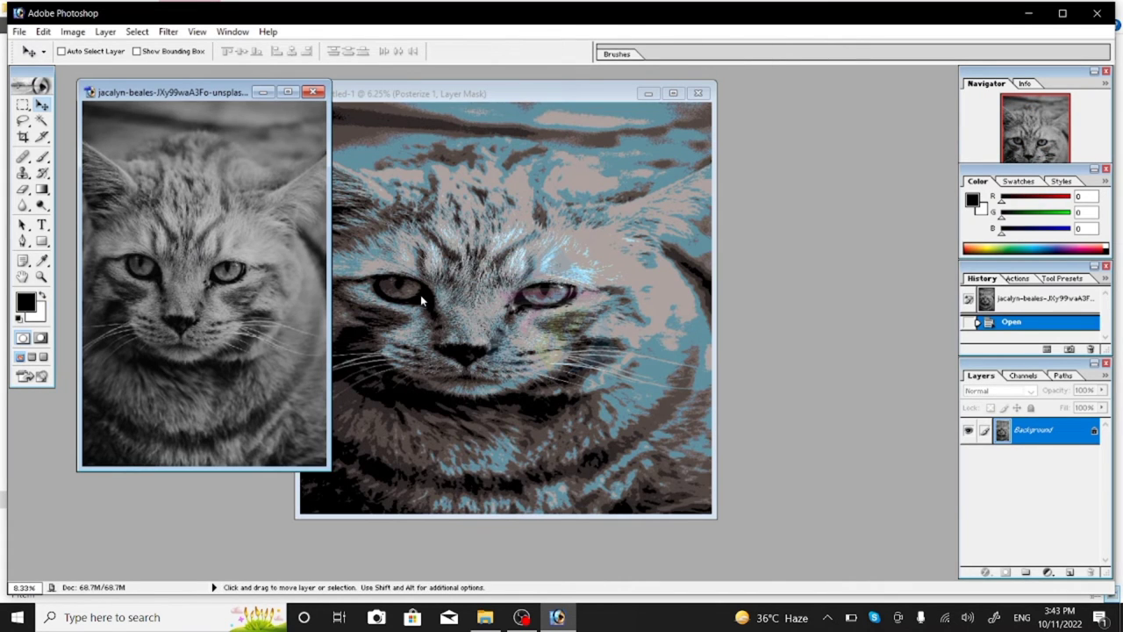
pyautogui.click(262, 92)
pyautogui.click(105, 32)
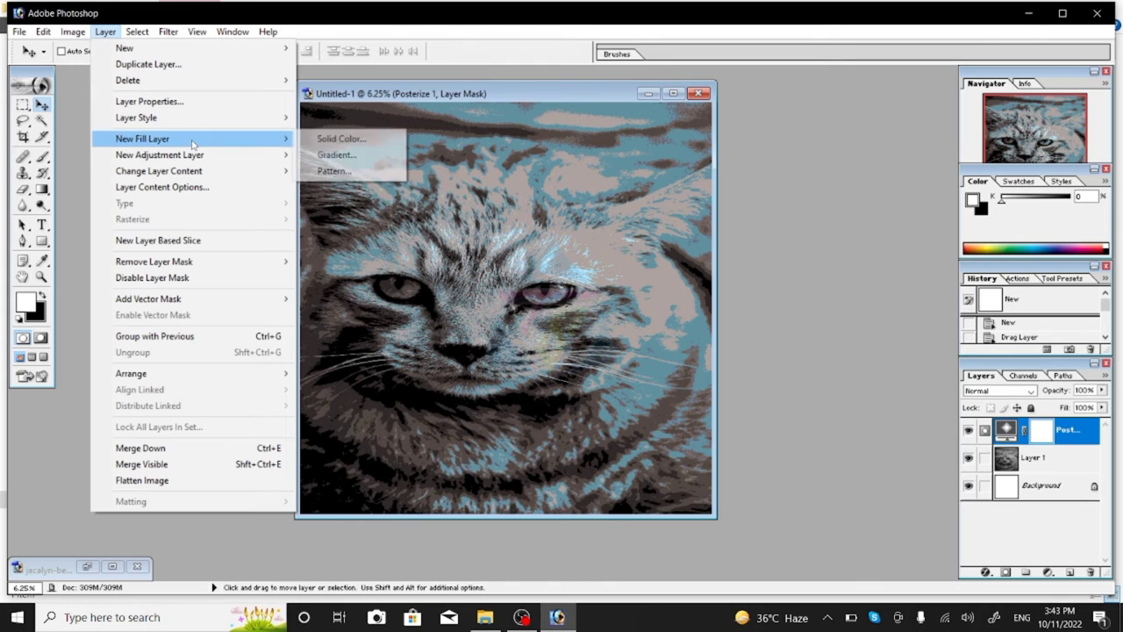
pyautogui.moveTo(159, 171)
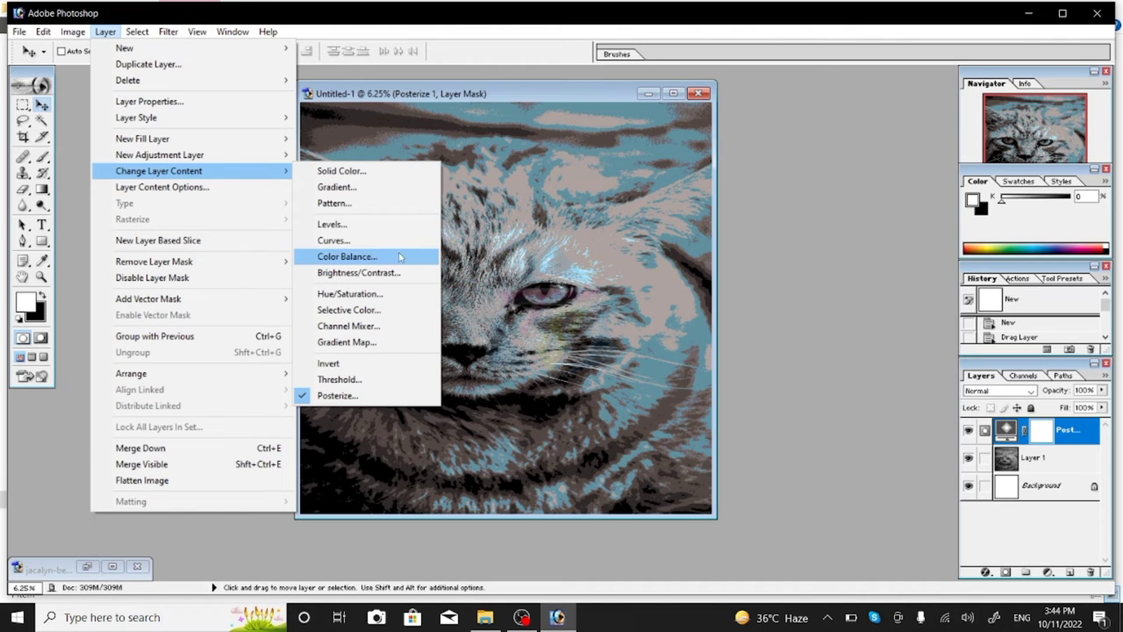
# Swap the Posterize layer's content for a solid green Color Fill
pyautogui.click(351, 172)
pyautogui.click(564, 265)
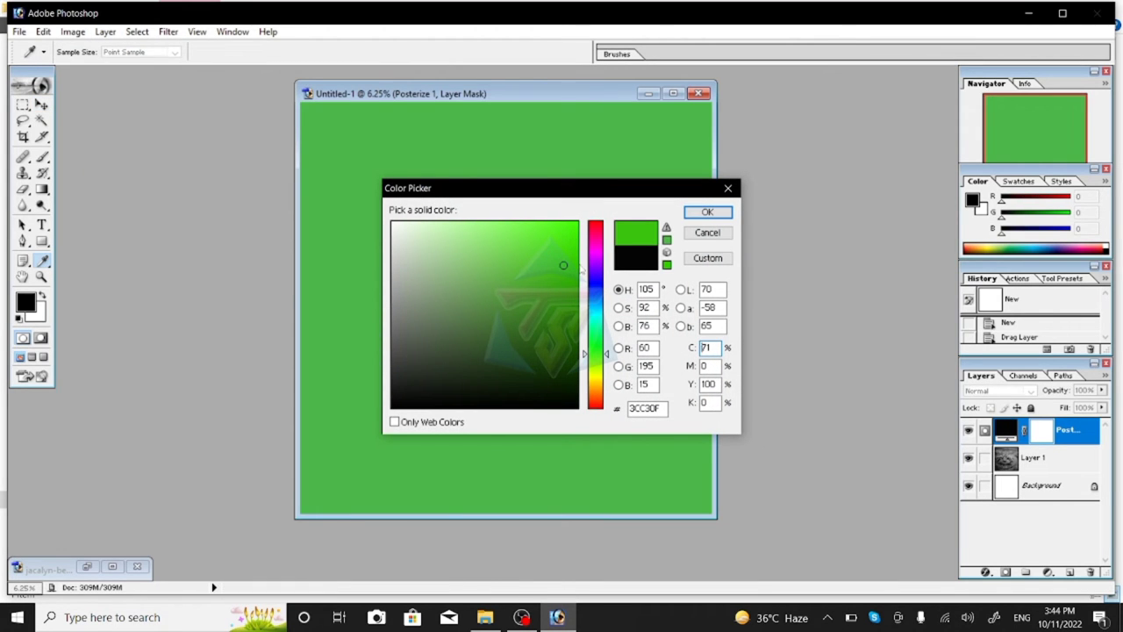
pyautogui.press('Return')
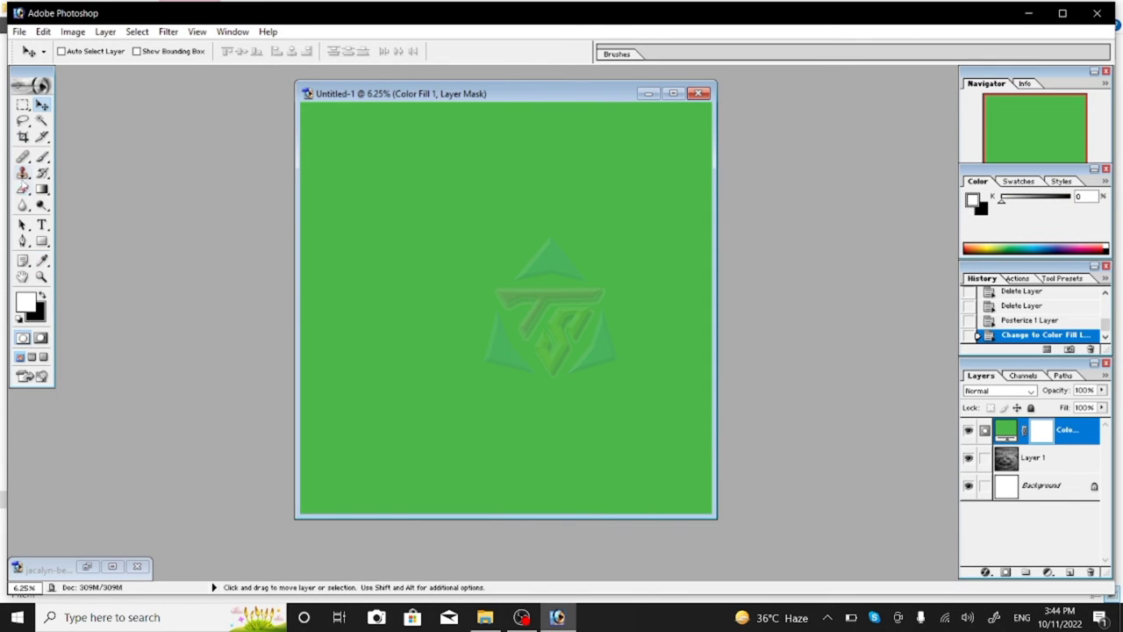
# Select the Eraser, enlarge its brush to 220 px and set opacity to 43%
pyautogui.click(24, 190)
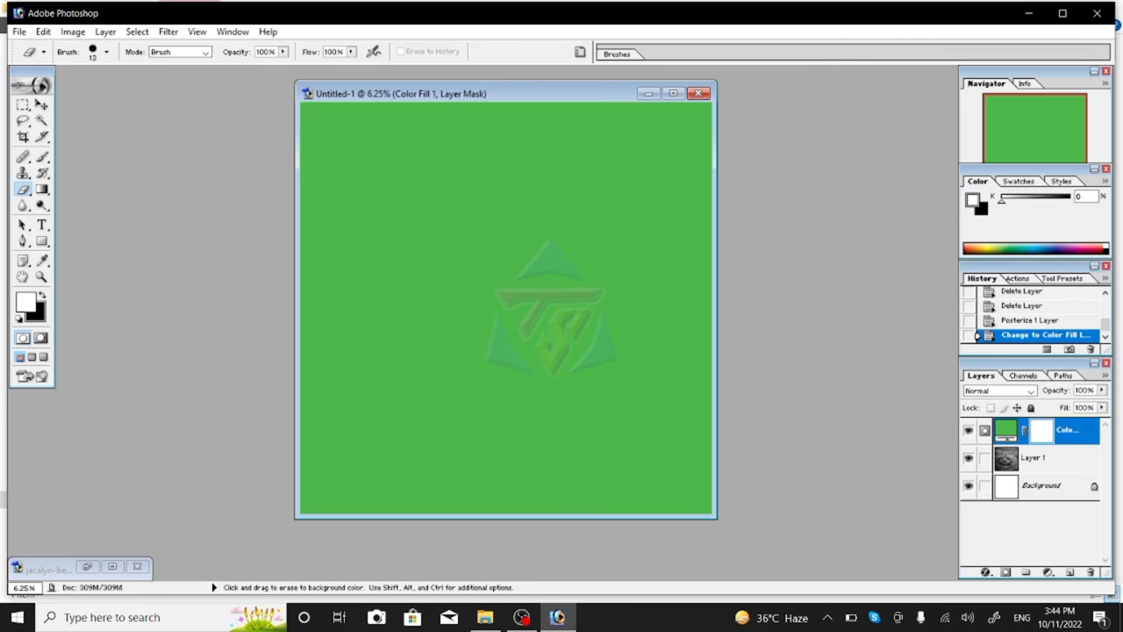
pyautogui.click(106, 52)
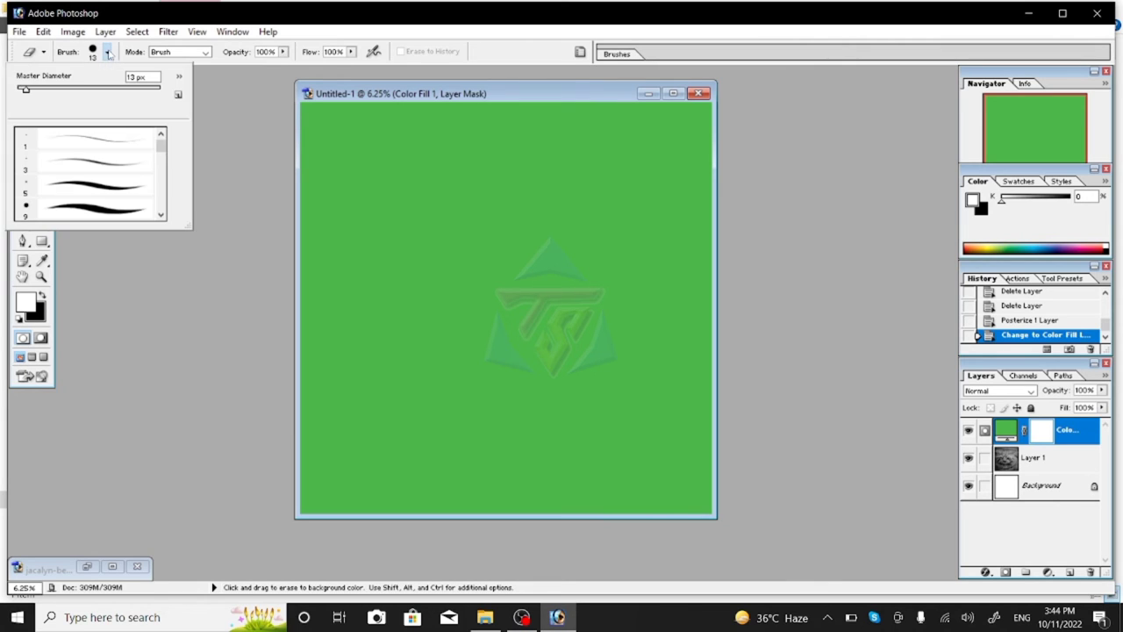
pyautogui.moveTo(25, 89); pyautogui.dragTo(127, 90)
pyautogui.click(288, 61)
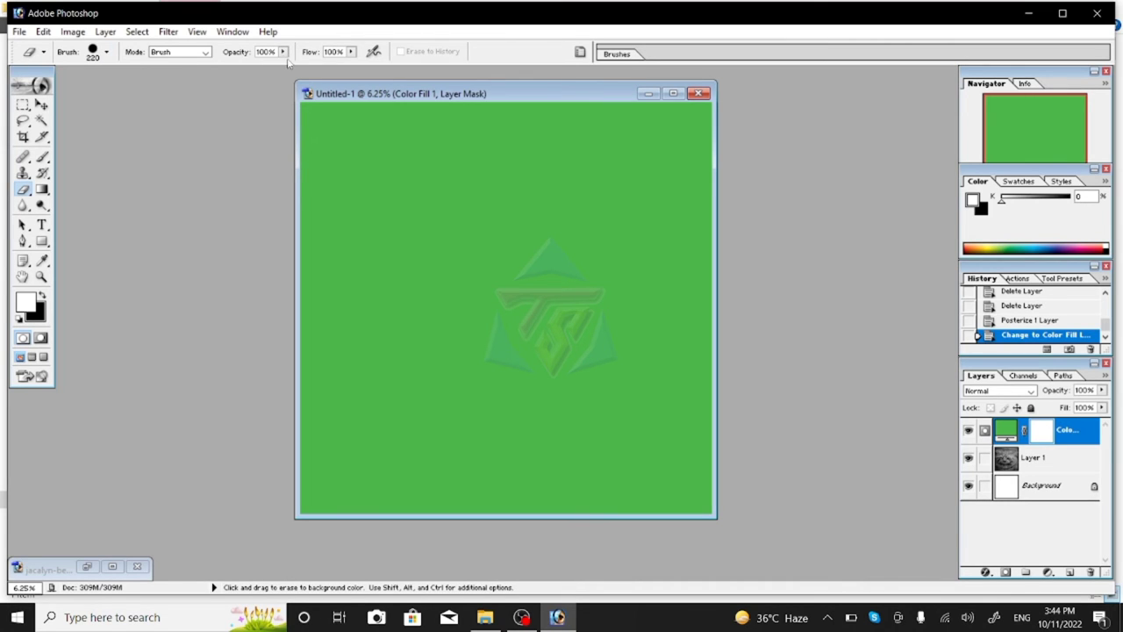
pyautogui.click(283, 52)
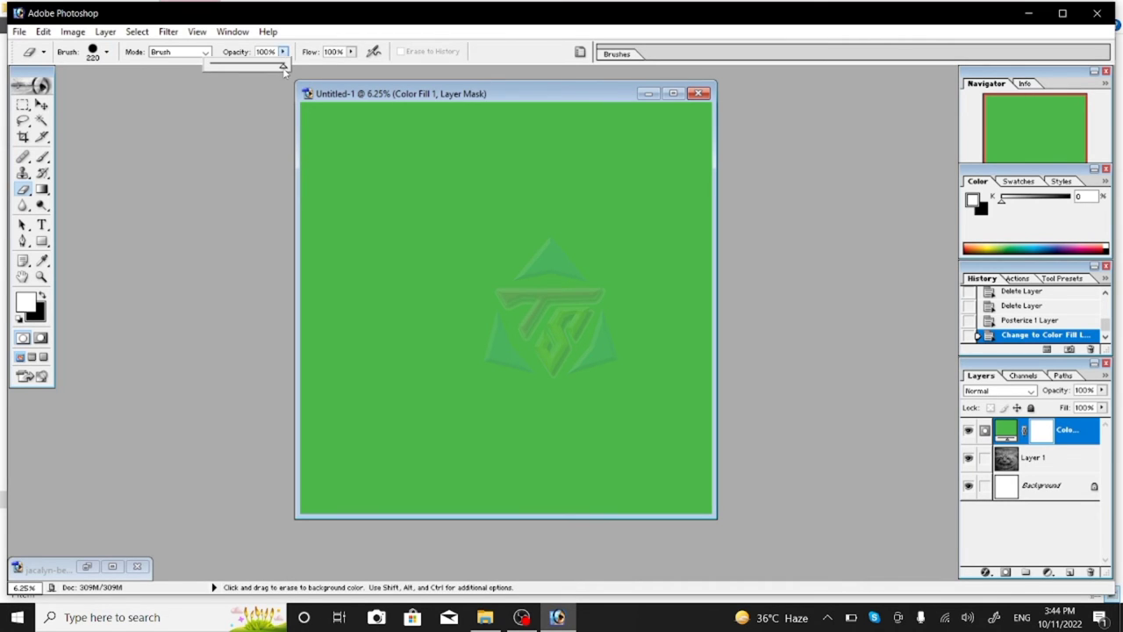
pyautogui.moveTo(283, 67); pyautogui.dragTo(241, 70)
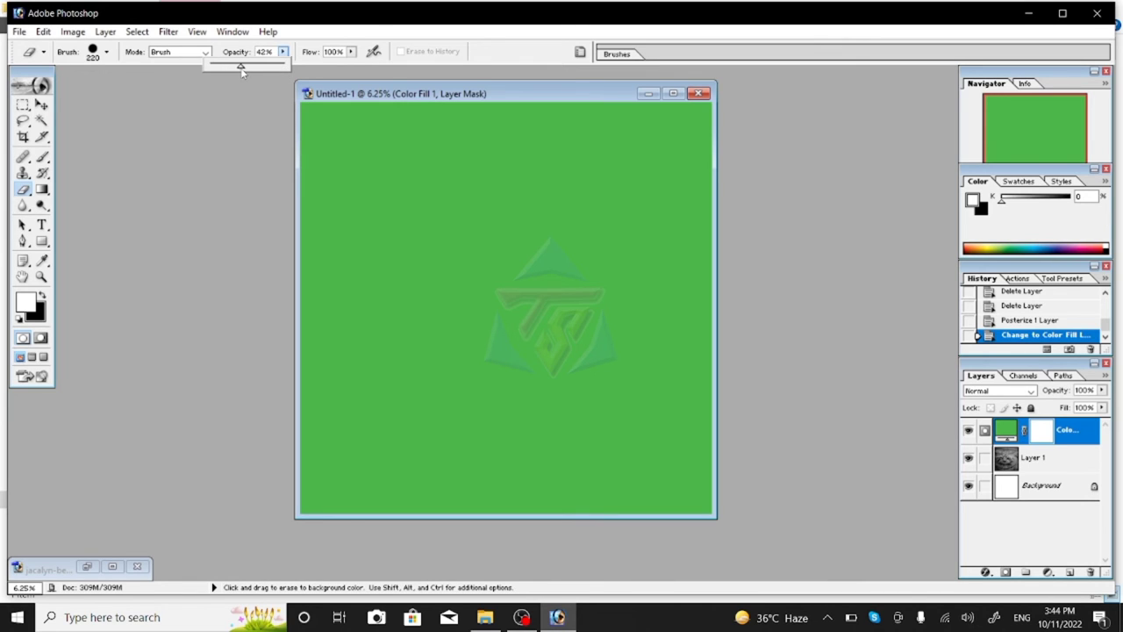
# Choose the 55 px brush preset and enlarge it to 2500 px
pyautogui.click(106, 52)
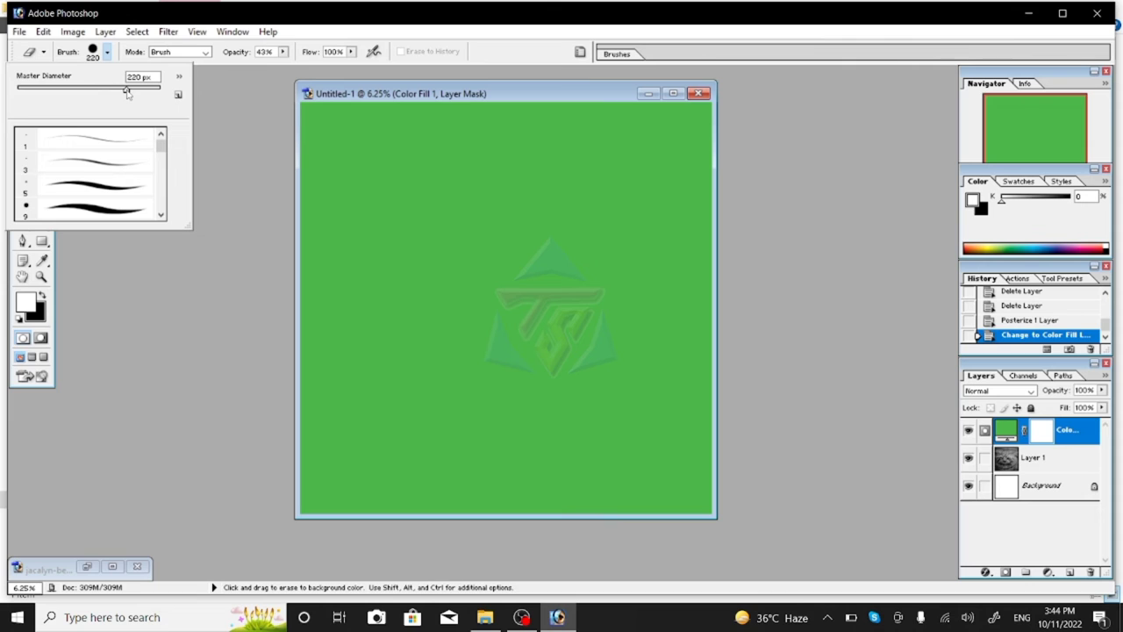
pyautogui.moveTo(129, 92); pyautogui.dragTo(161, 89)
pyautogui.moveTo(160, 145); pyautogui.dragTo(162, 206)
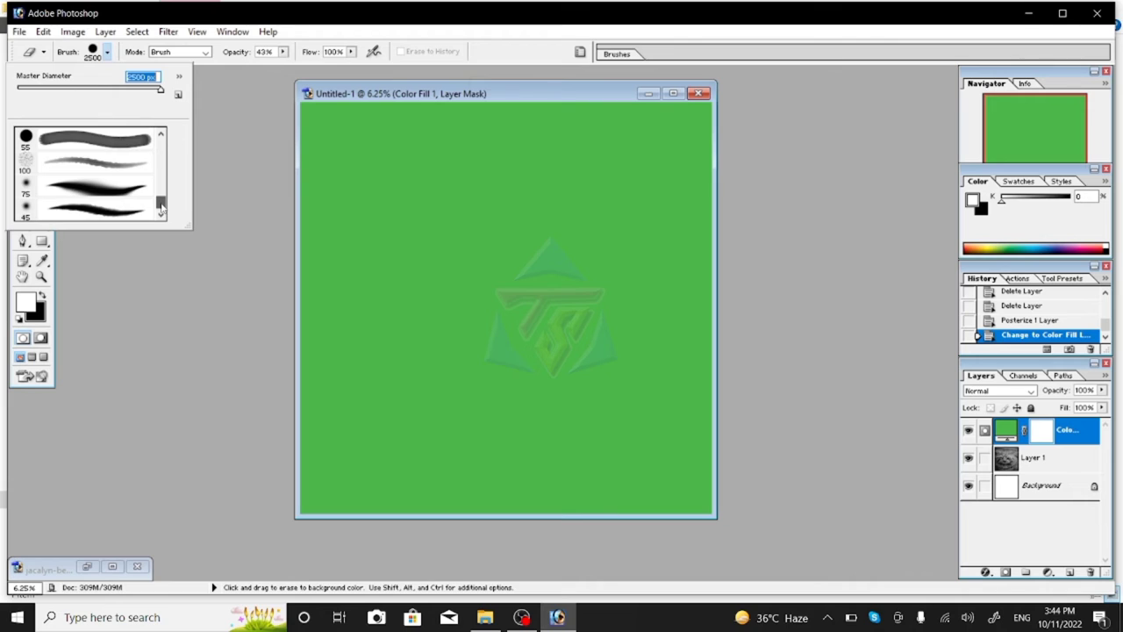
pyautogui.click(121, 145)
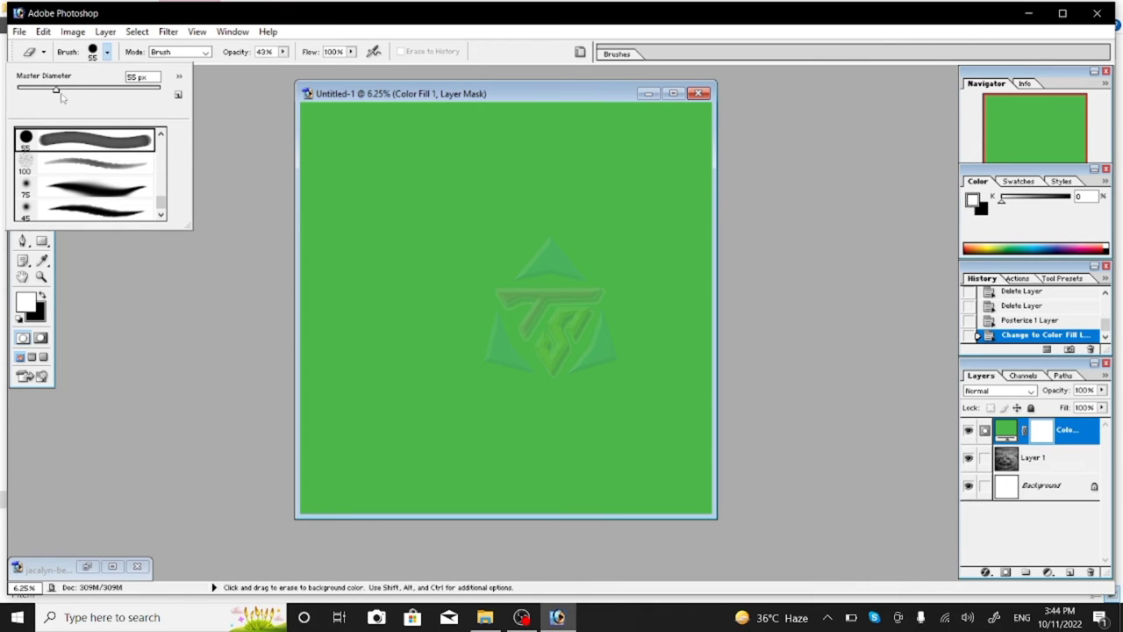
pyautogui.moveTo(56, 89); pyautogui.dragTo(200, 114)
# Erase through the green fill to reveal the cat's face, eye, whiskers and fur
pyautogui.click(413, 213)
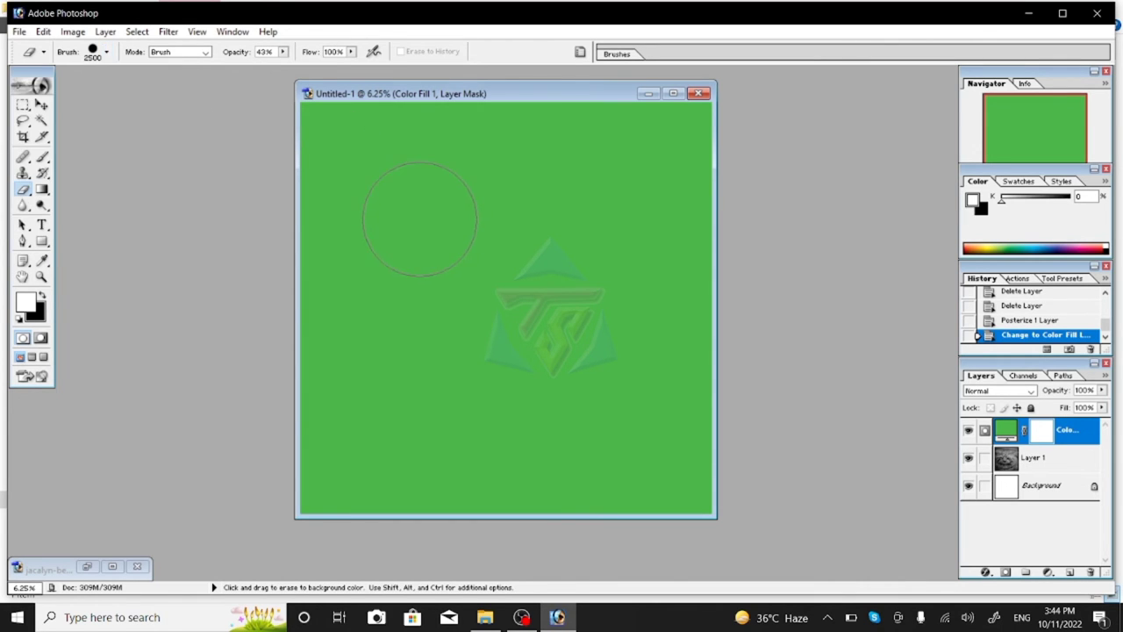
pyautogui.moveTo(418, 252); pyautogui.dragTo(523, 243)
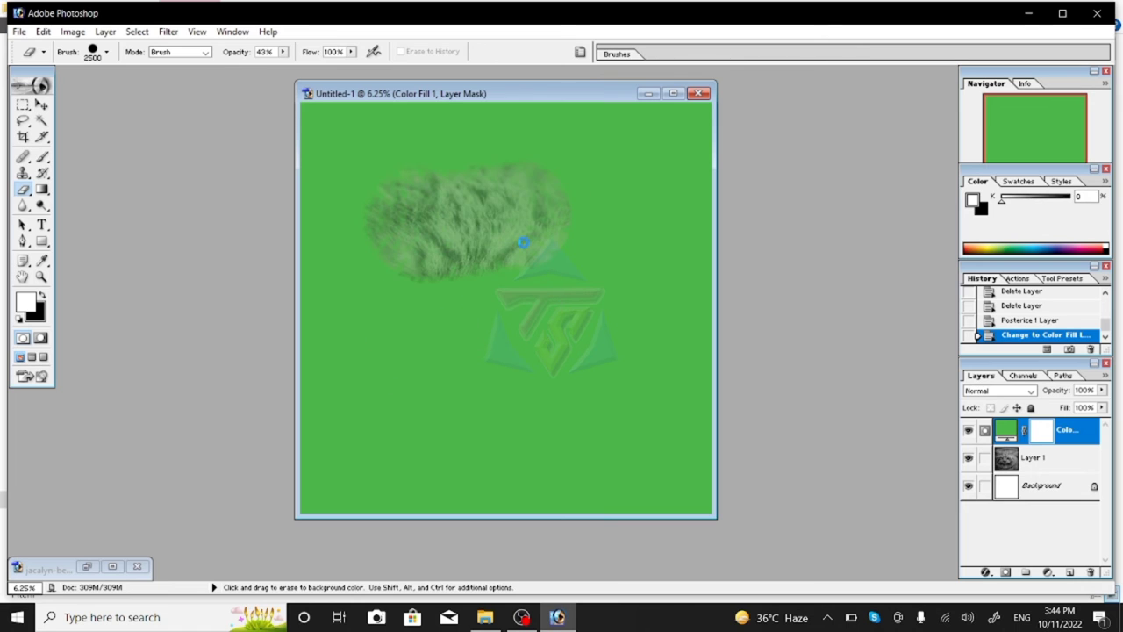
pyautogui.moveTo(472, 286); pyautogui.dragTo(473, 330)
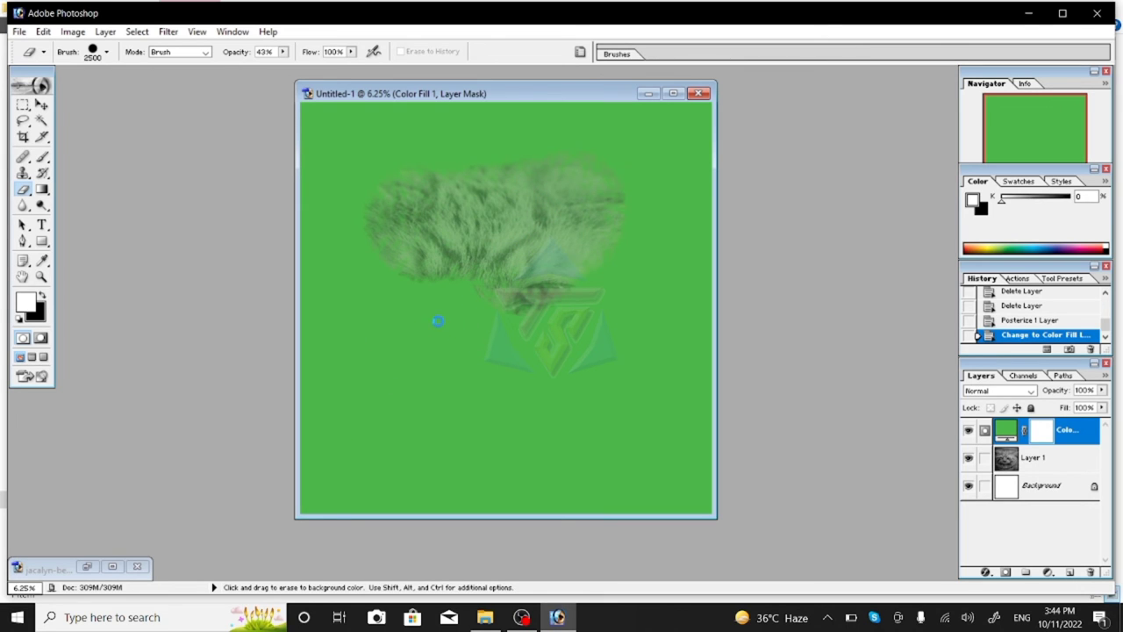
pyautogui.click(443, 313)
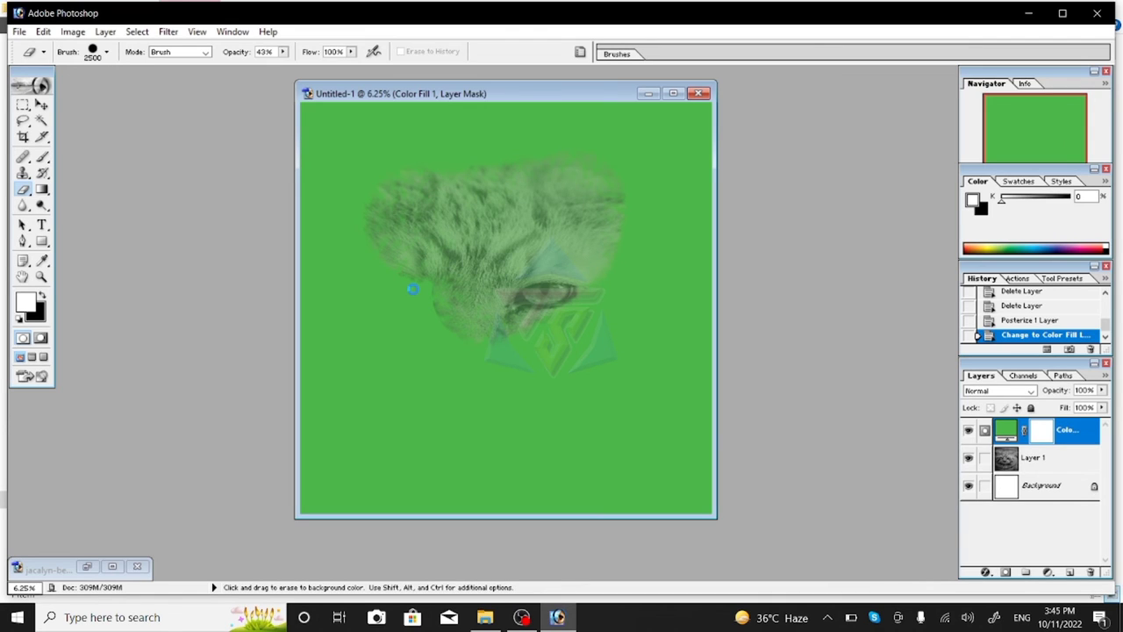
pyautogui.click(414, 363)
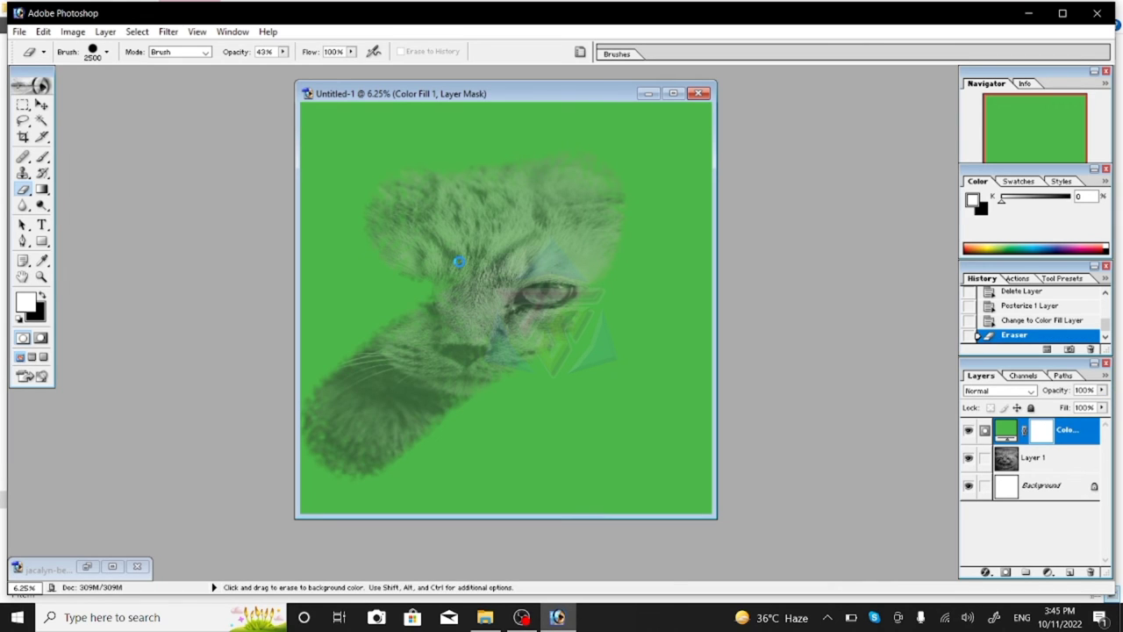
pyautogui.click(409, 255)
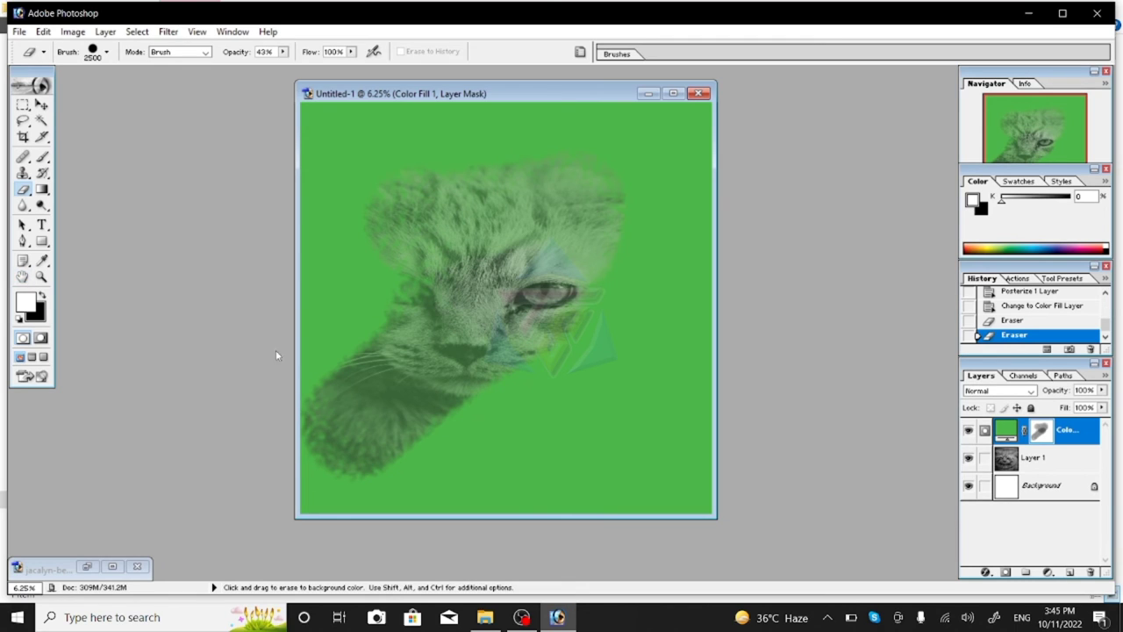
pyautogui.click(435, 148)
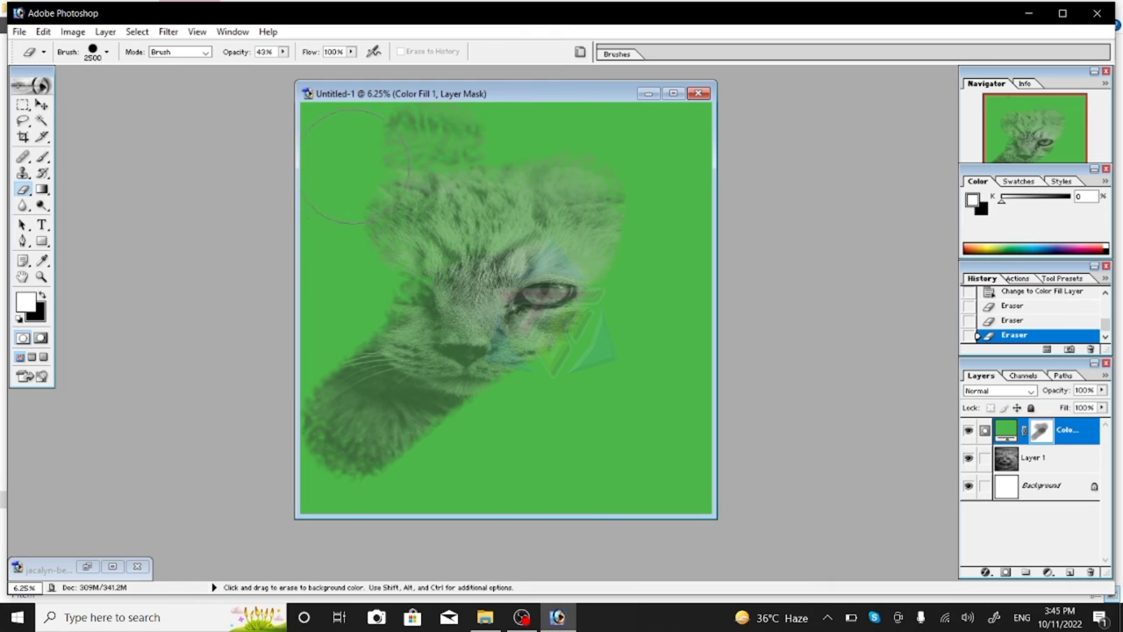
pyautogui.click(338, 242)
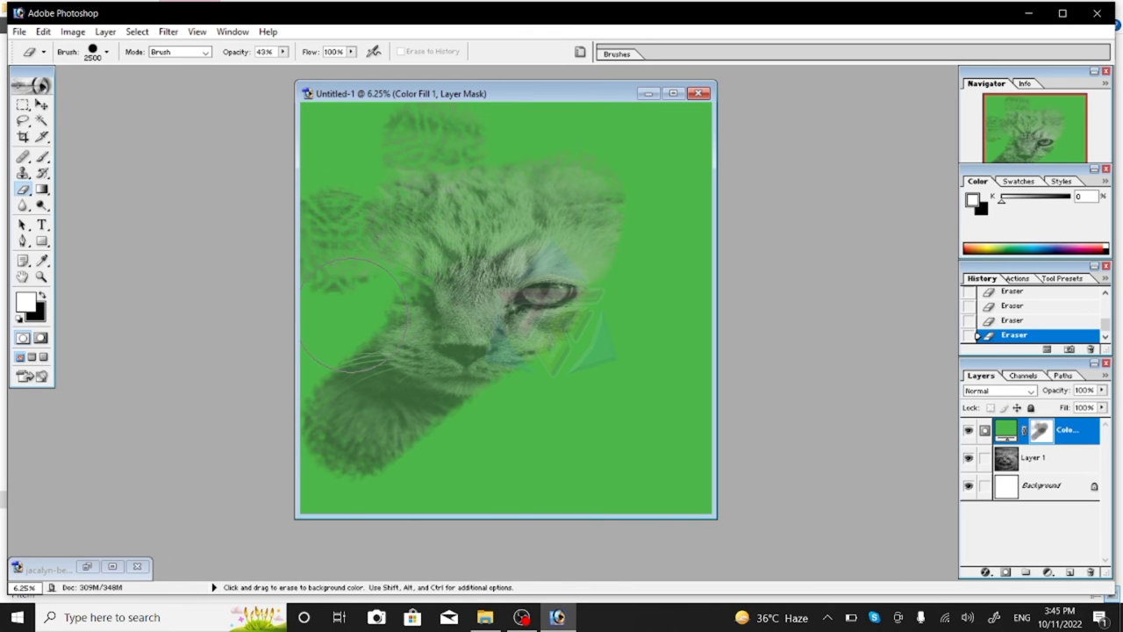
pyautogui.click(352, 312)
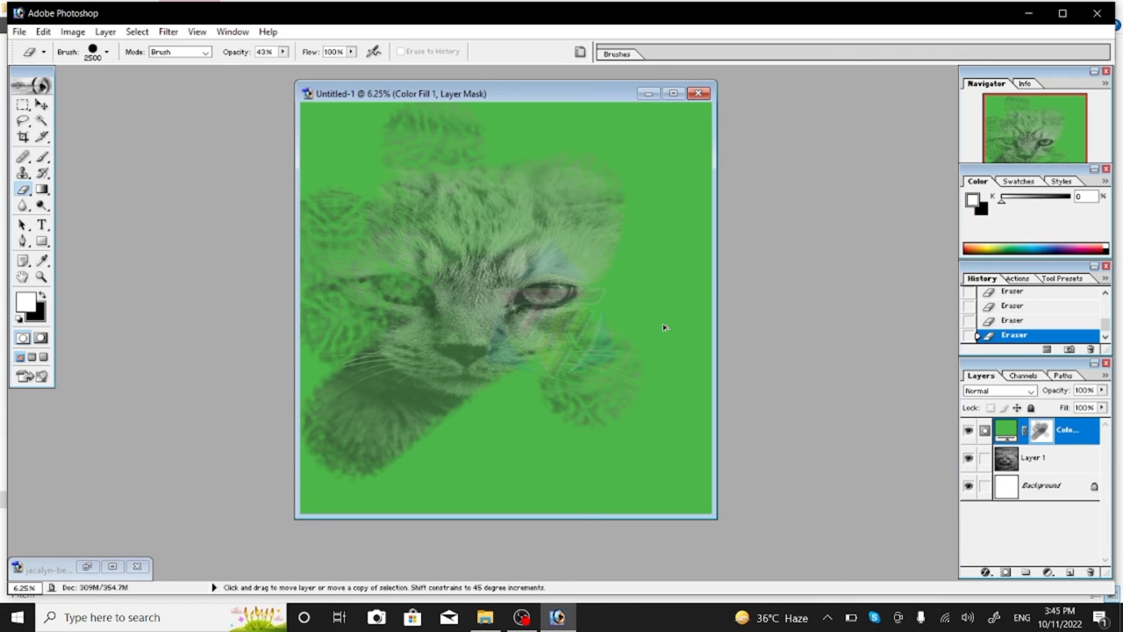
# Step back through the erase strokes in history and lower the fill layer's opacity to about half
pyautogui.hotkey('ctrl', 'z')
pyautogui.hotkey('ctrl', 'alt', 'z')
pyautogui.hotkey('ctrl', 'alt', 'z')
pyautogui.hotkey('ctrl', 'alt', 'z')
pyautogui.hotkey('ctrl', 'alt', 'z')
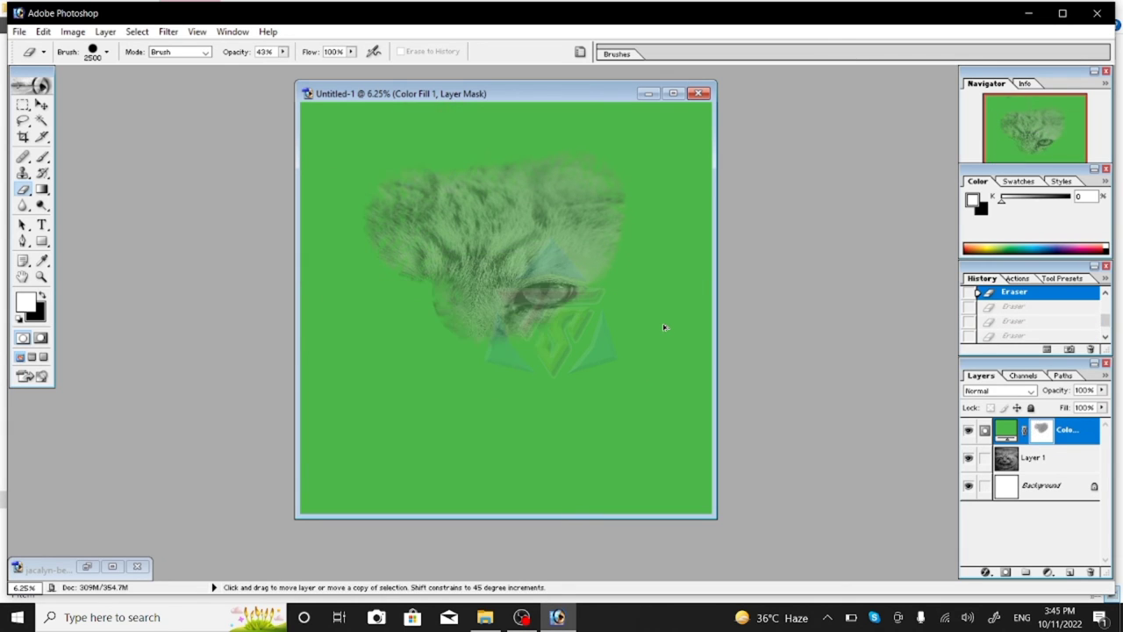
pyautogui.hotkey('ctrl', 'alt', 'z')
pyautogui.hotkey('ctrl', 'alt', 'z')
pyautogui.hotkey('ctrl', 'z')
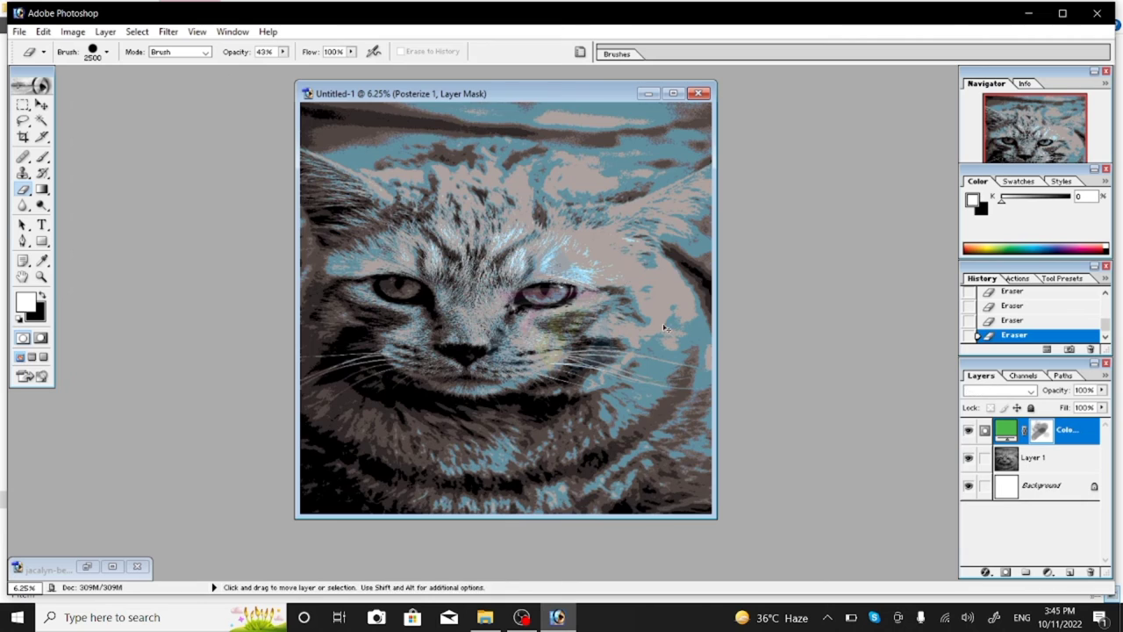
pyautogui.hotkey('ctrl', 'alt', 'z')
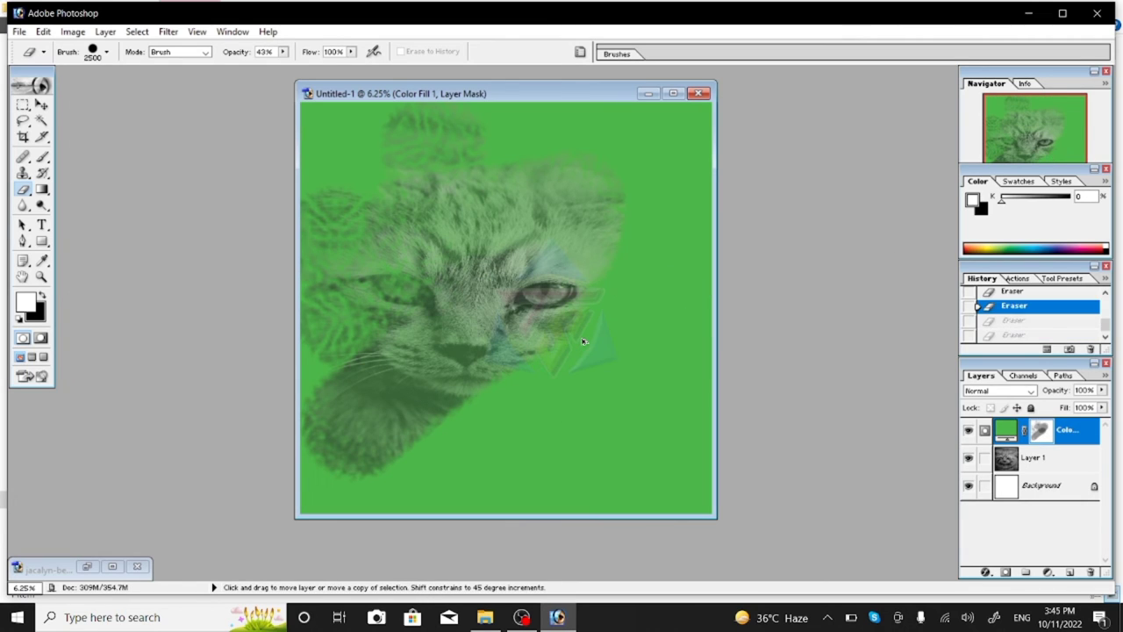
pyautogui.hotkey('ctrl', 'alt', 'z')
pyautogui.hotkey('ctrl', 'alt', 'z')
pyautogui.hotkey('ctrl', 'alt', 'z')
pyautogui.hotkey('ctrl', 'alt', 'z')
pyautogui.hotkey('ctrl', 'alt', 'z')
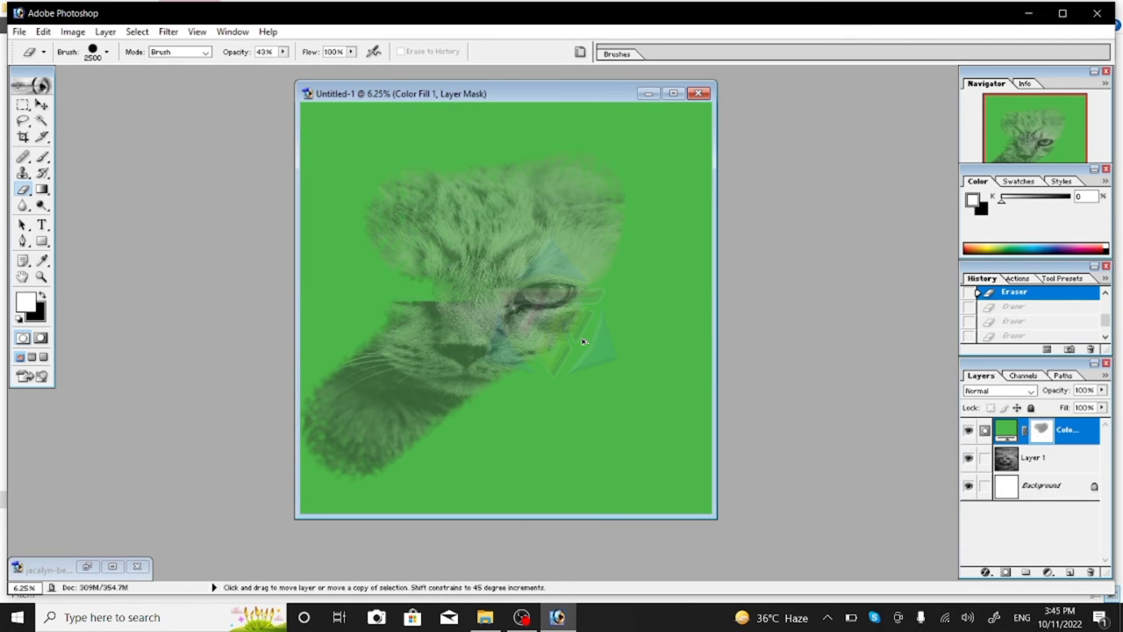
pyautogui.hotkey('ctrl', 'alt', 'z')
pyautogui.hotkey('ctrl', 'alt', 'z')
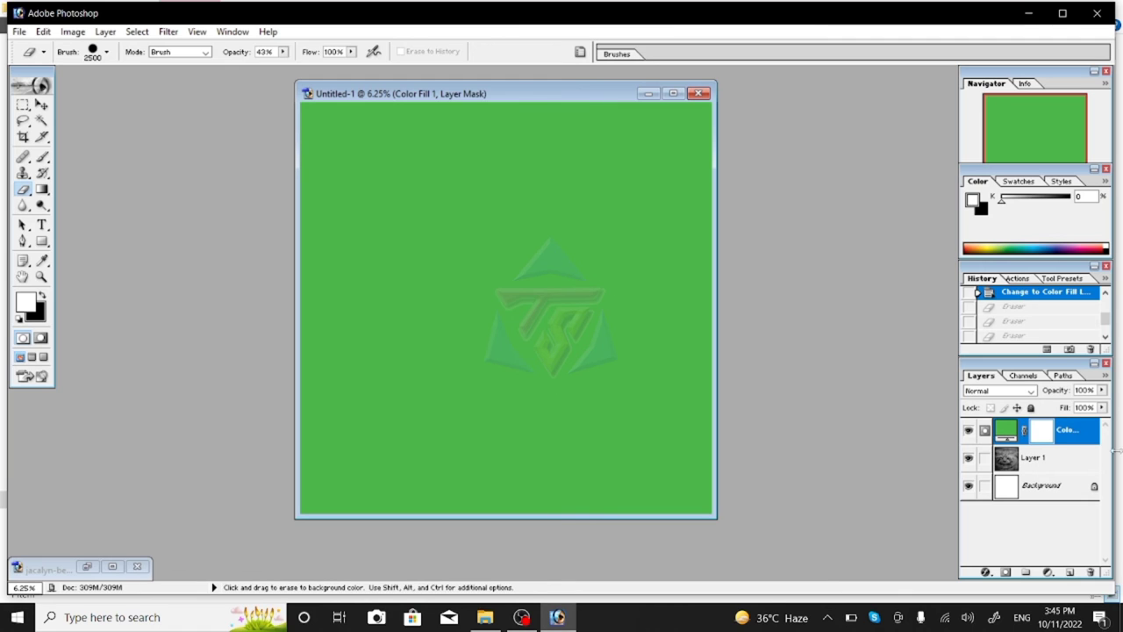
pyautogui.click(1102, 392)
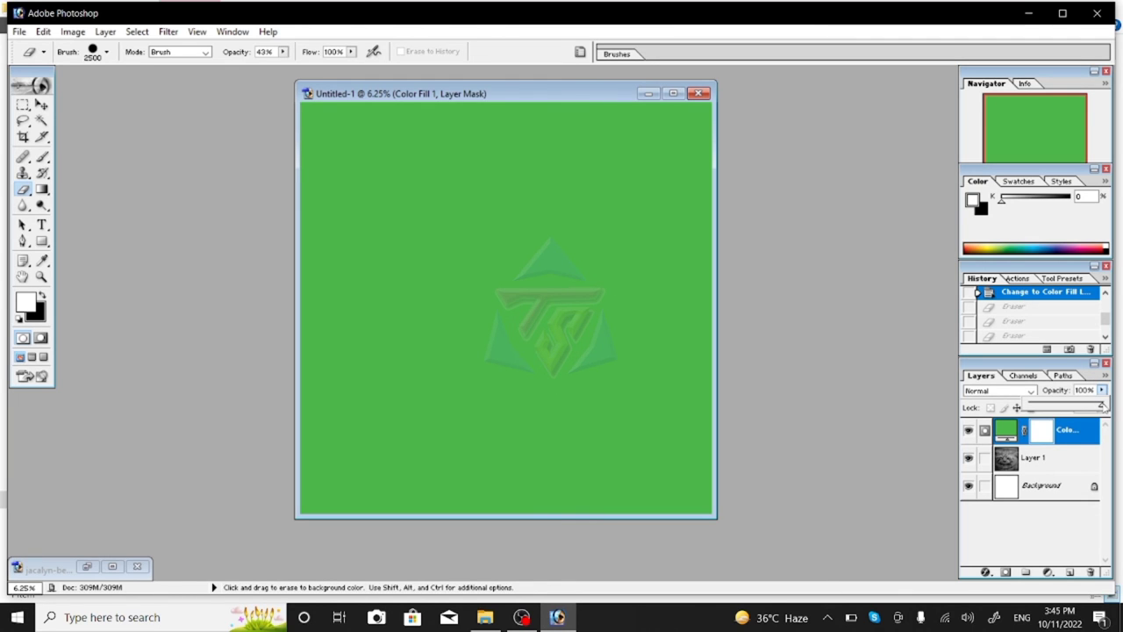
pyautogui.moveTo(1102, 407); pyautogui.dragTo(1057, 409)
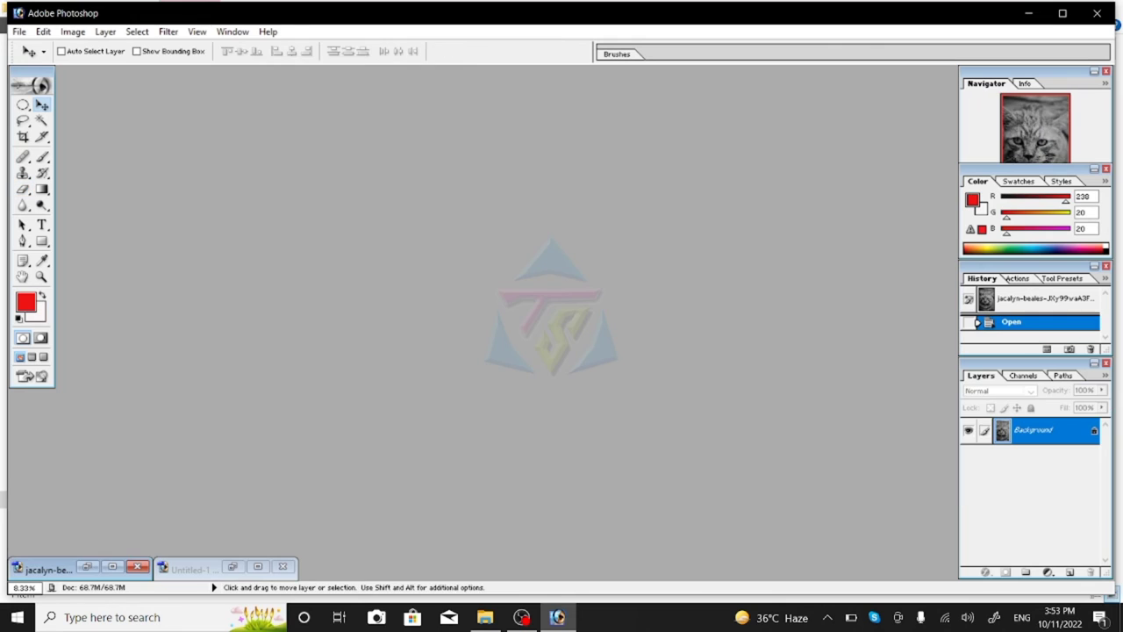
# Open the misty mountain photo
pyautogui.hotkey('ctrl', 'o')
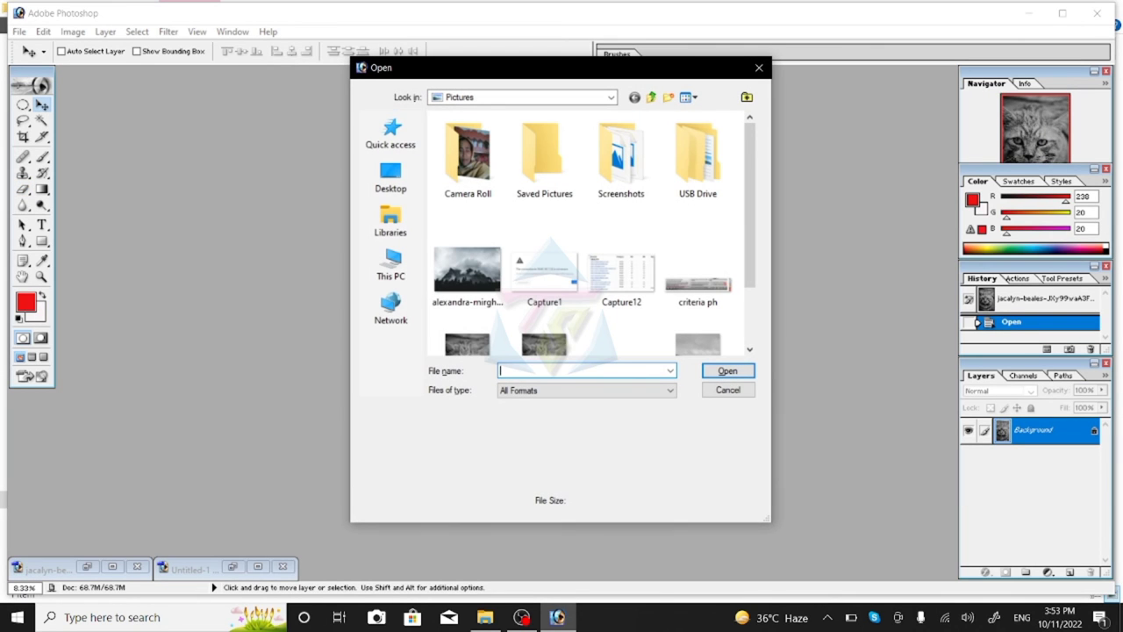
pyautogui.doubleClick(467, 272)
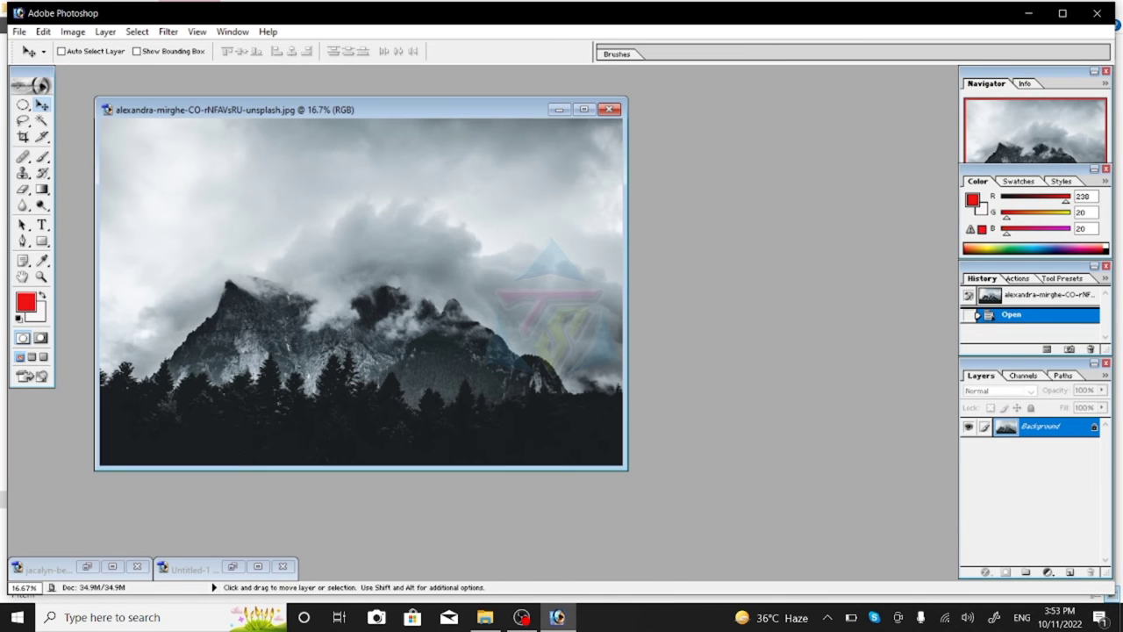
pyautogui.click(105, 31)
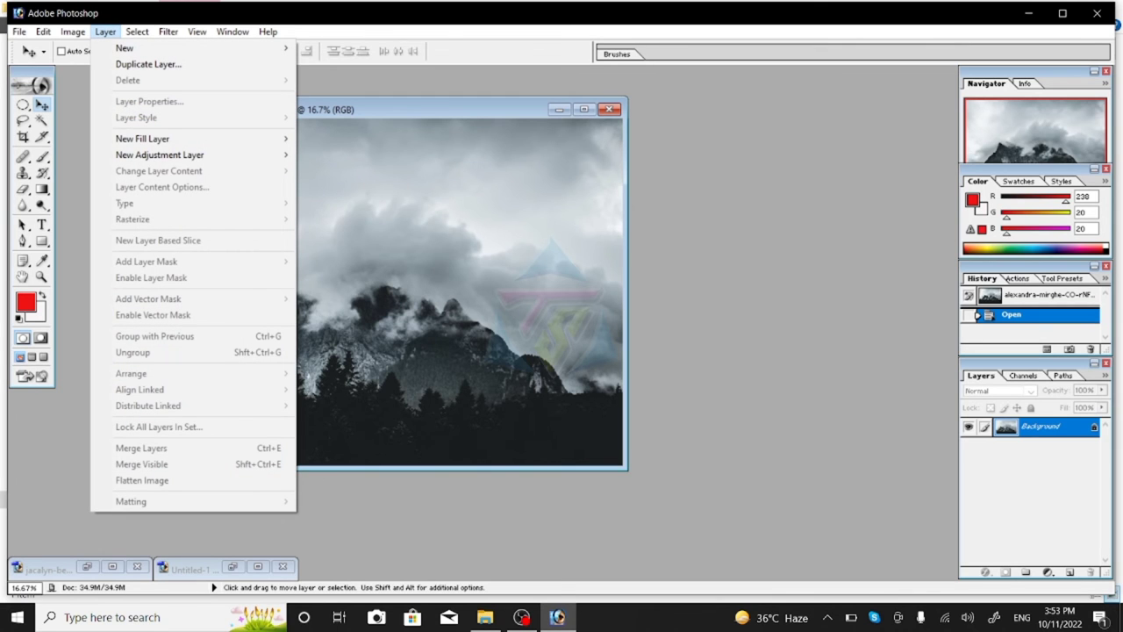
pyautogui.press('Escape')
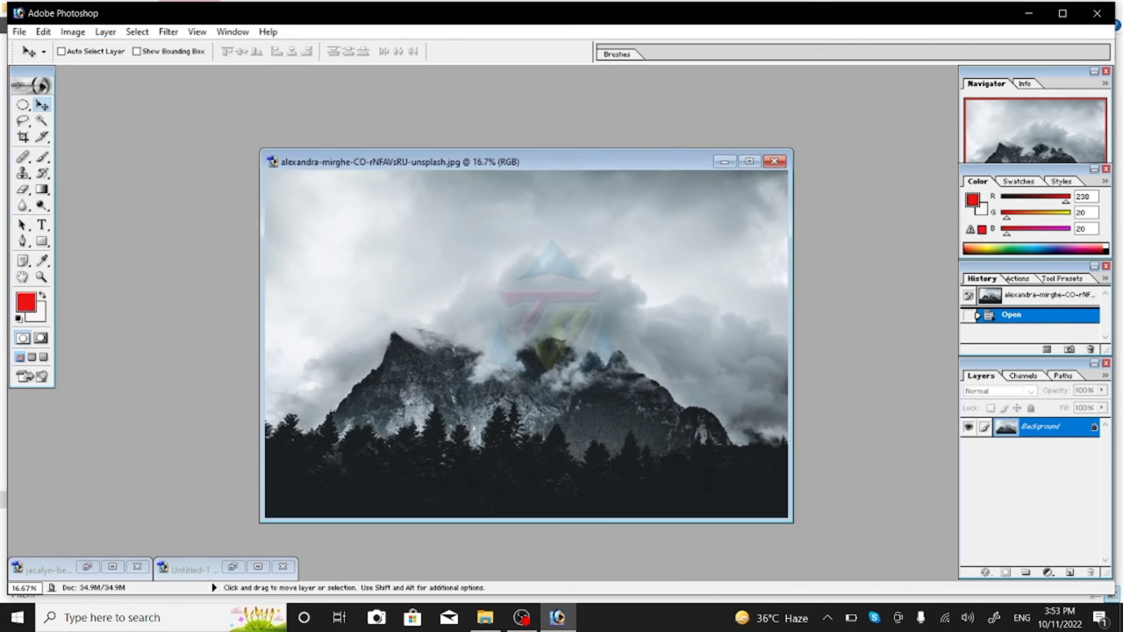
# Add a Color Balance adjustment layer with Cyan set to -100
pyautogui.click(105, 31)
pyautogui.moveTo(159, 155)
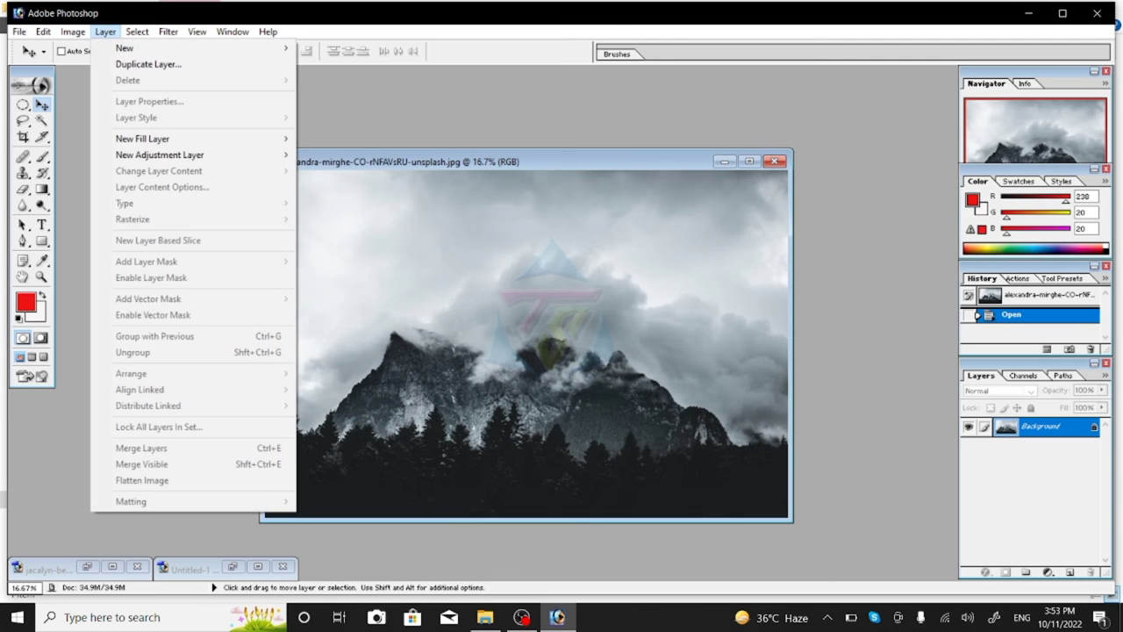
pyautogui.click(347, 187)
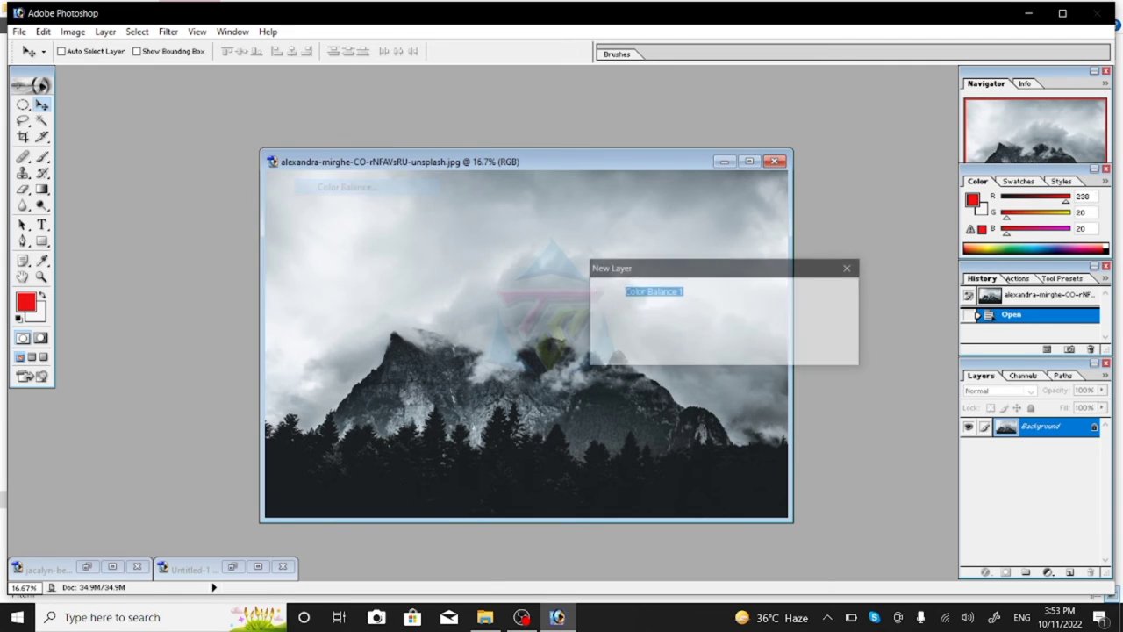
pyautogui.press('Return')
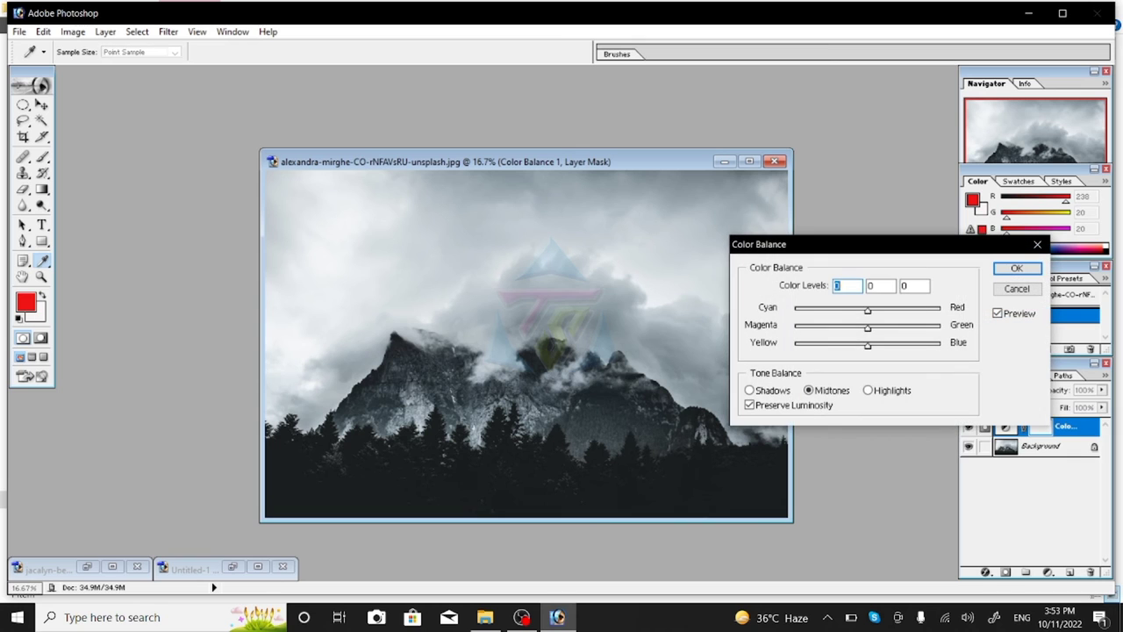
pyautogui.write('-100')
pyautogui.press('Return')
pyautogui.press('v')
pyautogui.press('d')
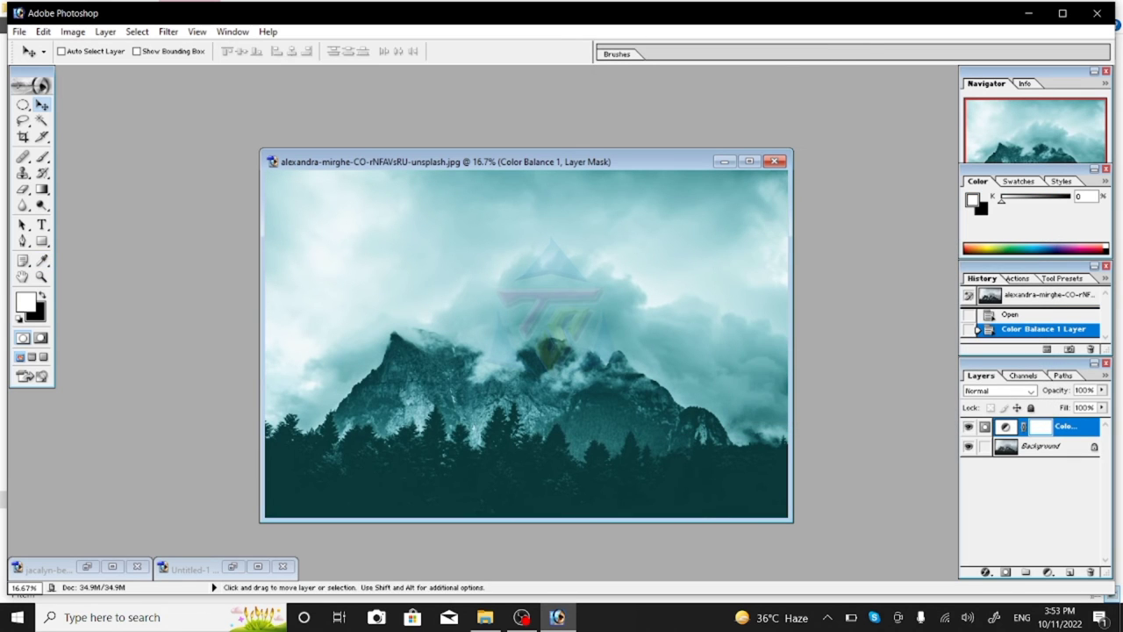
pyautogui.hotkey('alt', 'l')
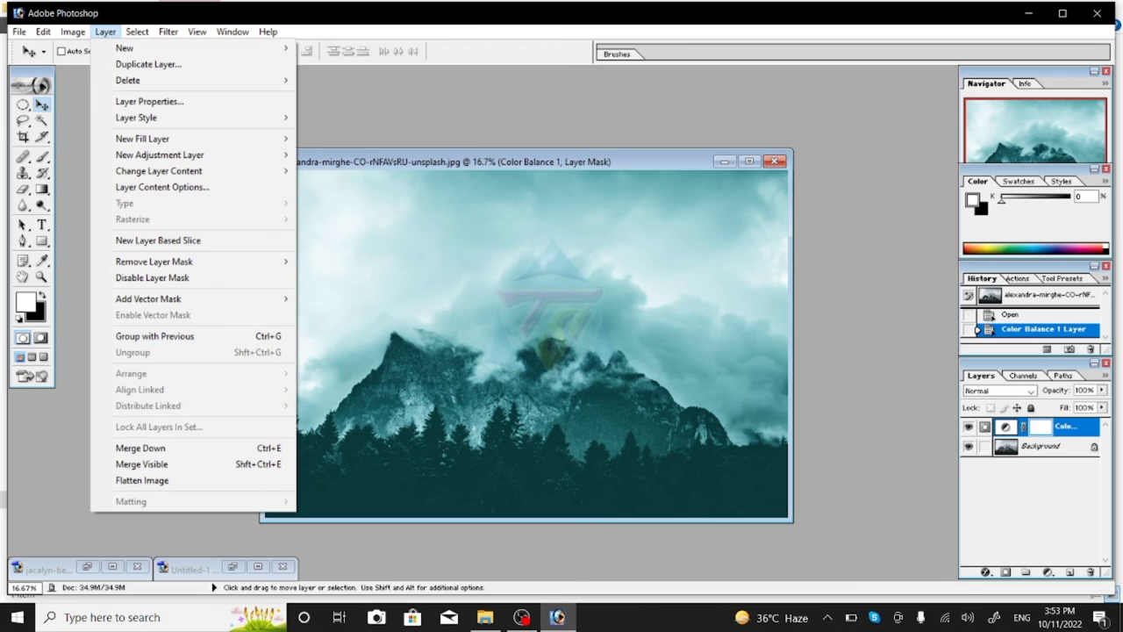
pyautogui.press('h')
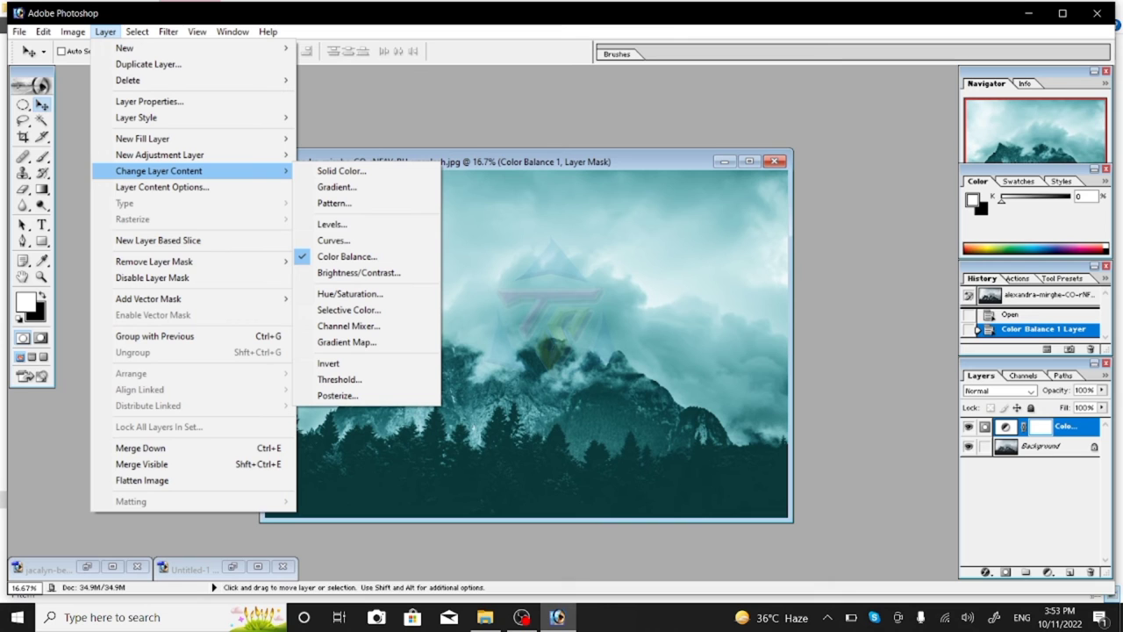
pyautogui.click(337, 186)
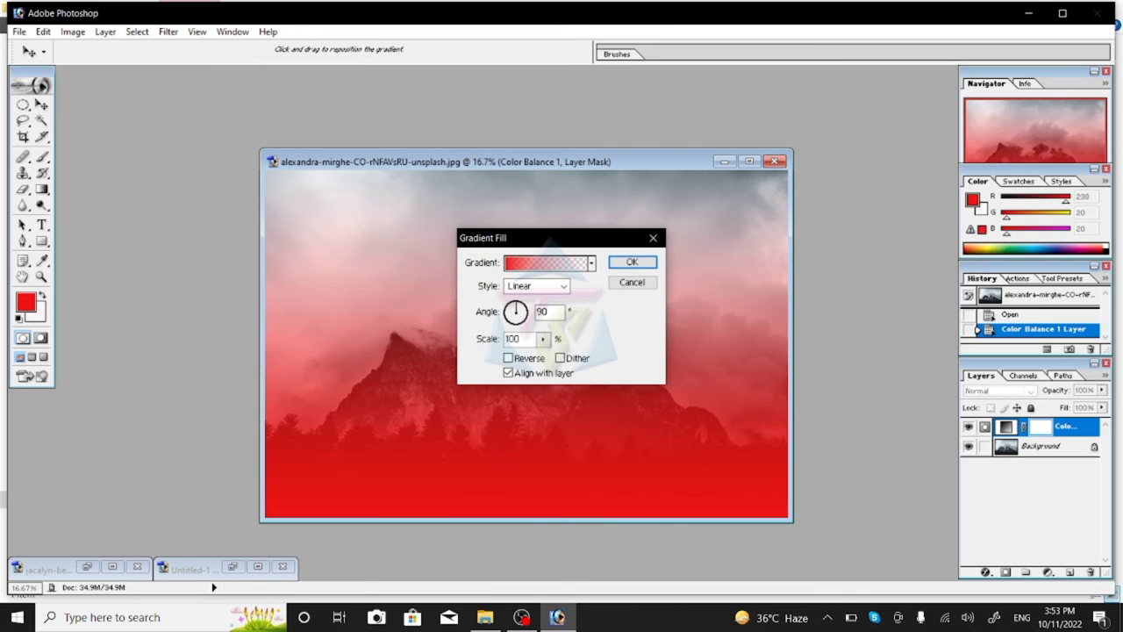
pyautogui.moveTo(500, 237)
pyautogui.mouseDown()
pyautogui.moveTo(637, 236)
pyautogui.moveTo(816, 330)
pyautogui.moveTo(821, 286)
pyautogui.mouseUp()
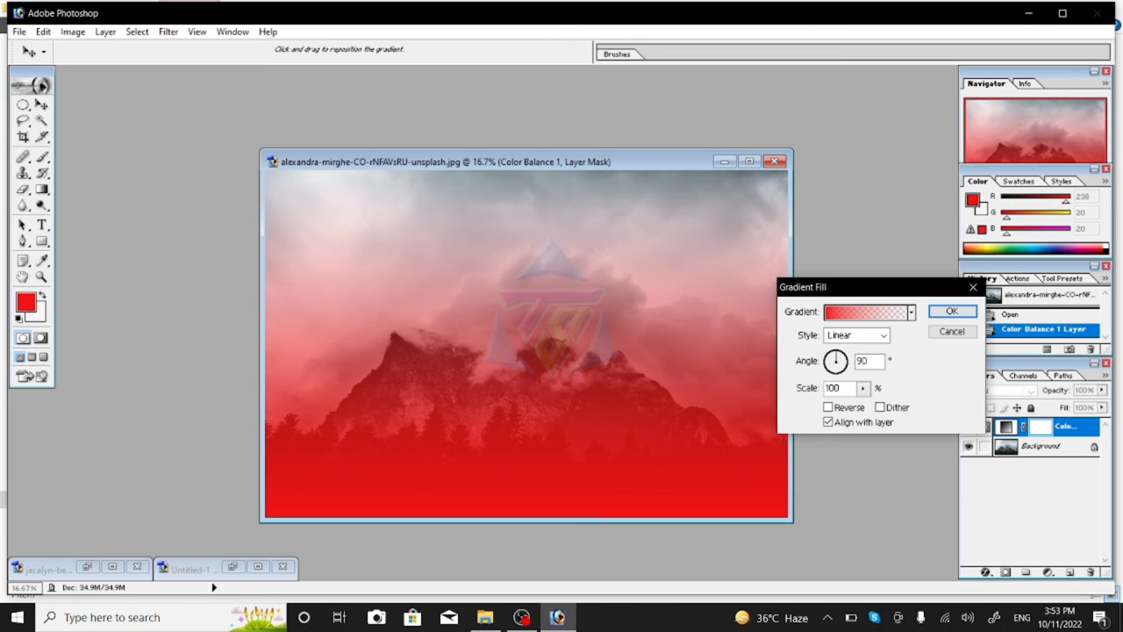
pyautogui.click(844, 354)
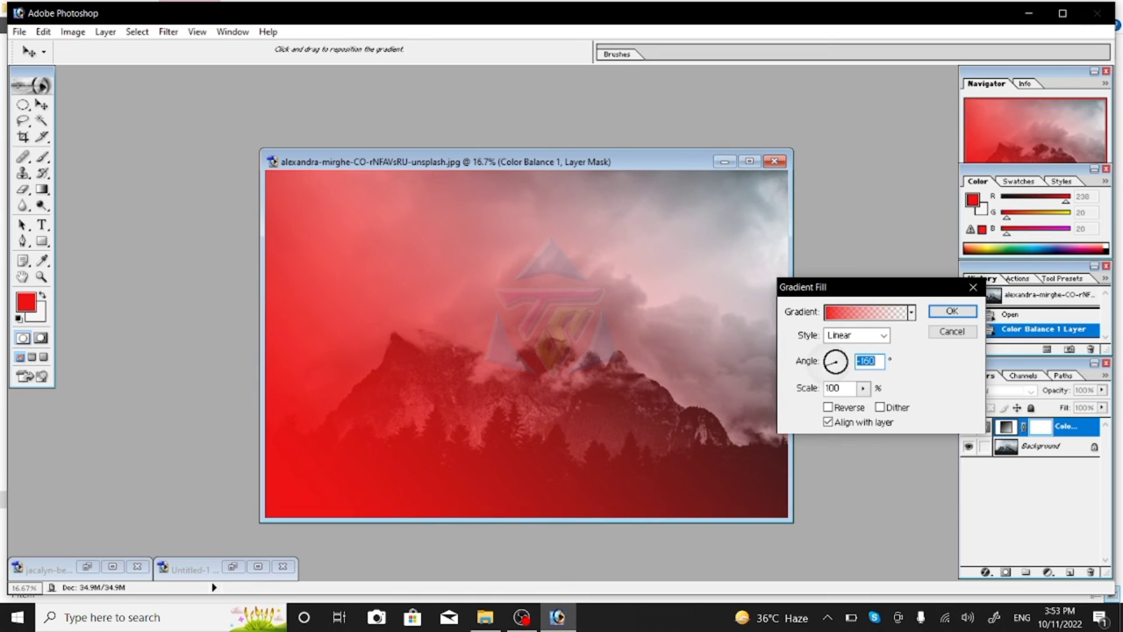
pyautogui.click(827, 357)
pyautogui.click(835, 369)
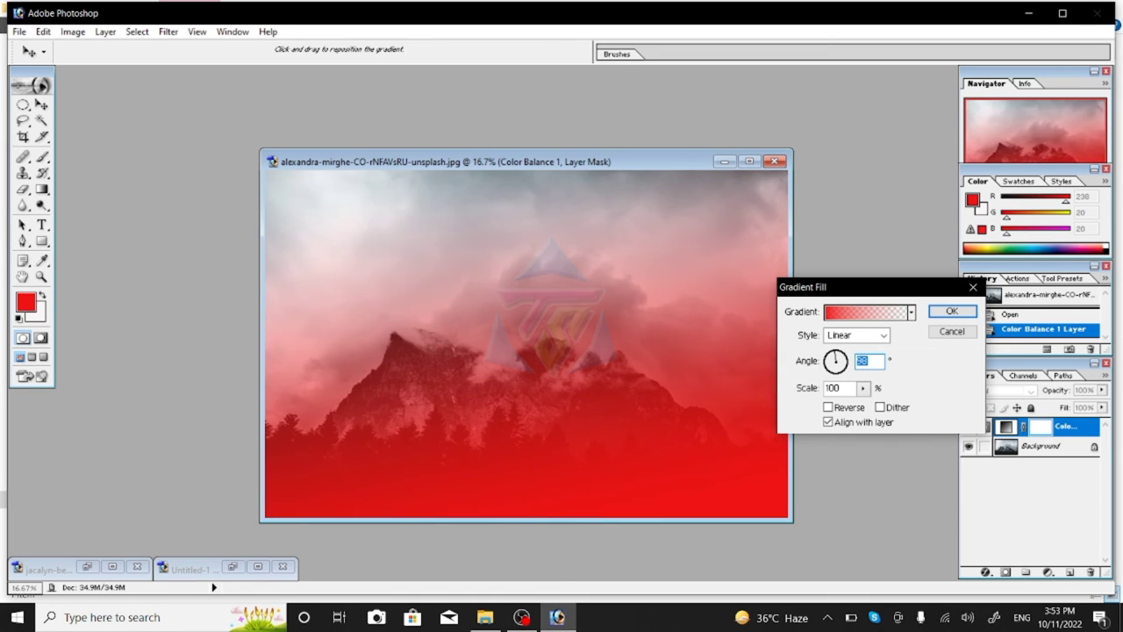
pyautogui.press('Escape')
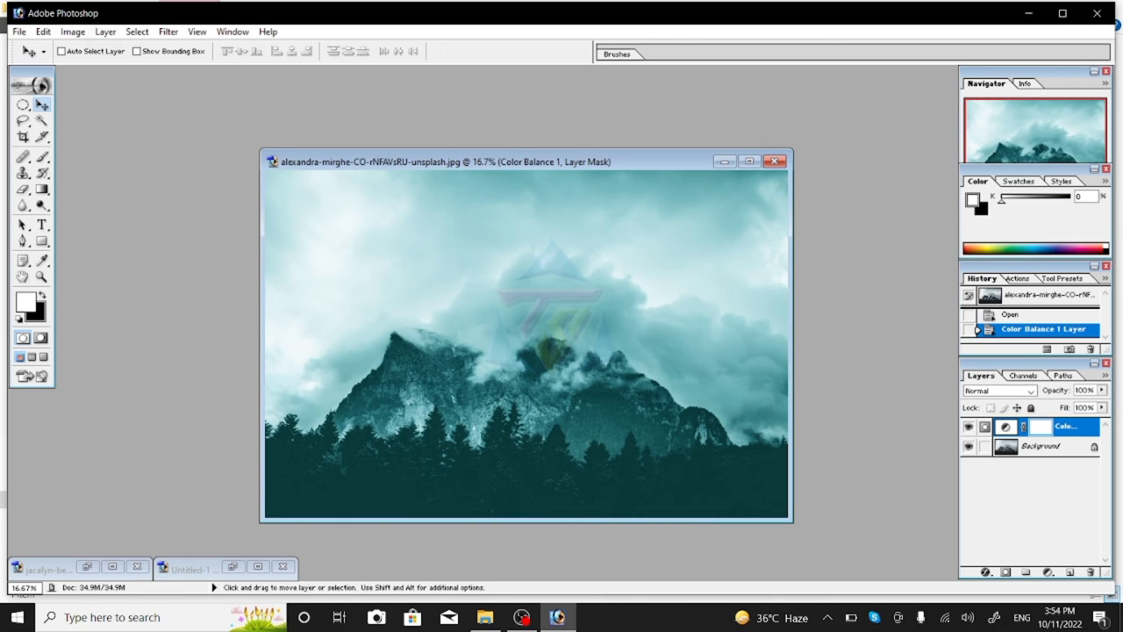
pyautogui.hotkey('alt', 'l')
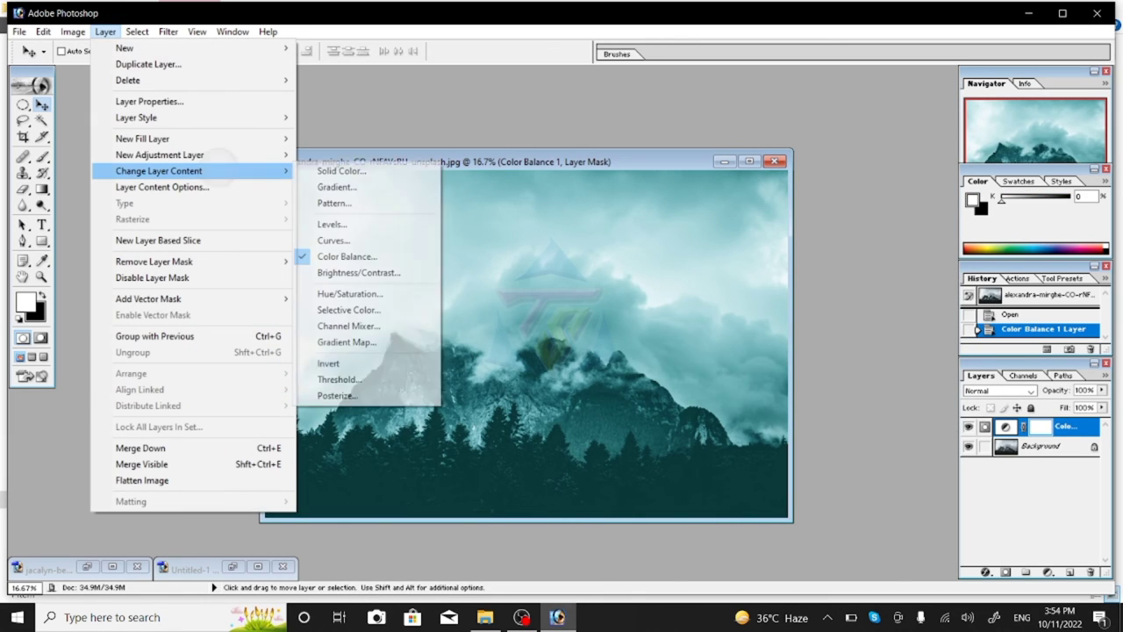
pyautogui.press('Right')
pyautogui.press('Down')
pyautogui.press('Down')
pyautogui.press('Down')
pyautogui.press('Return')
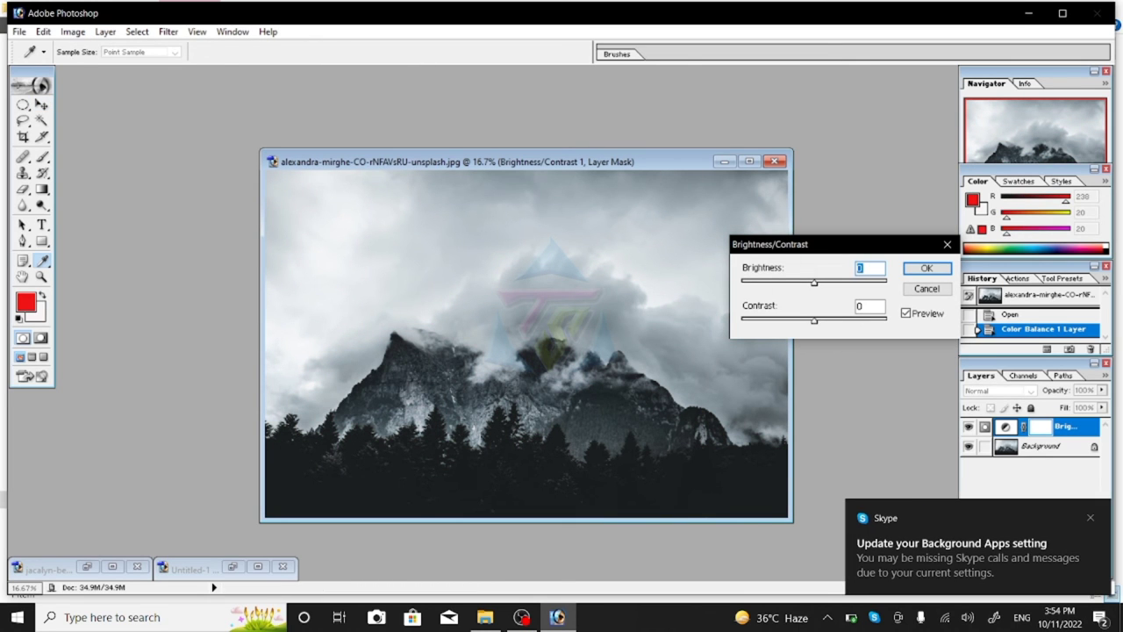
pyautogui.press('Escape')
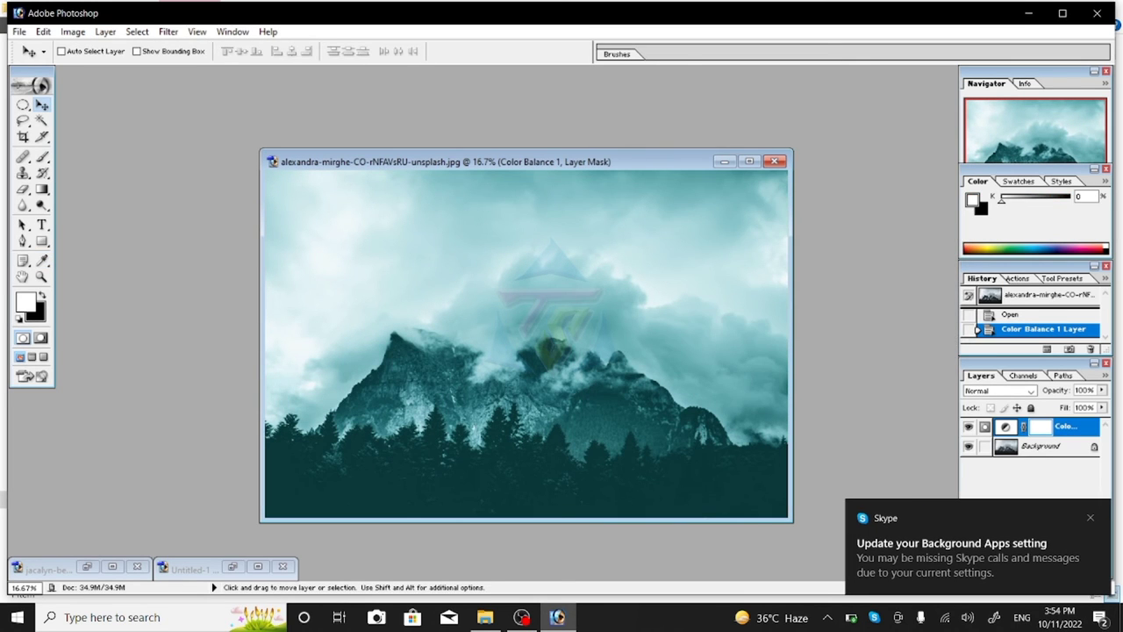
pyautogui.hotkey('alt', 's')
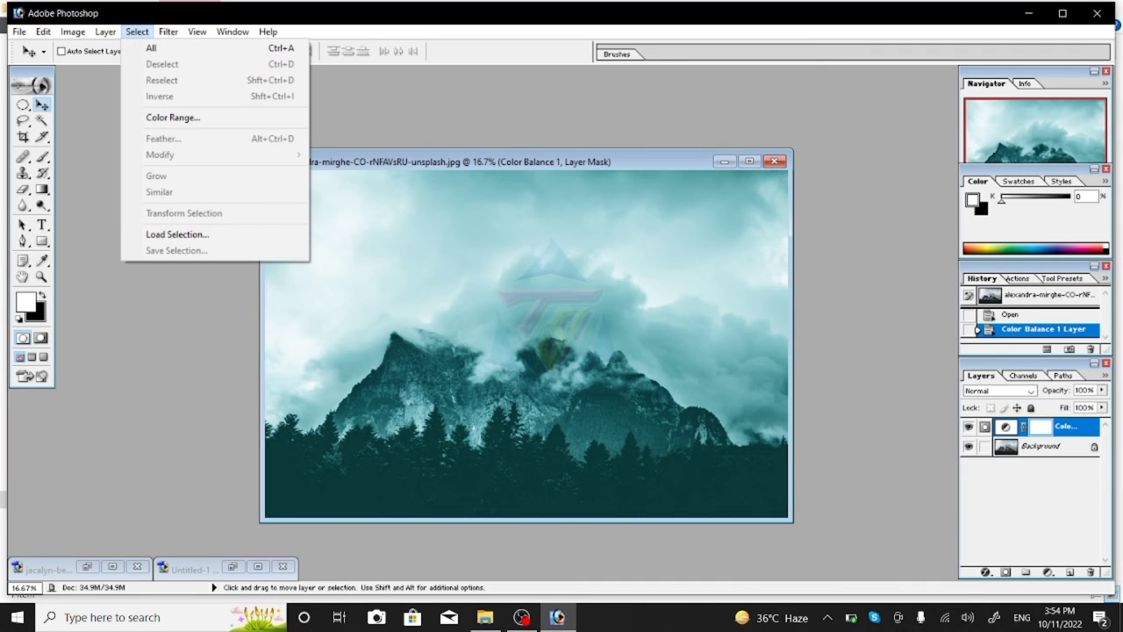
pyautogui.press('Escape')
pyautogui.hotkey('alt', 'l')
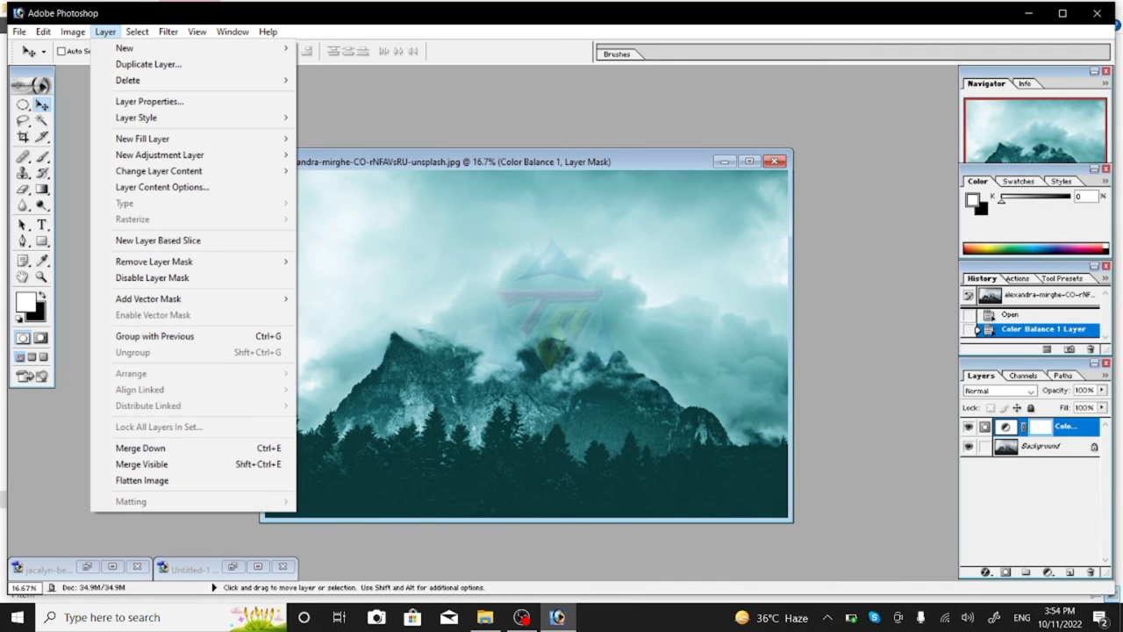
pyautogui.press('Down')
pyautogui.press('Down')
pyautogui.press('Down')
pyautogui.press('Right')
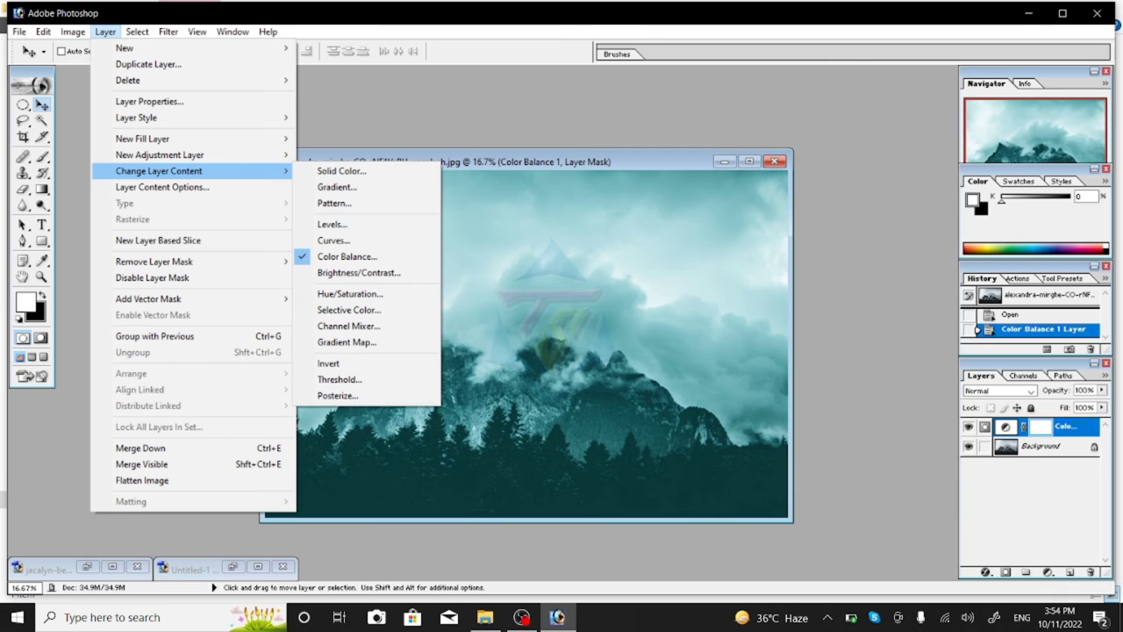
pyautogui.press('Down')
pyautogui.press('Down')
pyautogui.press('Down')
pyautogui.press('Return')
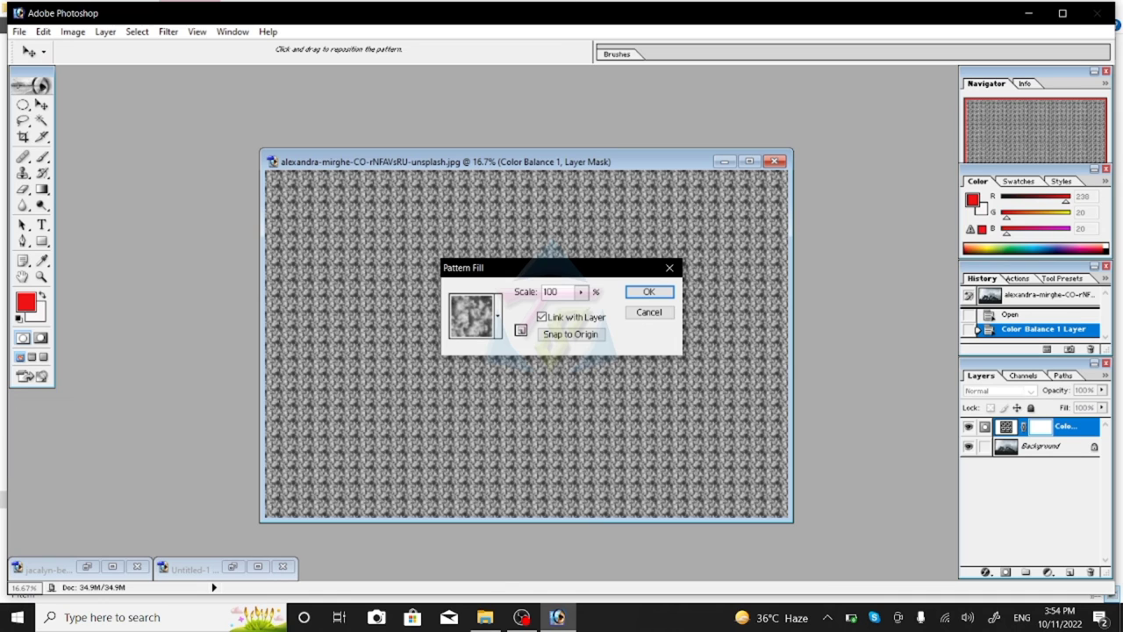
pyautogui.press('Escape')
# Change the adjustment to Hue/Saturation (Hue -121, Saturation +53, Lightness -43) and bring up the cat photo
pyautogui.hotkey('alt', 'l')
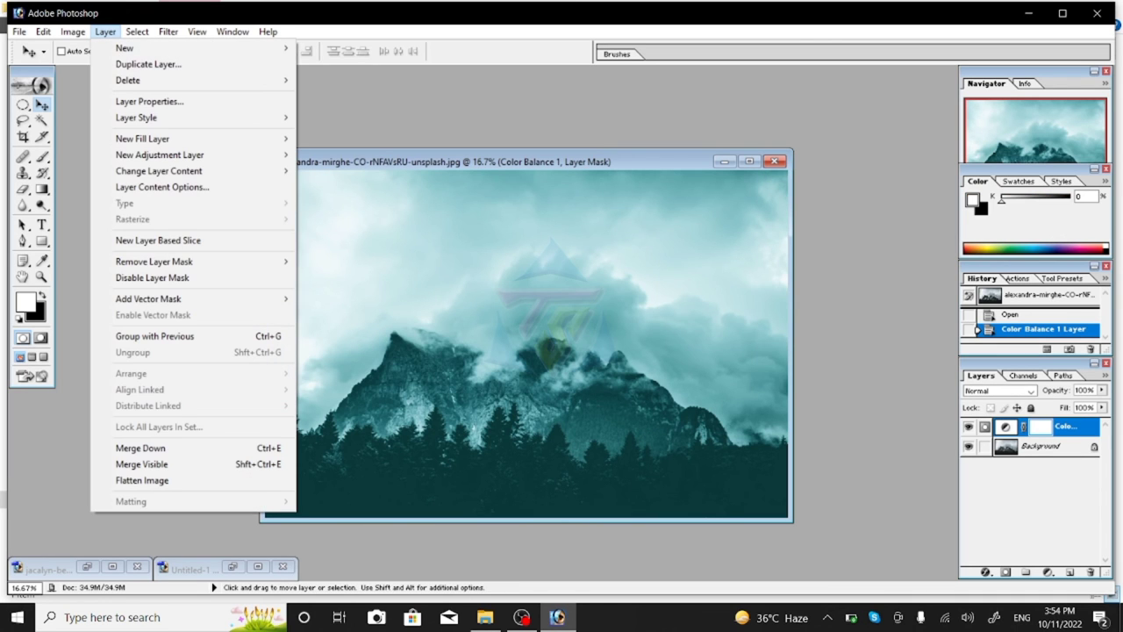
pyautogui.press('h')
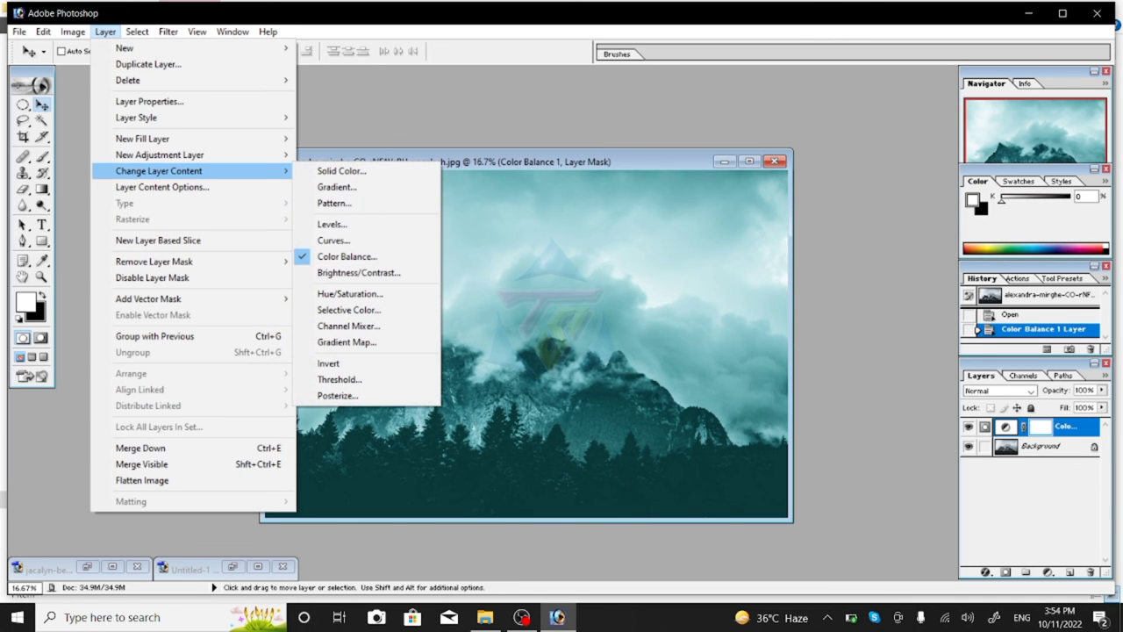
pyautogui.press('h')
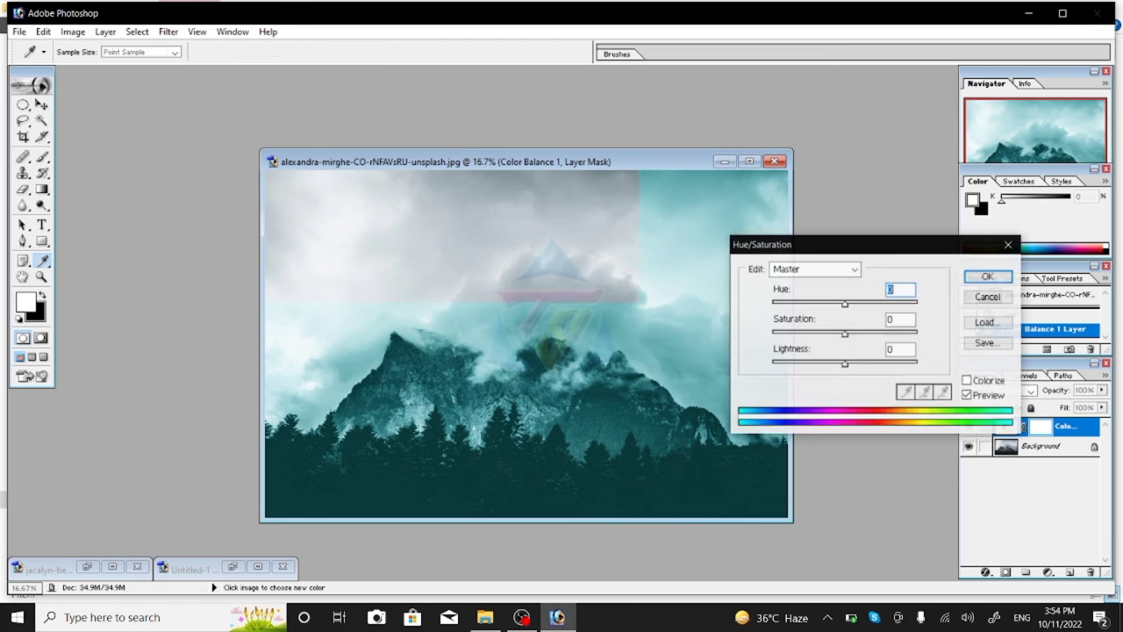
pyautogui.press('Tab')
pyautogui.press('Tab')
pyautogui.write('-92')
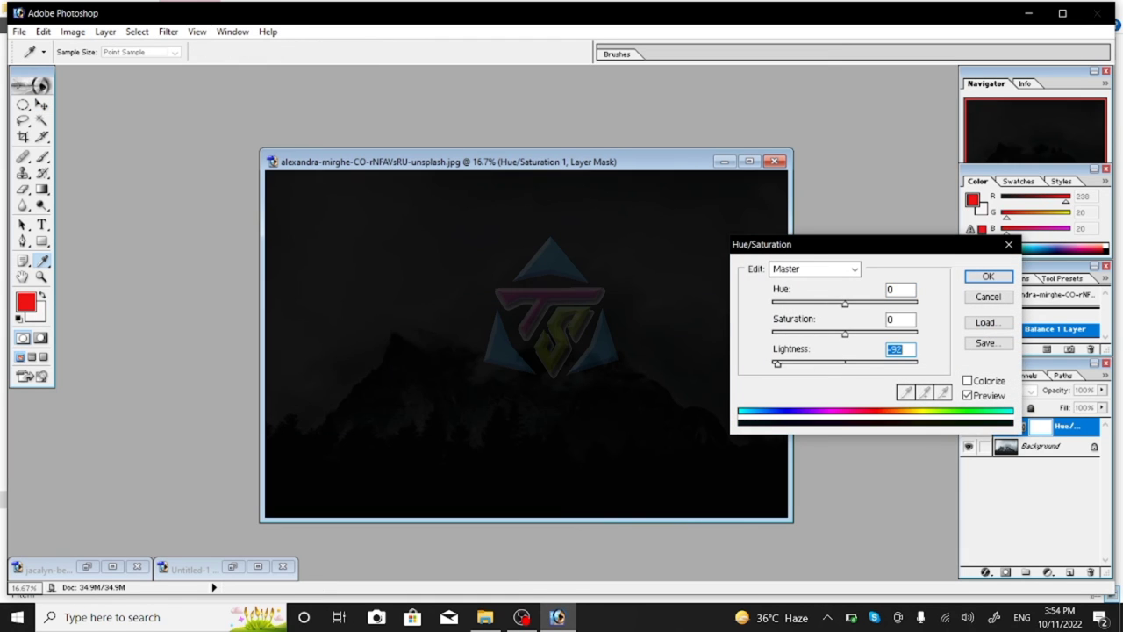
pyautogui.write('-43')
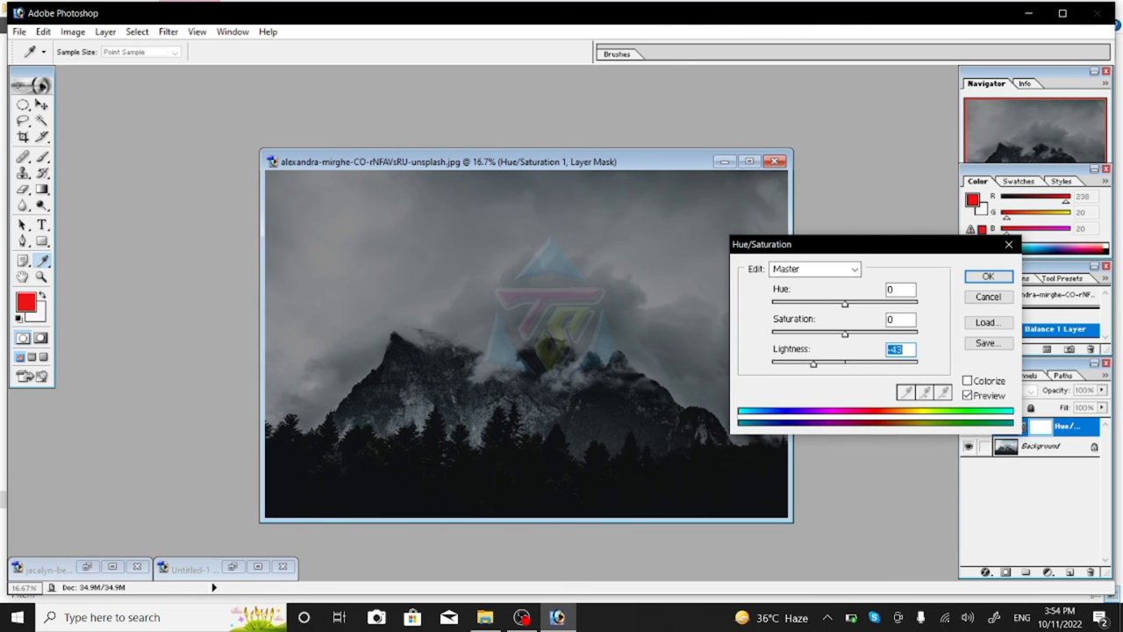
pyautogui.hotkey('shift', 'Tab')
pyautogui.hotkey('shift', 'Tab')
pyautogui.write('-121')
pyautogui.press('Tab')
pyautogui.write('53')
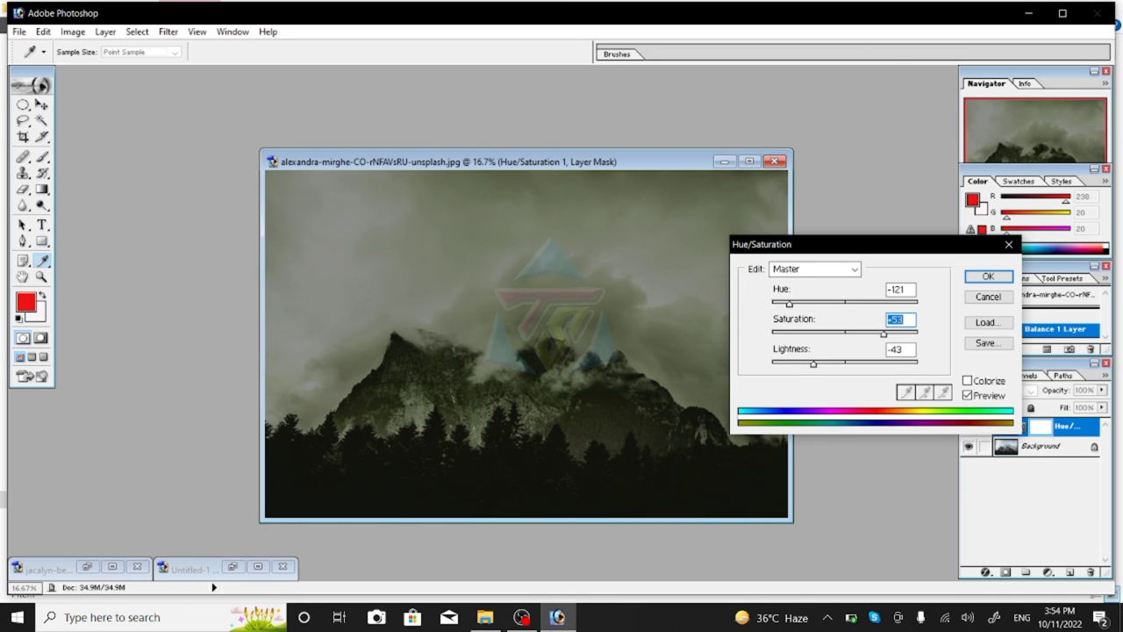
pyautogui.press('Return')
pyautogui.click(112, 566)
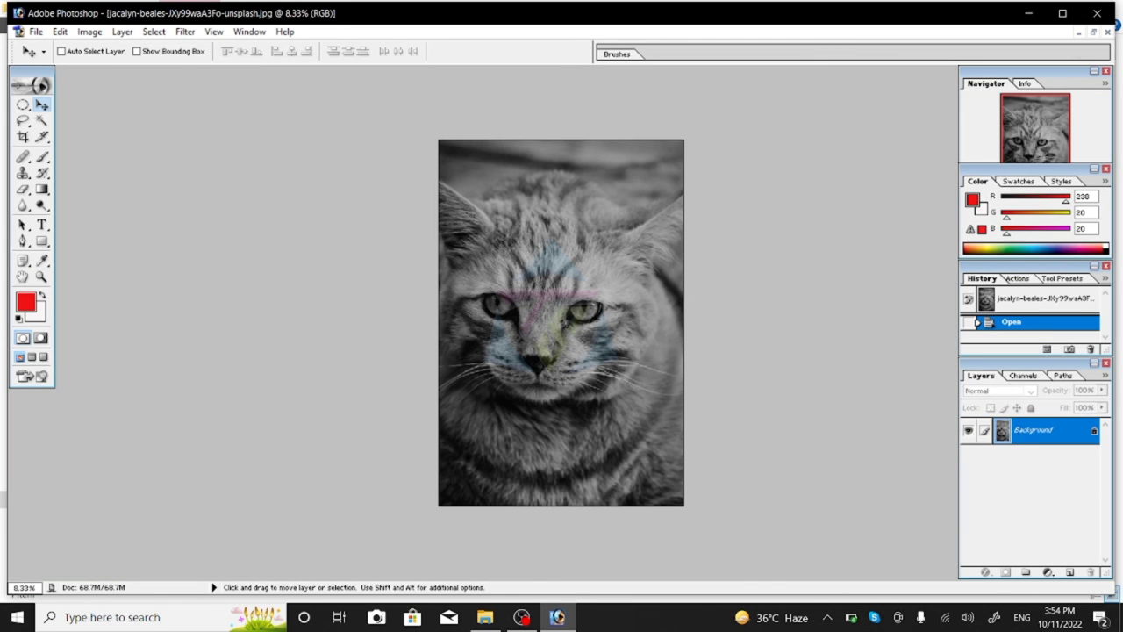
# Restore and close the cat photo window, then reopen the mountain layer's Hue/Saturation dialog
pyautogui.click(1092, 32)
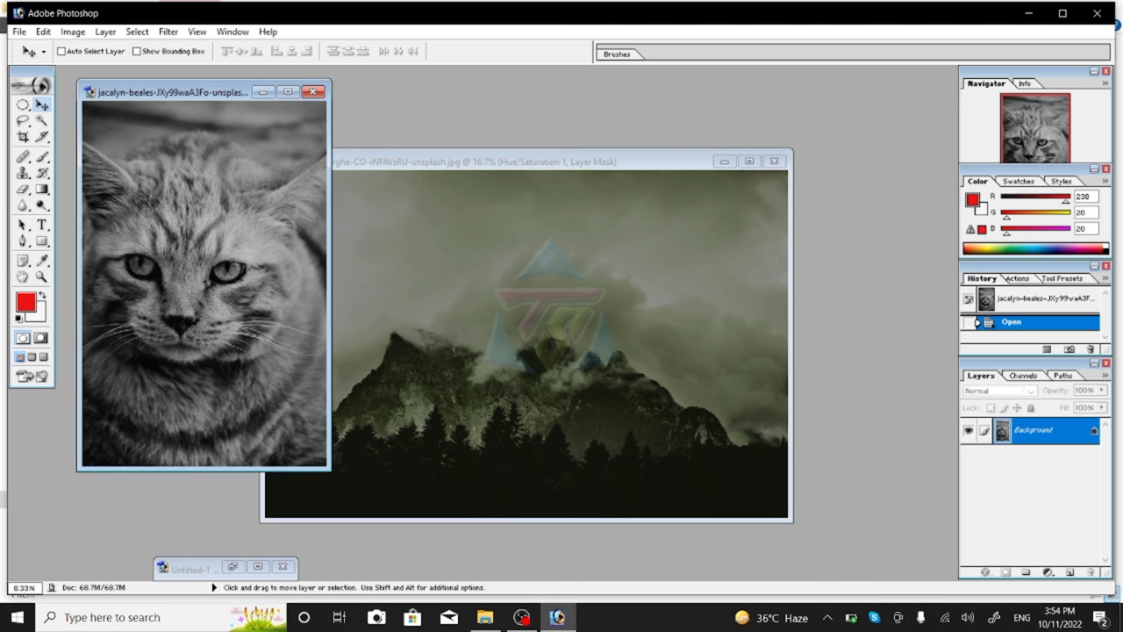
pyautogui.click(262, 91)
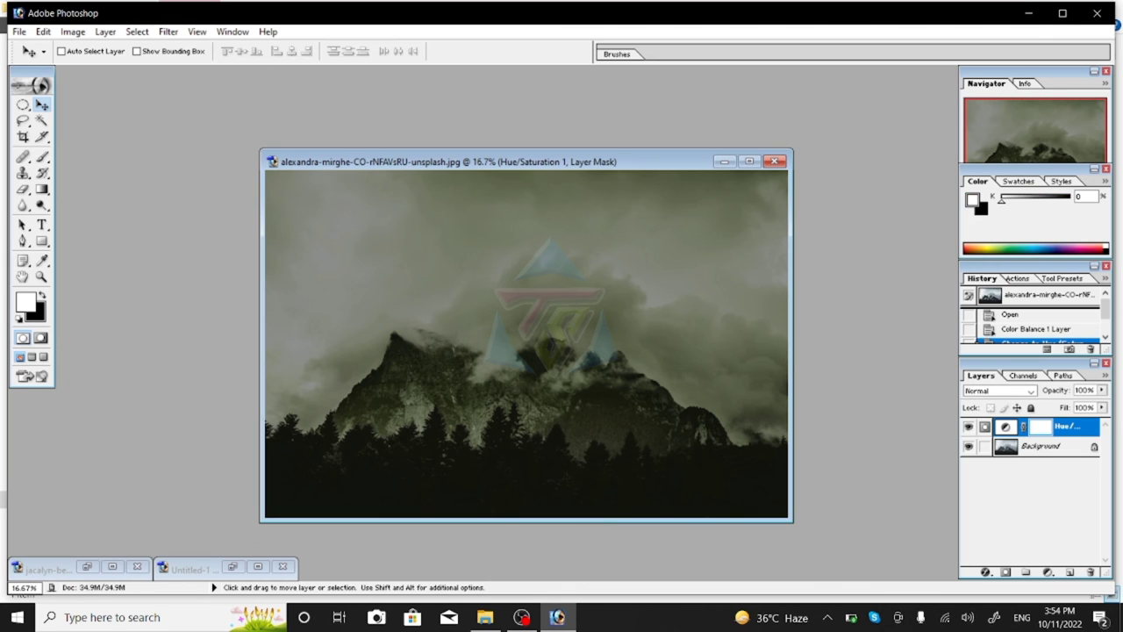
pyautogui.click(137, 566)
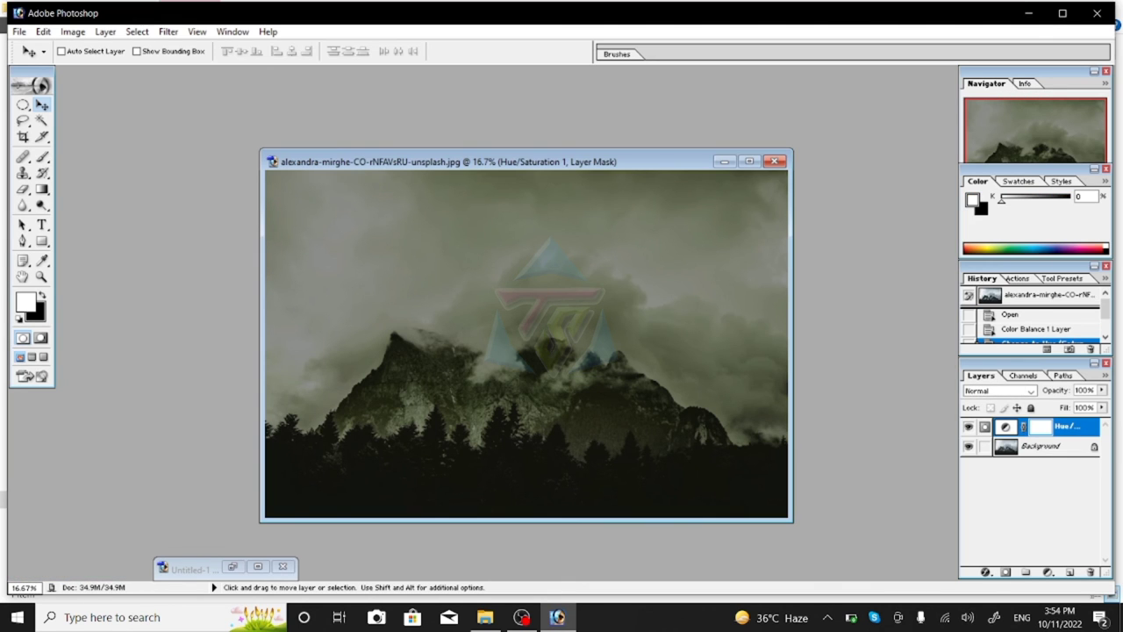
pyautogui.click(106, 32)
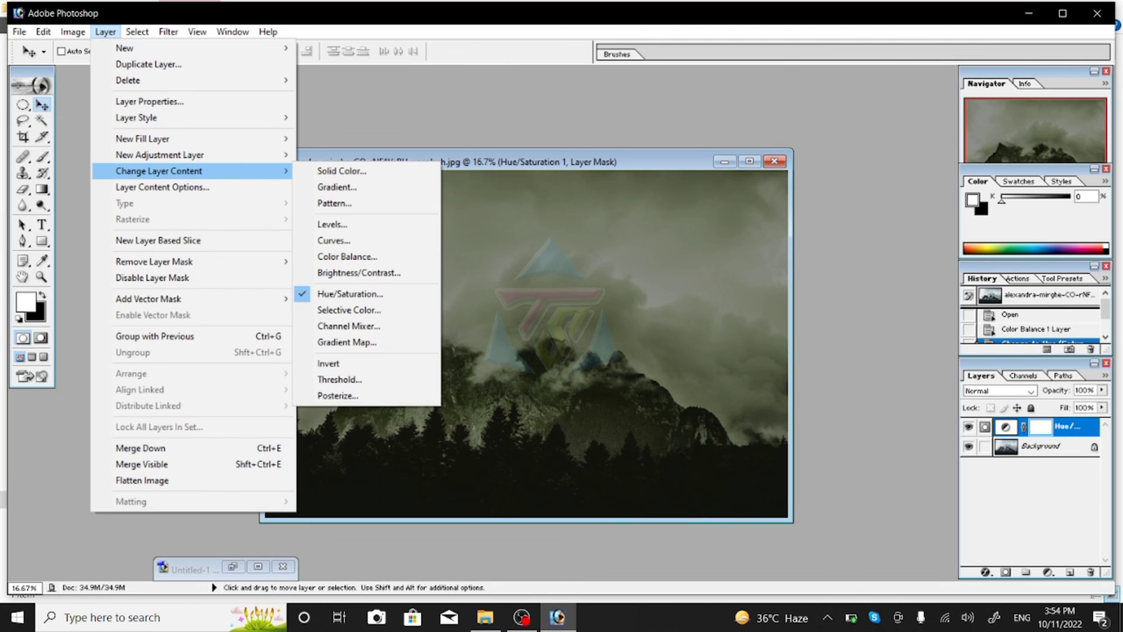
pyautogui.click(349, 293)
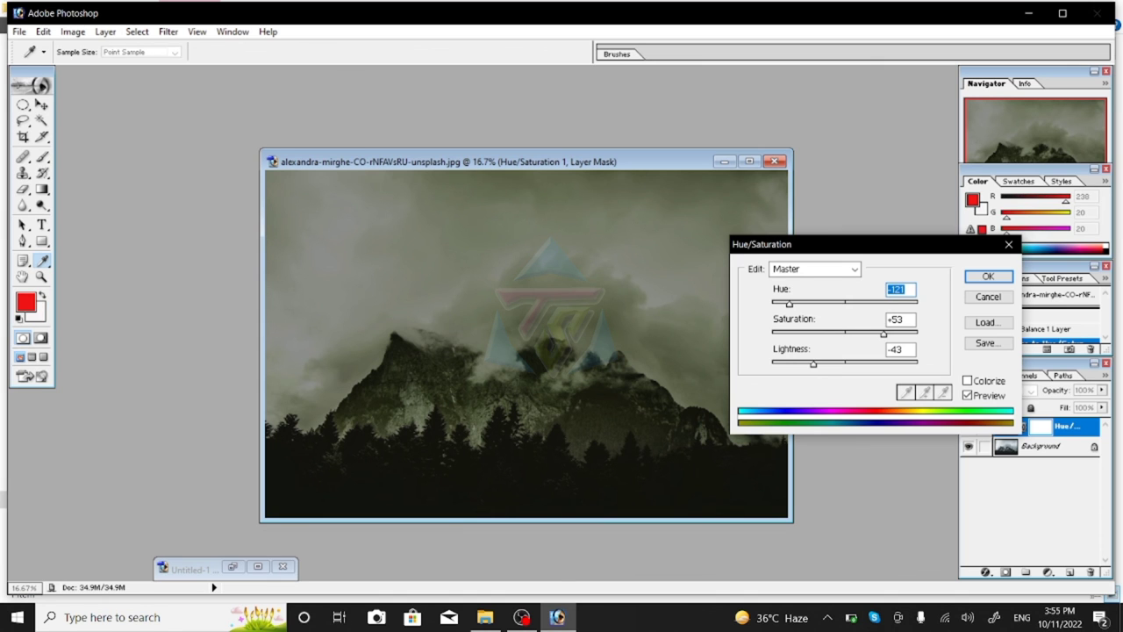
# Commit the unchanged Hue/Saturation settings and reopen them for editing
pyautogui.press('Return')
pyautogui.hotkey('alt', 'i')
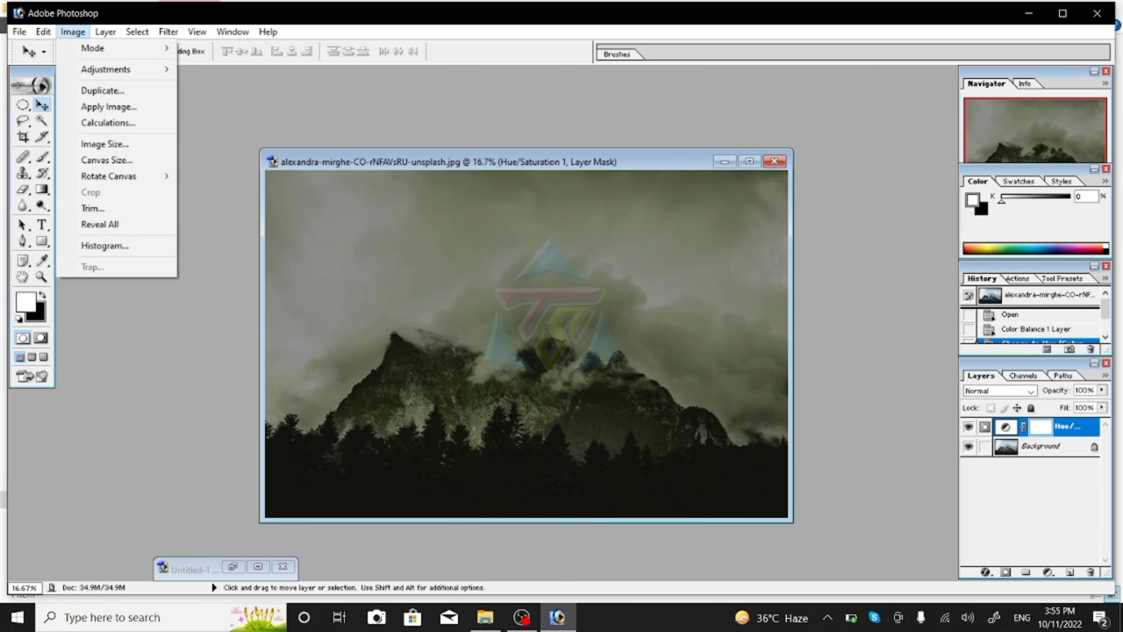
pyautogui.press('Escape')
pyautogui.press('Right')
pyautogui.press('Down')
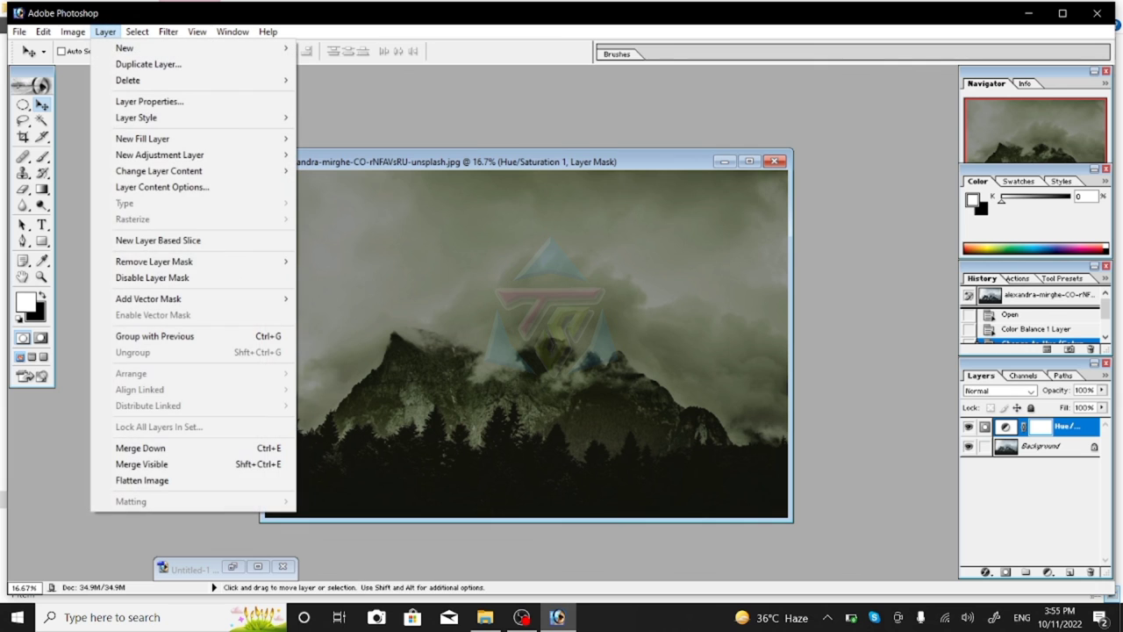
pyautogui.press('o')
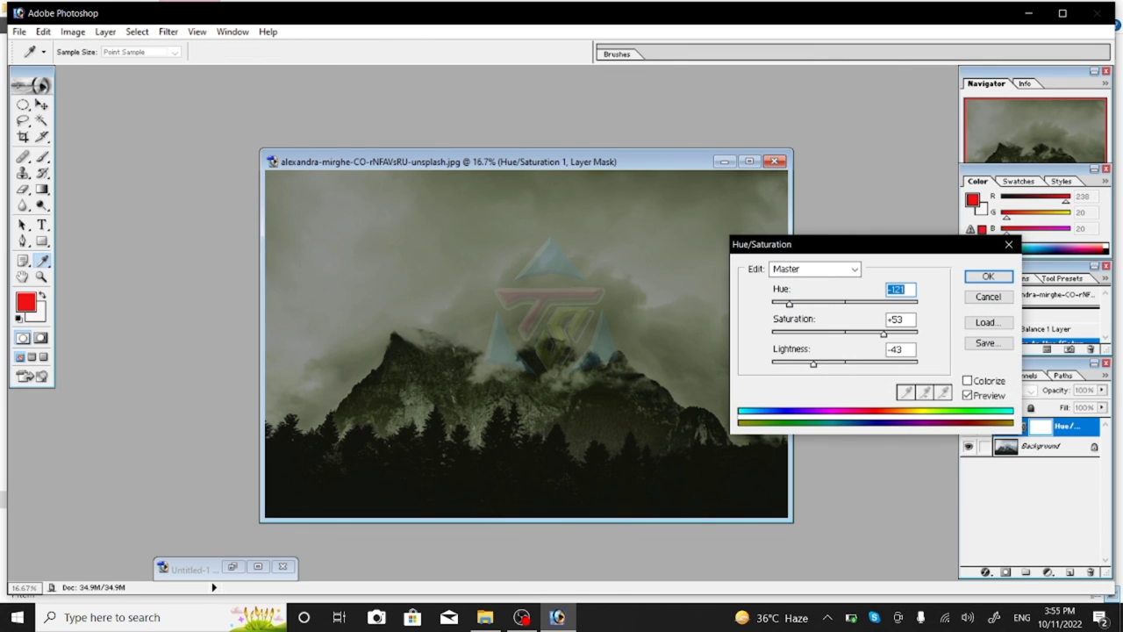
# Enter Hue -20, Saturation -2 and Lightness -2 and apply them
pyautogui.write('-20')
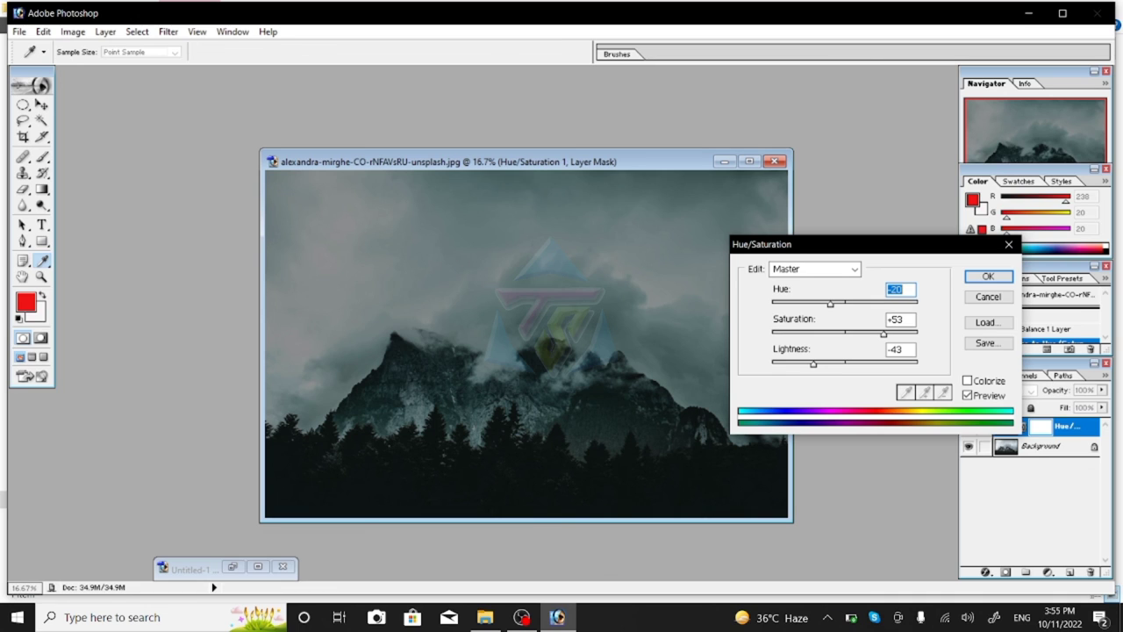
pyautogui.click(888, 349)
pyautogui.hotkey('shift', 'Tab')
pyautogui.write('-2')
pyautogui.press('Tab')
pyautogui.write('-39')
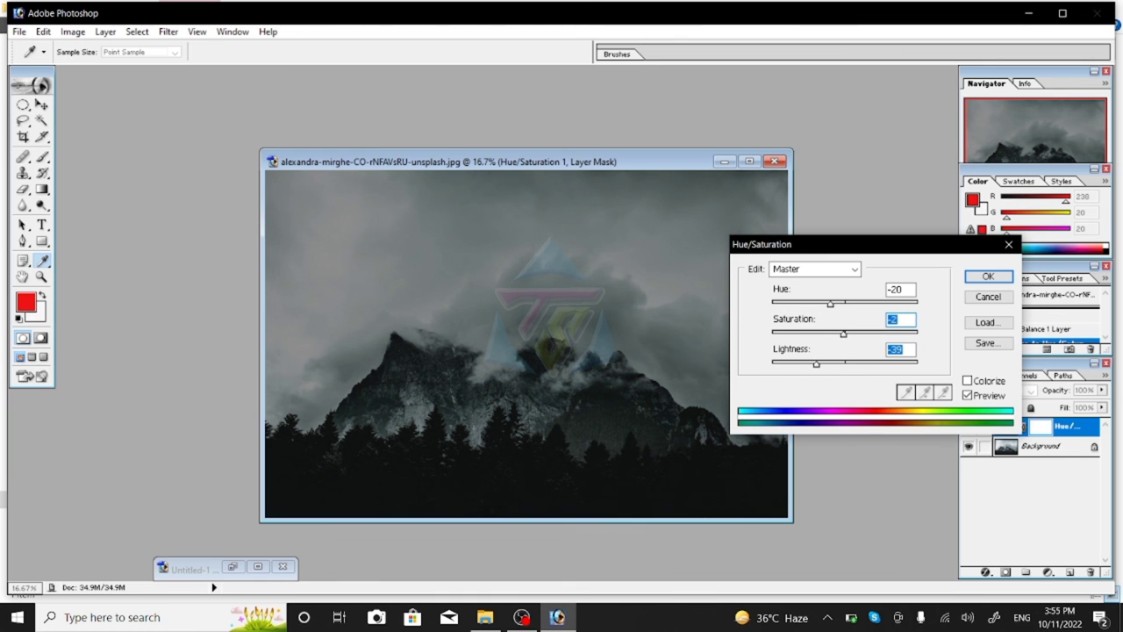
pyautogui.write('-2')
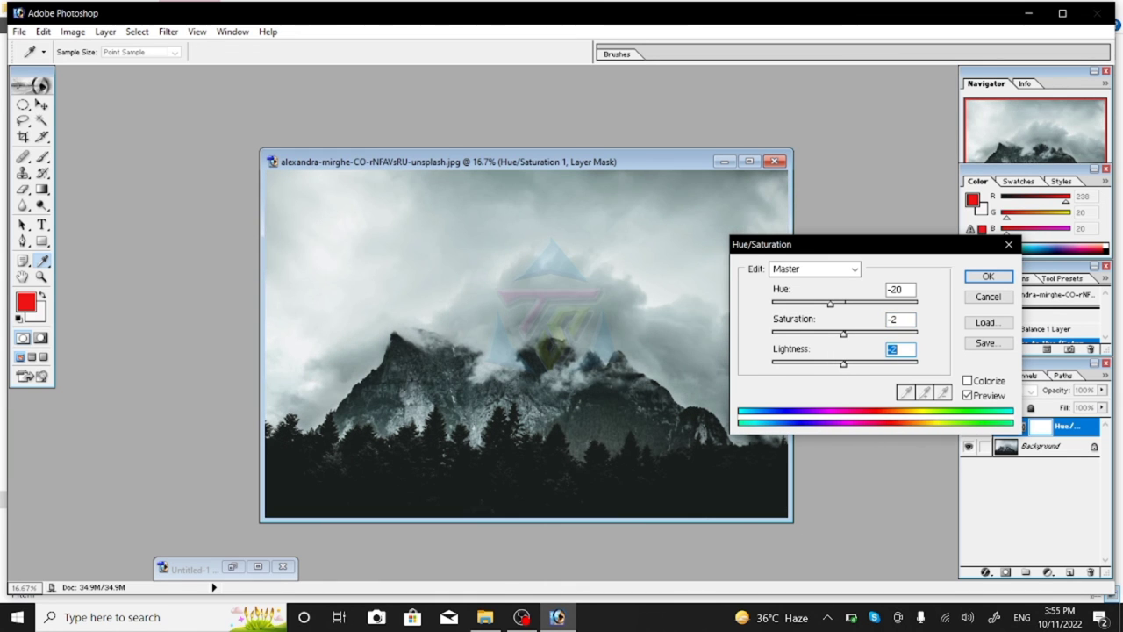
pyautogui.press('Return')
pyautogui.press('v')
pyautogui.press('d')
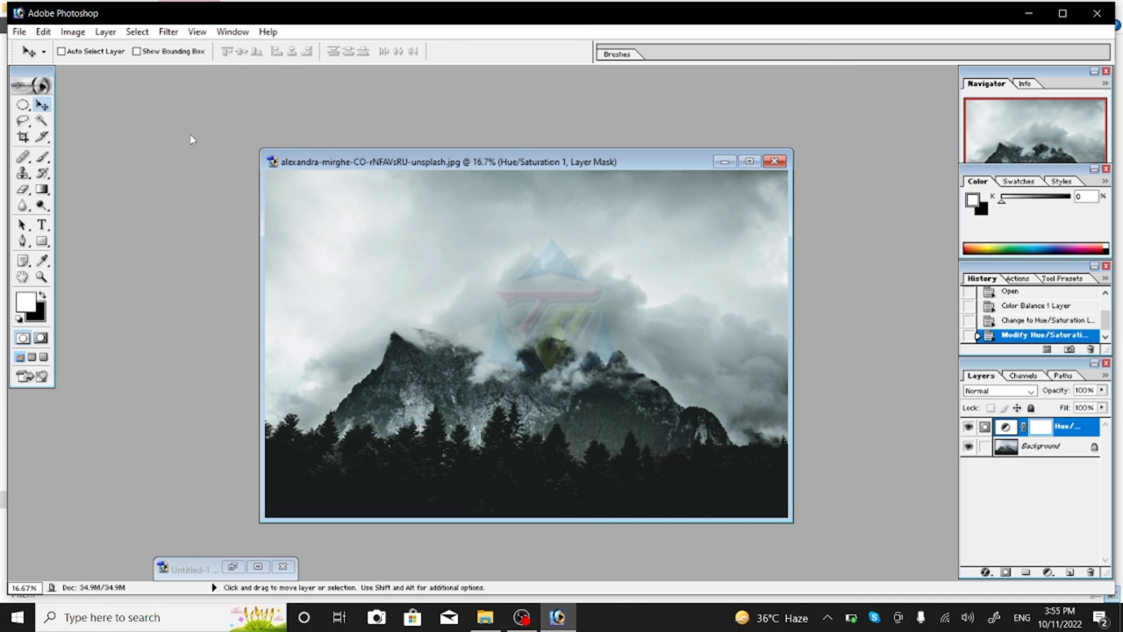
pyautogui.click(106, 33)
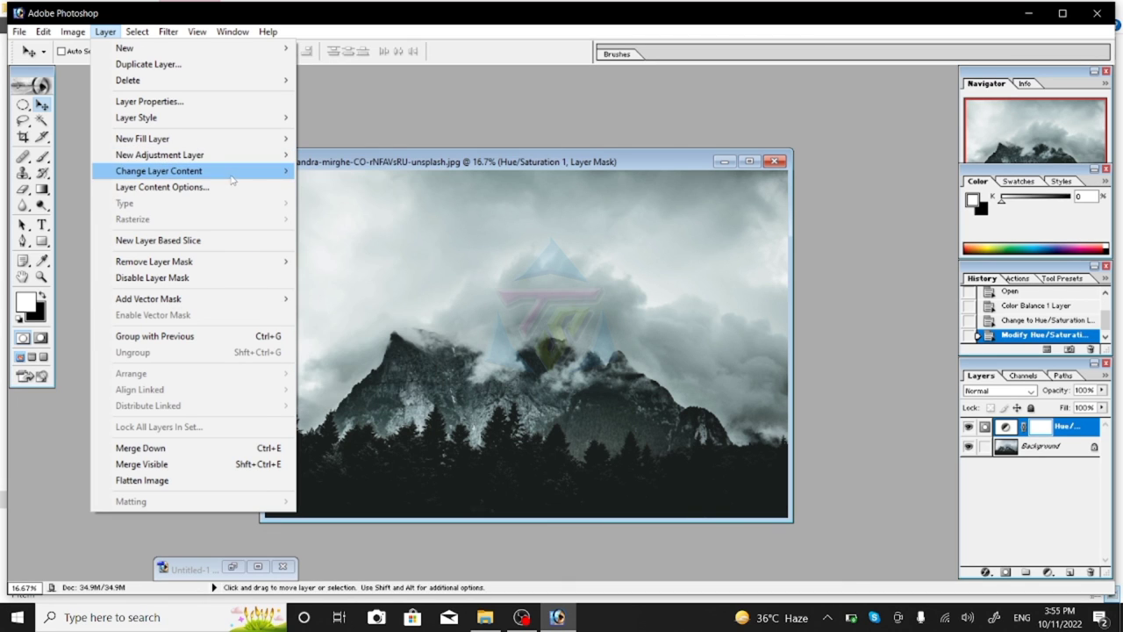
pyautogui.click(429, 116)
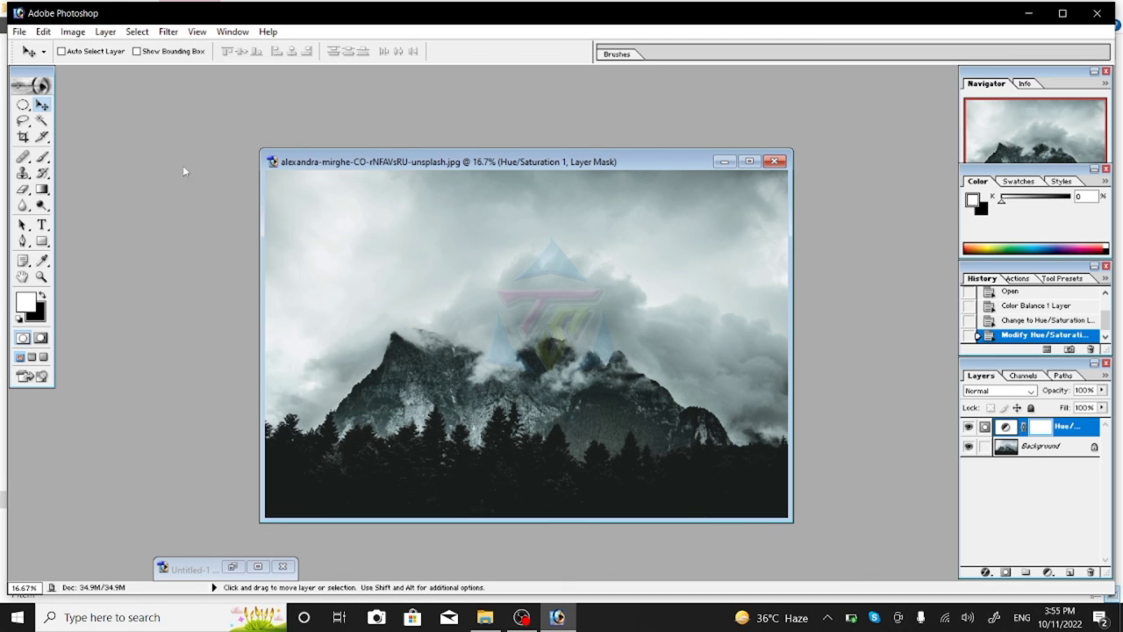
pyautogui.click(105, 32)
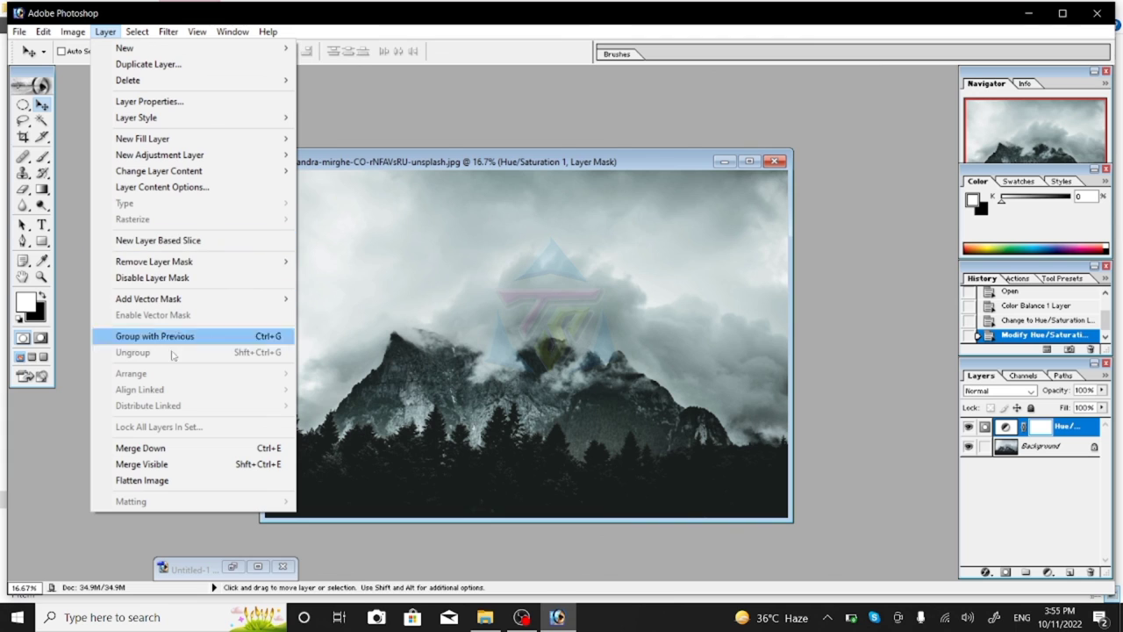
pyautogui.click(523, 101)
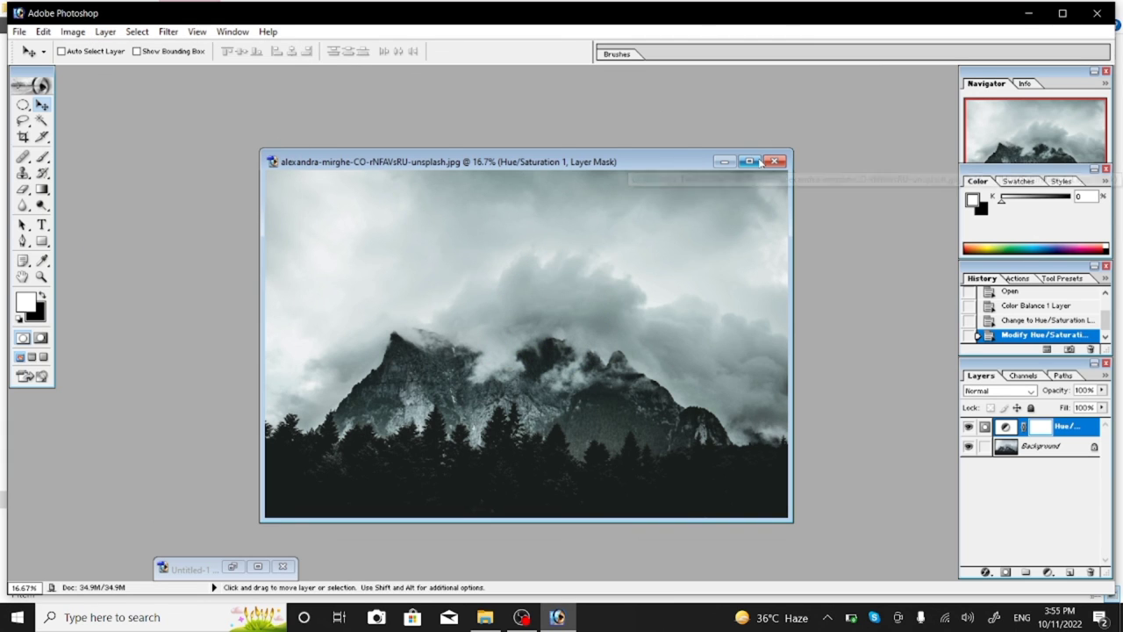